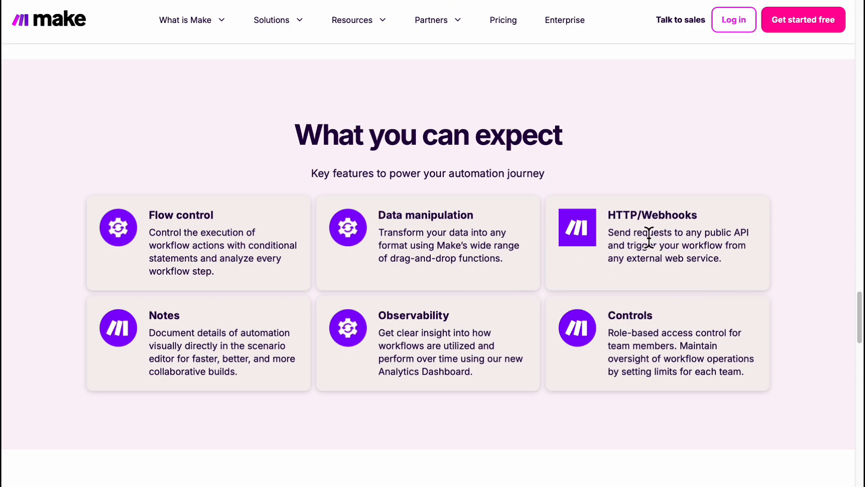
scroll(628, 288, up, 10)
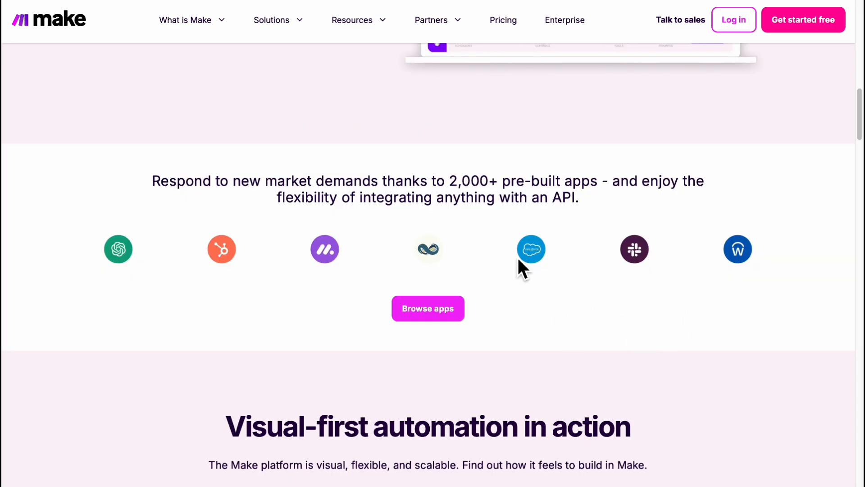
drag(449, 180, 591, 205)
click(590, 205)
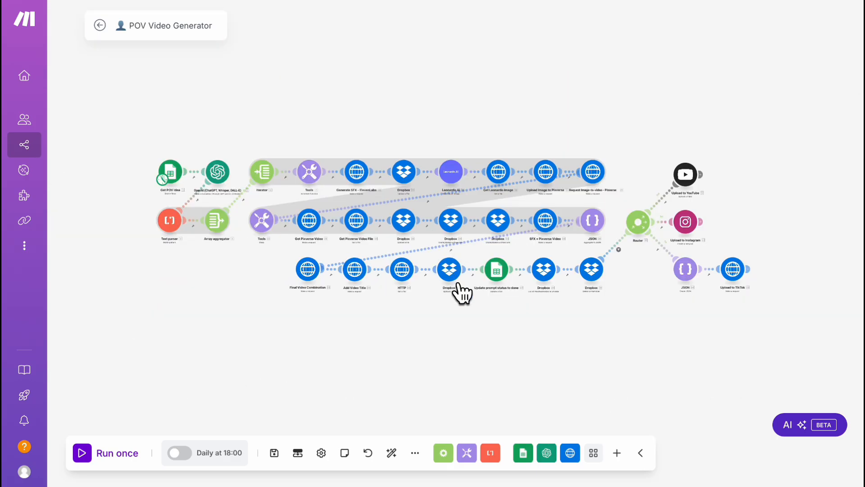
click(495, 348)
scroll(500, 347, up, 2)
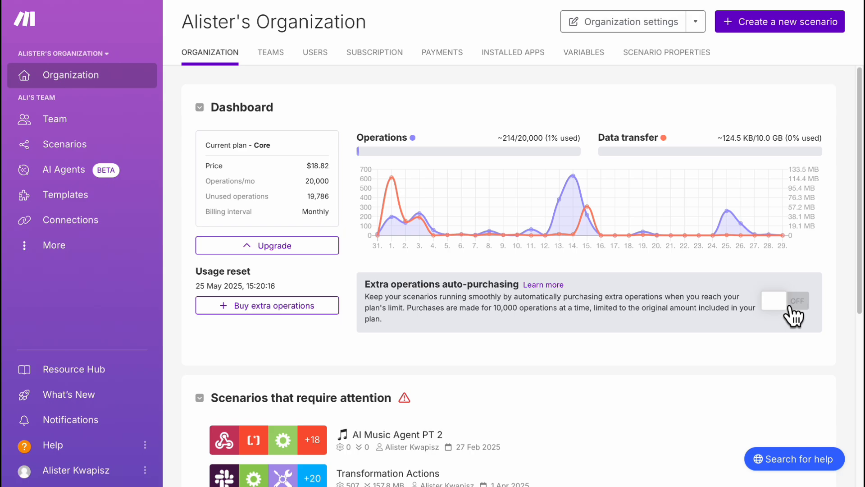
Open the Transformation Actions scenario and look through its diagram page's recent history entries
click(766, 305)
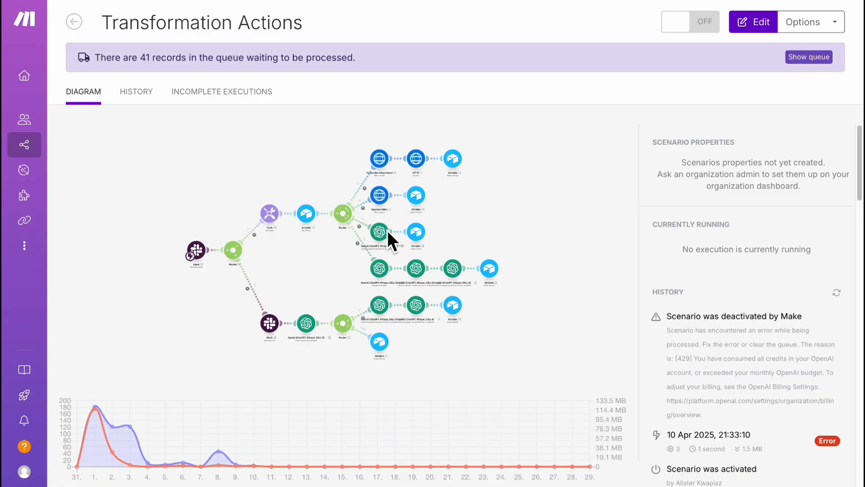
scroll(709, 297, down, 3)
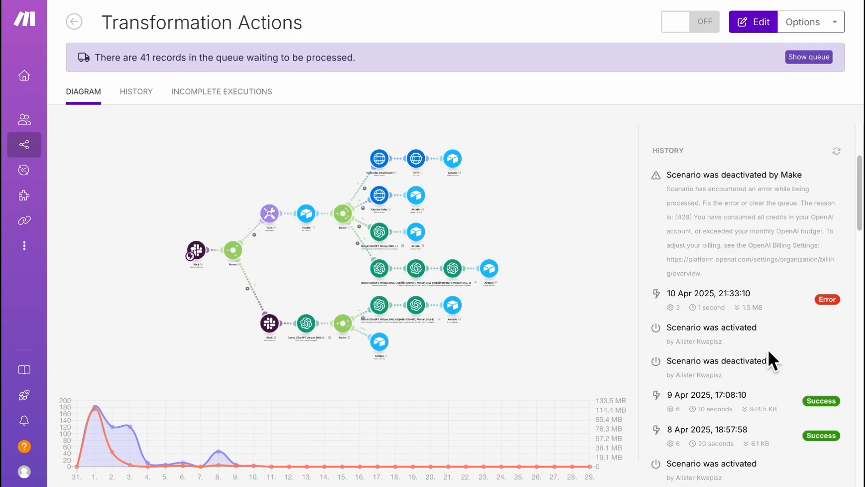
scroll(766, 343, up, 3)
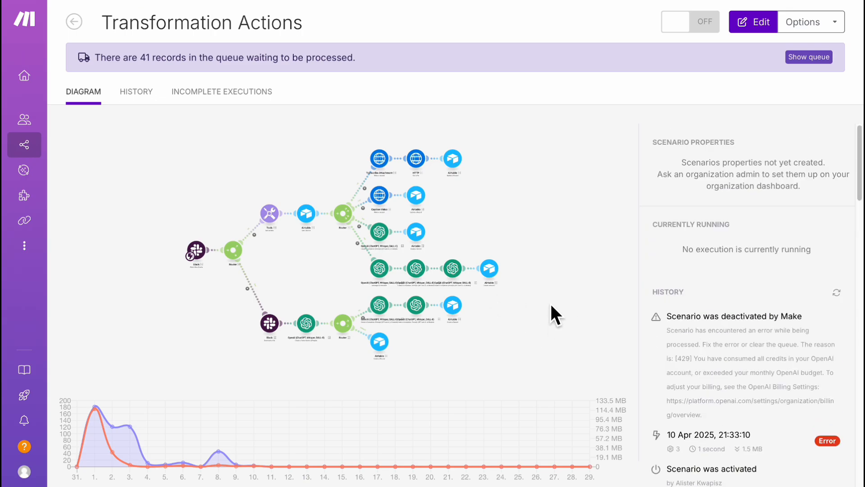
scroll(746, 354, down, 4)
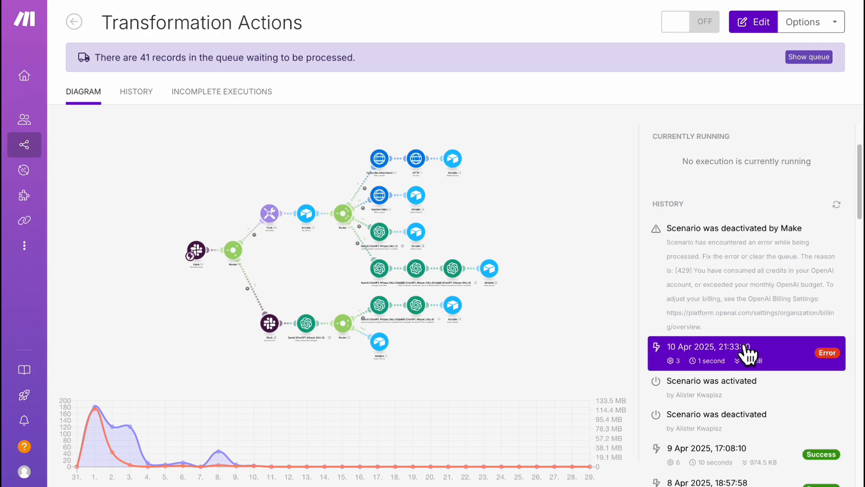
scroll(741, 345, down, 2)
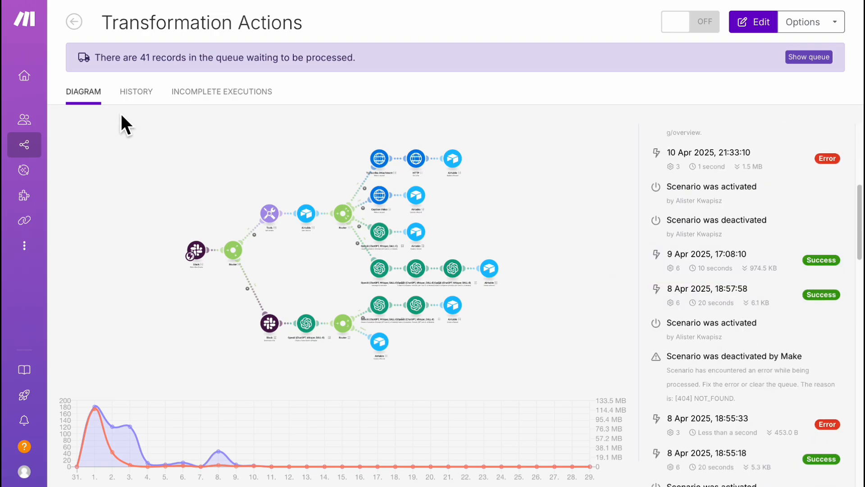
Open the scenario's full history and show the details of the failed run from 10 Apr 2025, 21:33:10
click(138, 97)
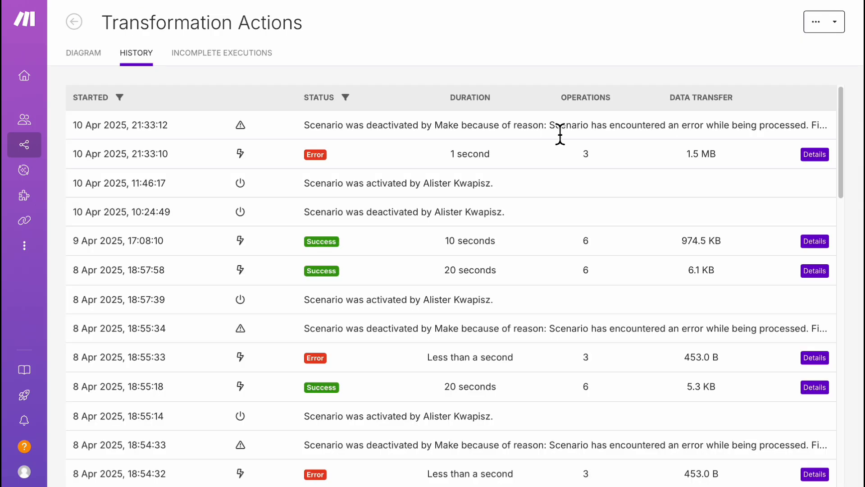
click(814, 155)
click(311, 196)
scroll(337, 305, up, 4)
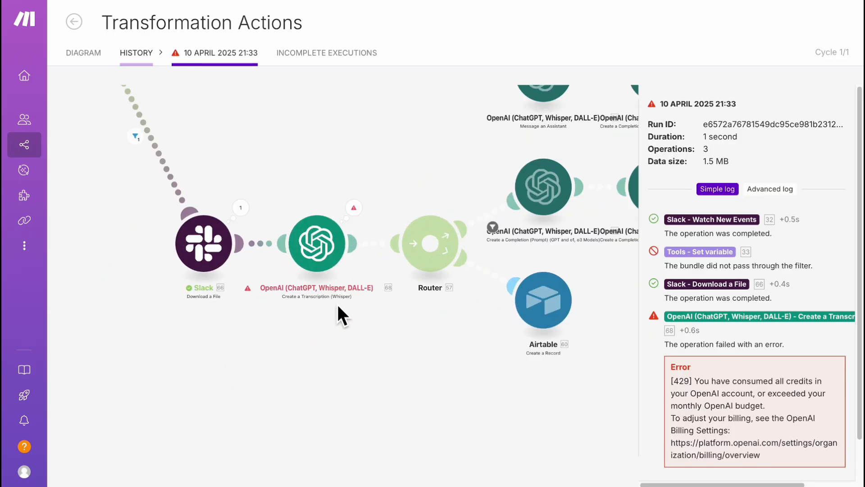
Examine the failed run's diagram, from the OpenAI Create a Transcription module to the overall flow and its branches
drag(377, 351, 379, 375)
scroll(391, 323, up, 1)
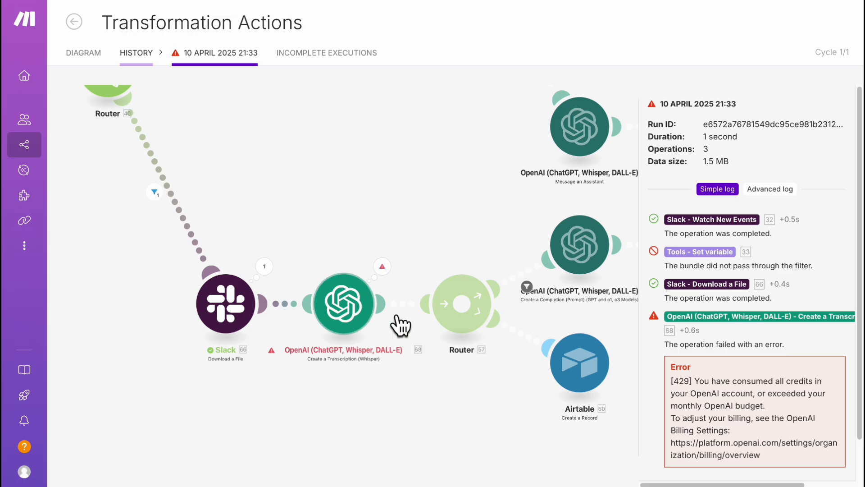
drag(417, 220, 404, 201)
scroll(350, 291, up, 2)
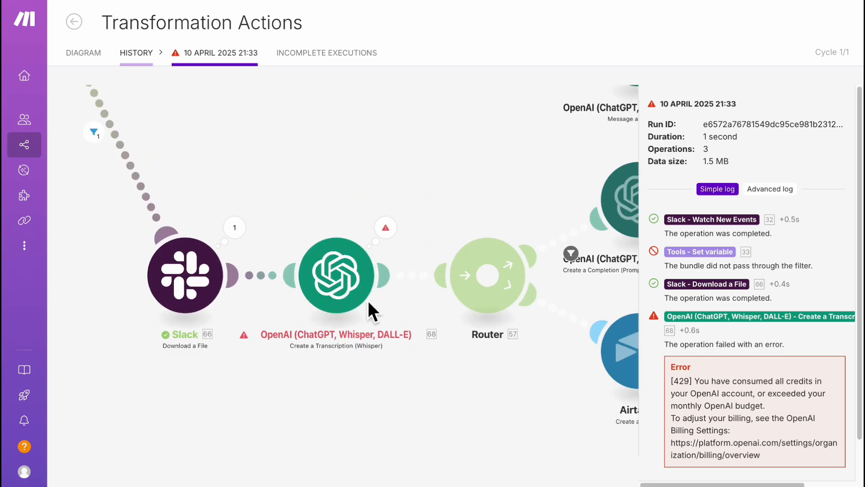
scroll(366, 299, down, 5)
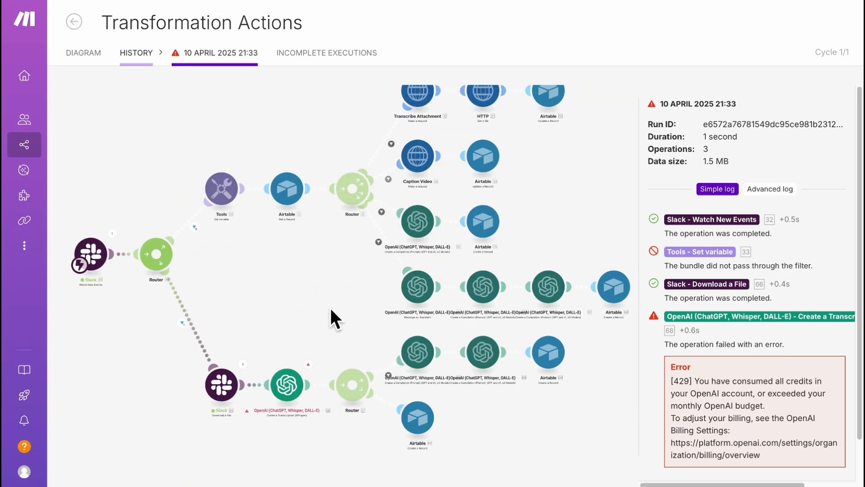
drag(336, 316, 387, 284)
drag(314, 424, 396, 383)
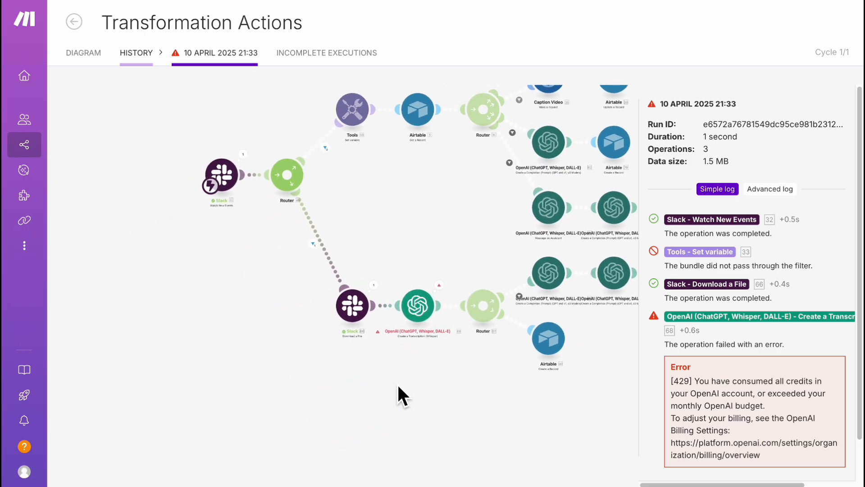
scroll(394, 406, down, 1)
drag(459, 274, 340, 321)
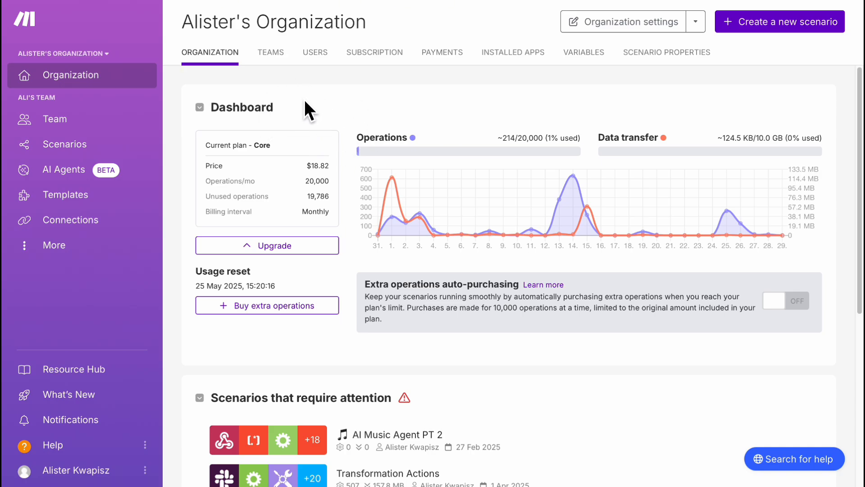
Start an invitation for a new organization user, choosing the Member role and the available team
click(323, 61)
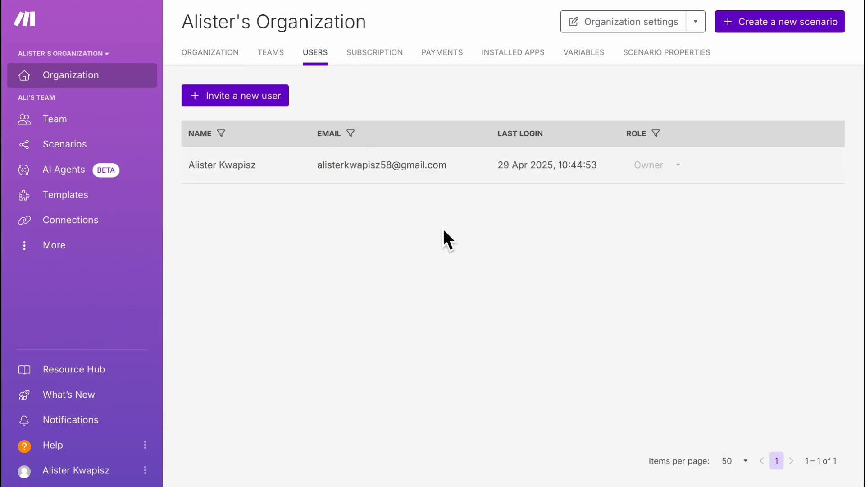
click(248, 104)
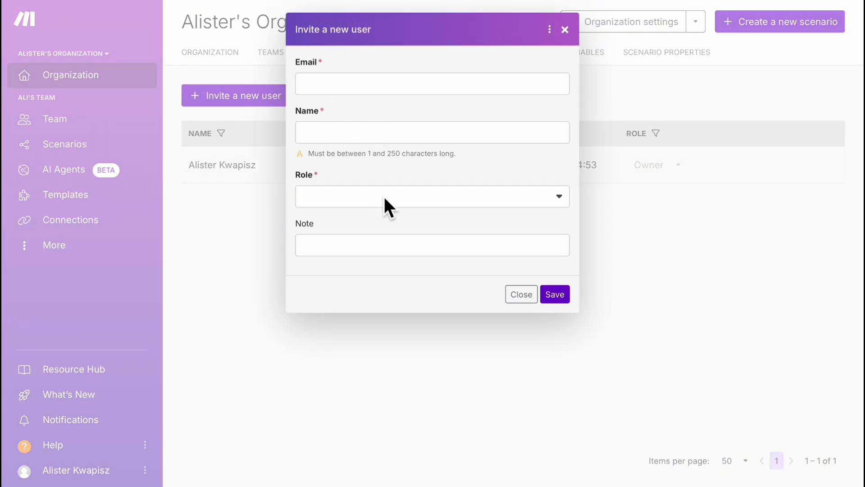
click(407, 198)
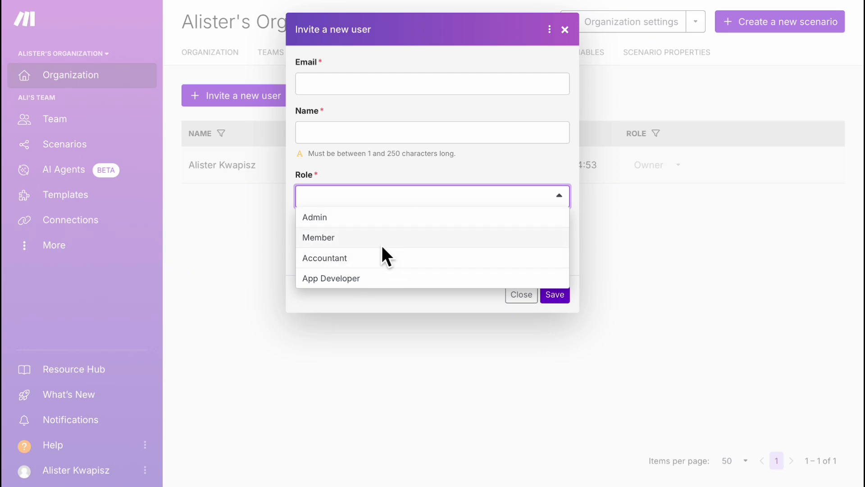
click(345, 243)
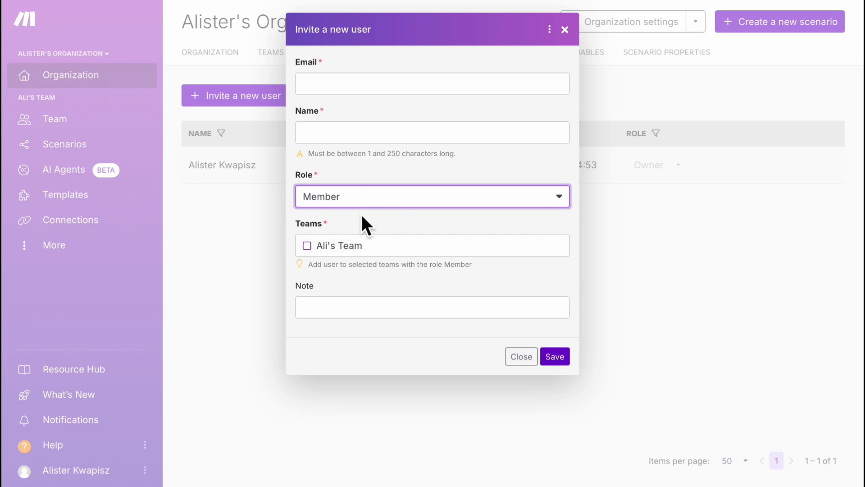
click(314, 247)
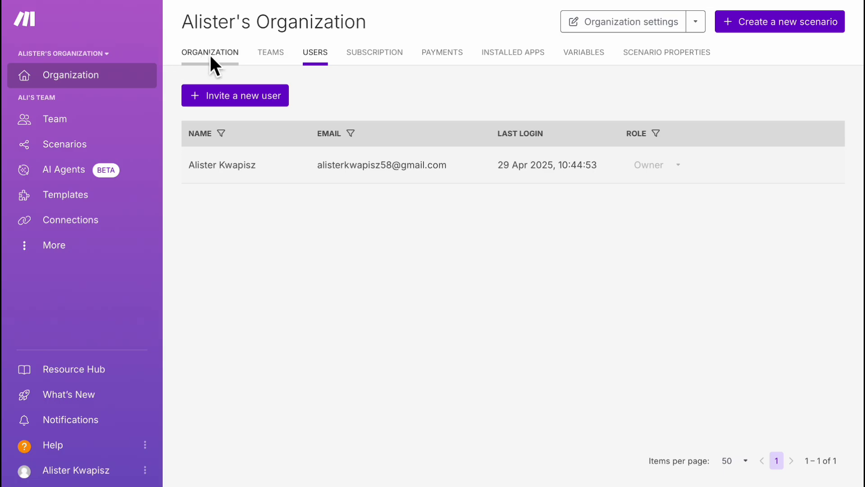
Return to the organization dashboard and review its operations and data transfer usage
click(210, 55)
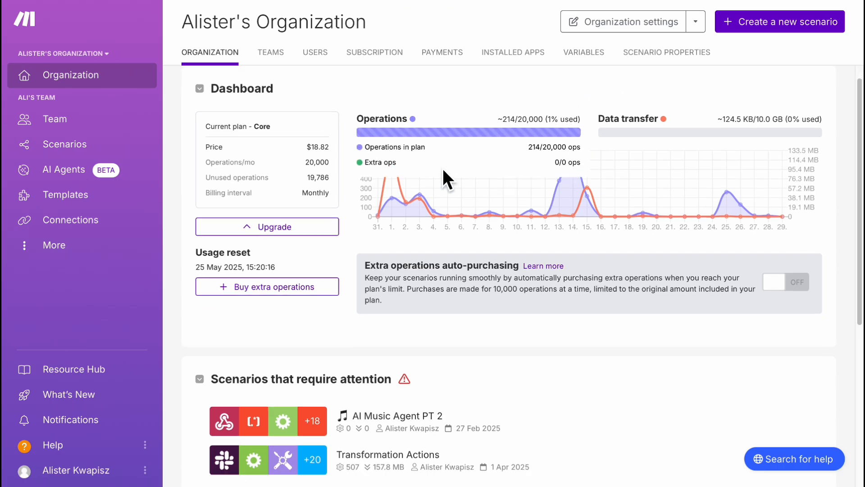
scroll(442, 177, down, 1)
scroll(338, 175, up, 1)
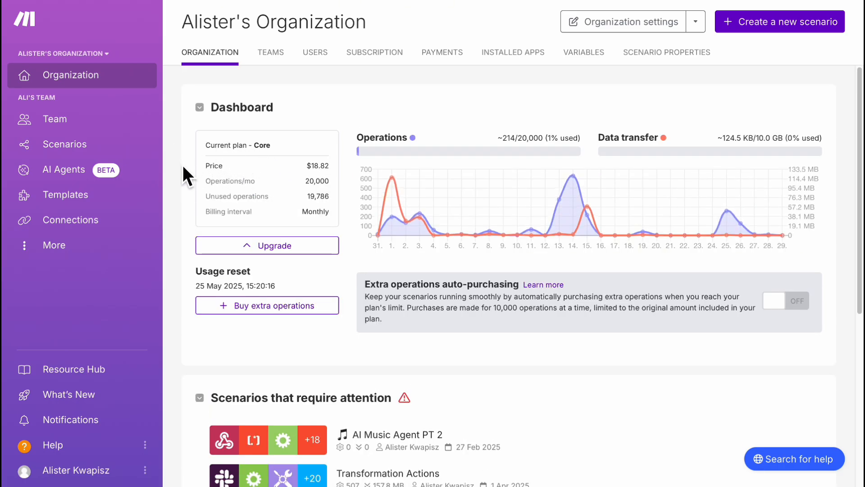
Open the team's list of scenarios and look through all of them
click(78, 150)
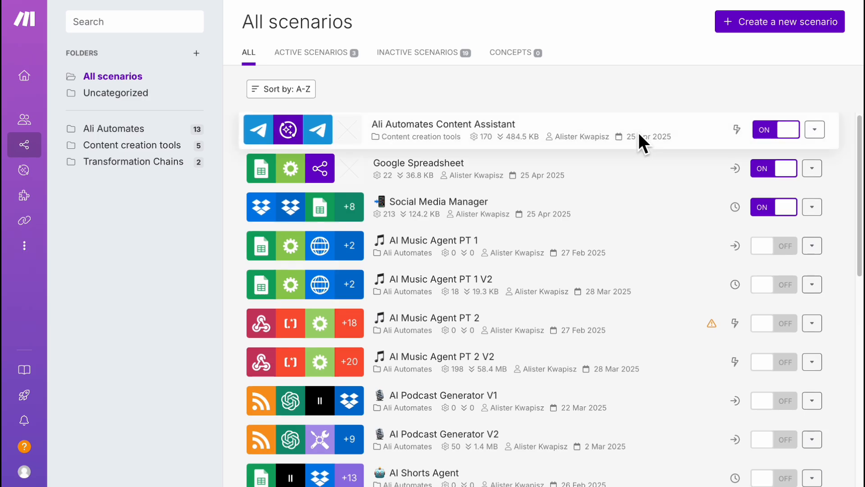
scroll(637, 131, down, 6)
scroll(638, 131, up, 6)
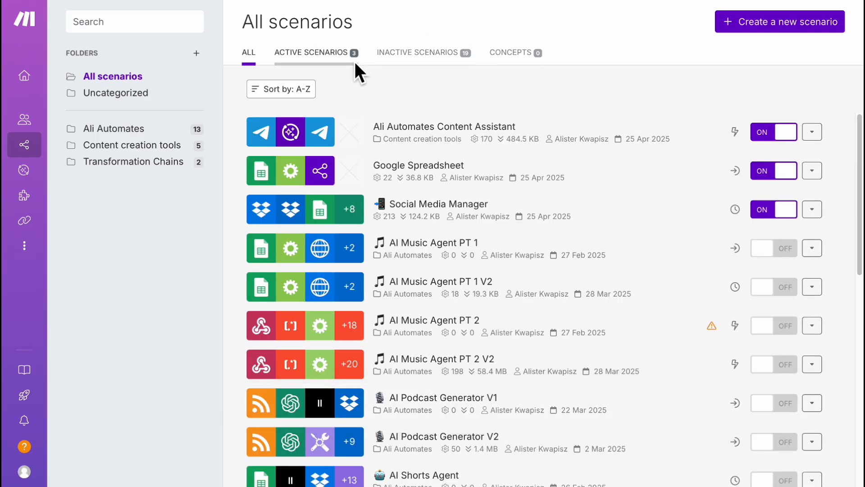
View only the active scenarios, only the inactive ones, and the complete list again
click(334, 57)
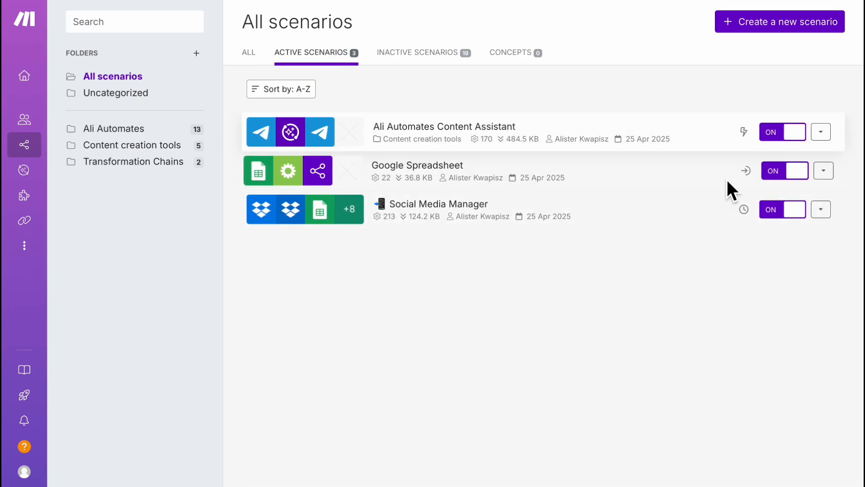
click(436, 54)
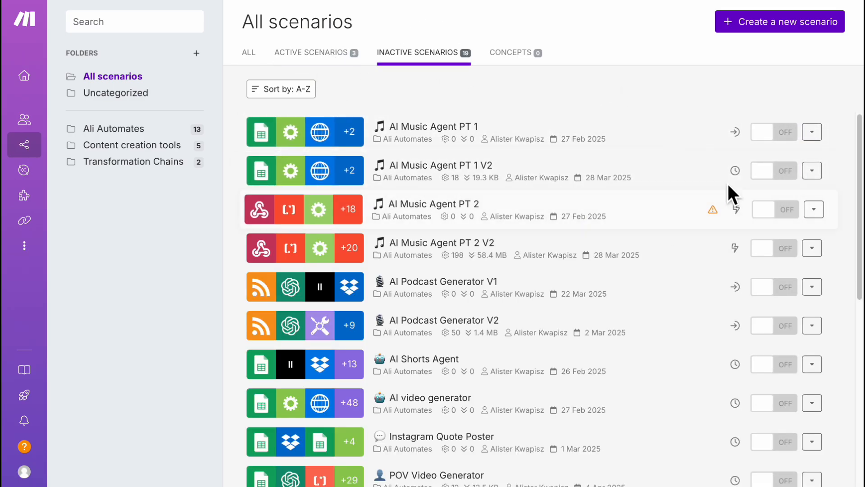
scroll(712, 170, down, 6)
click(249, 53)
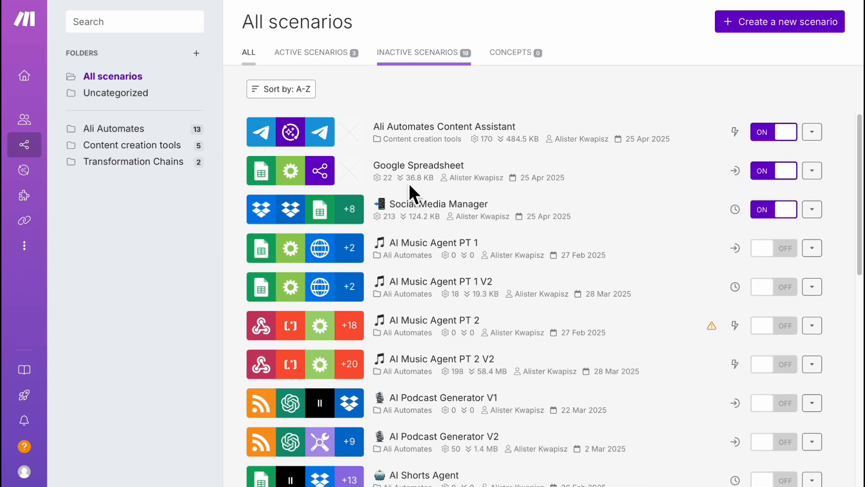
scroll(509, 212, down, 7)
scroll(510, 212, up, 6)
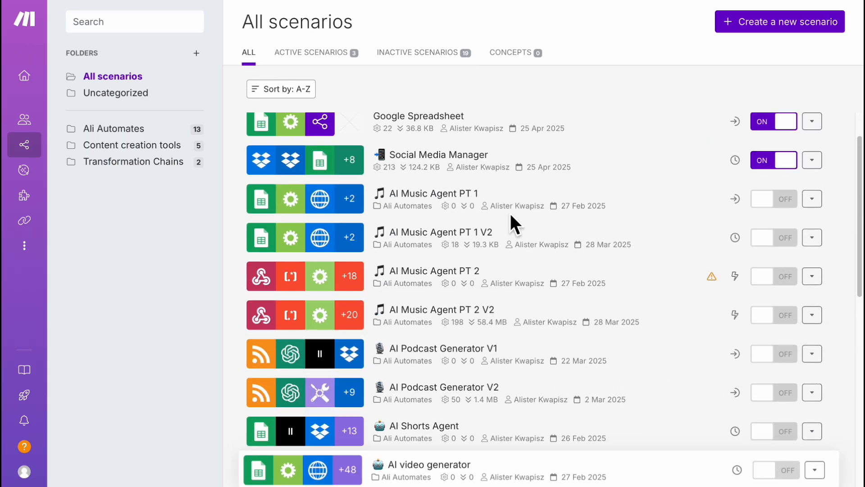
scroll(510, 213, up, 2)
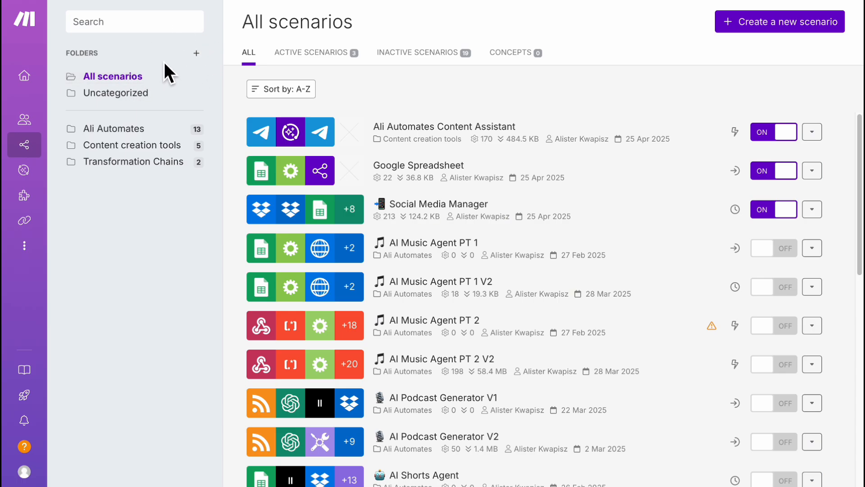
Create a new scenario folder named "test"
click(200, 56)
click(311, 86)
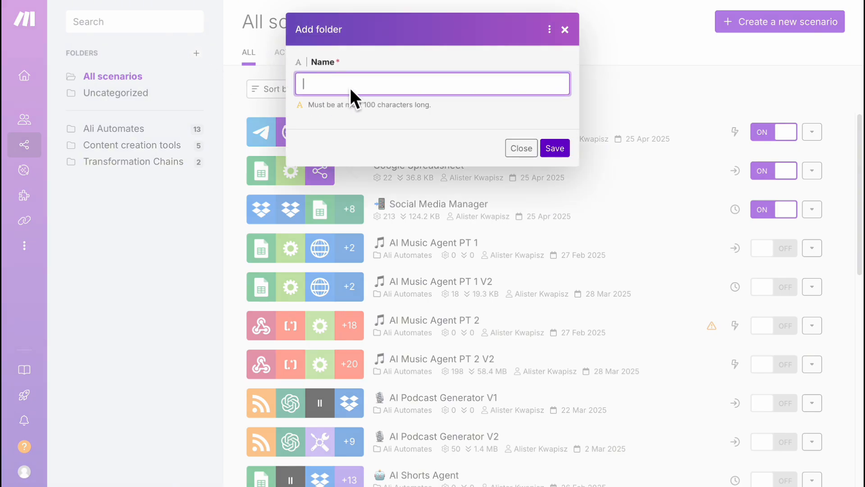
text(test)
click(457, 115)
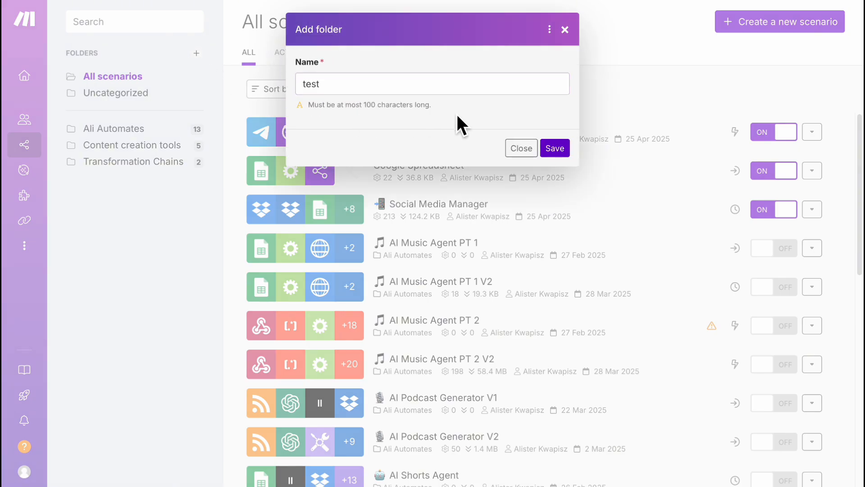
click(559, 155)
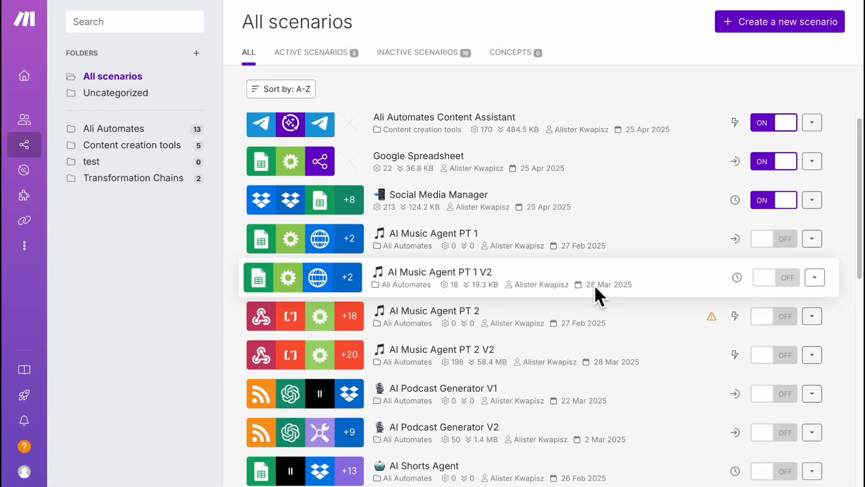
Move the scenario "AI Music Agent PT 1 V2" into the "test" folder
scroll(594, 288, down, 1)
scroll(595, 287, up, 2)
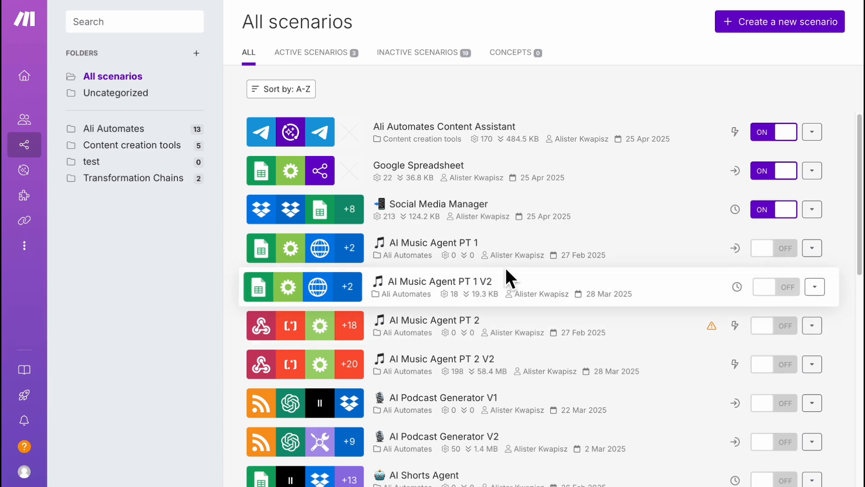
click(815, 287)
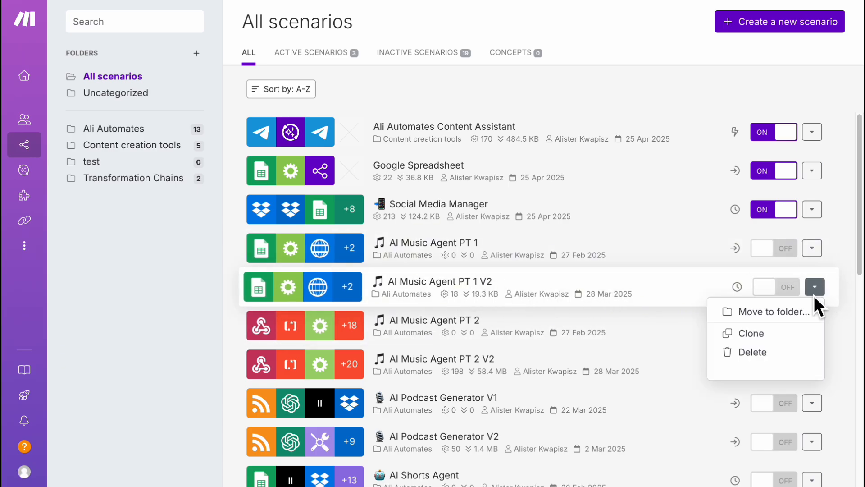
click(779, 313)
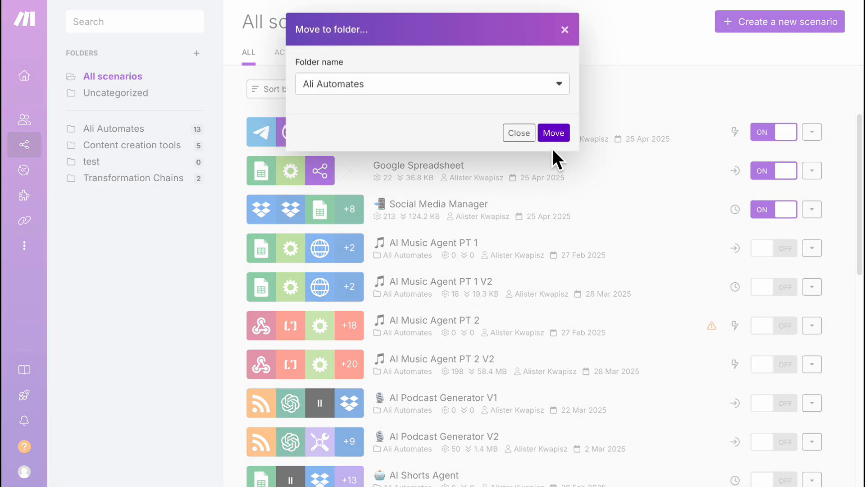
click(502, 88)
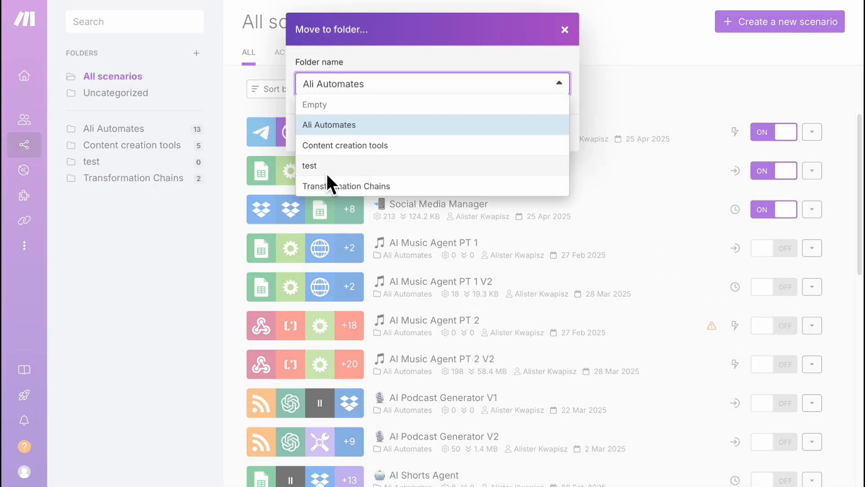
click(312, 169)
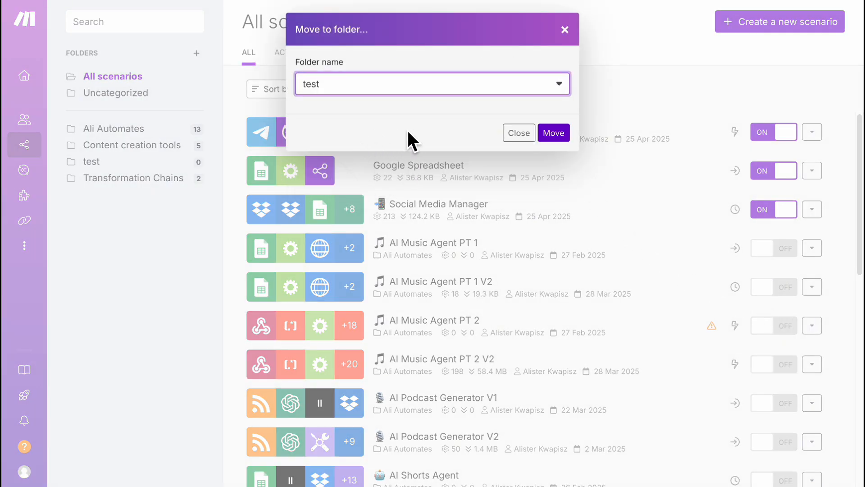
click(554, 133)
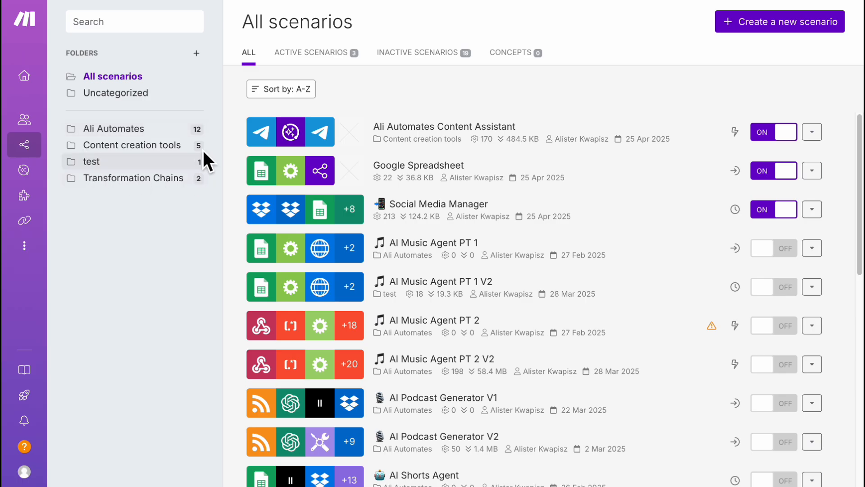
Move the scenario in the "test" folder back to the "Ali Automates" folder and delete the "test" folder
click(136, 167)
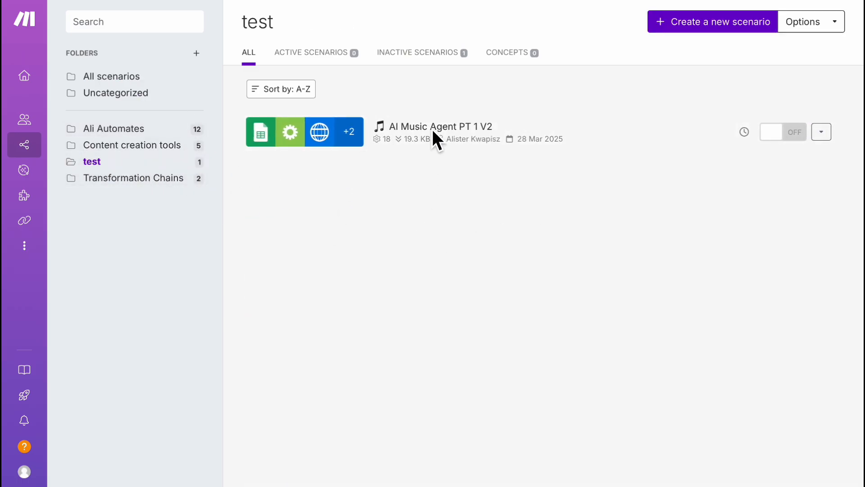
drag(143, 170, 188, 175)
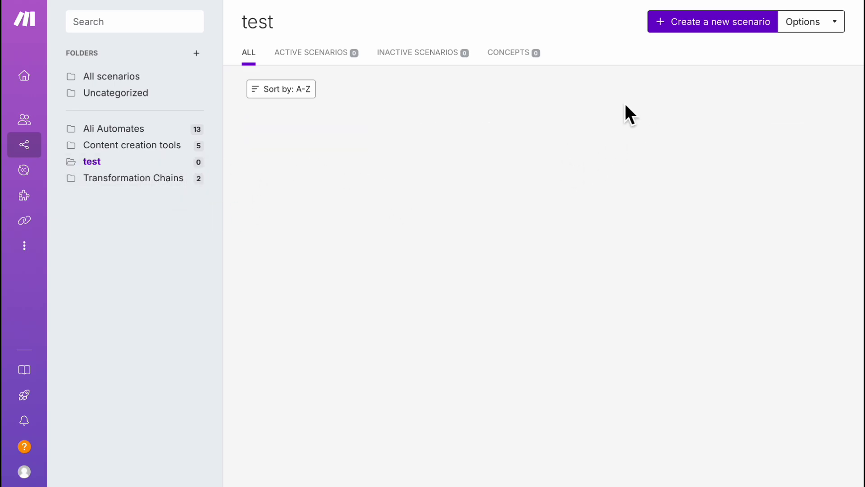
click(801, 25)
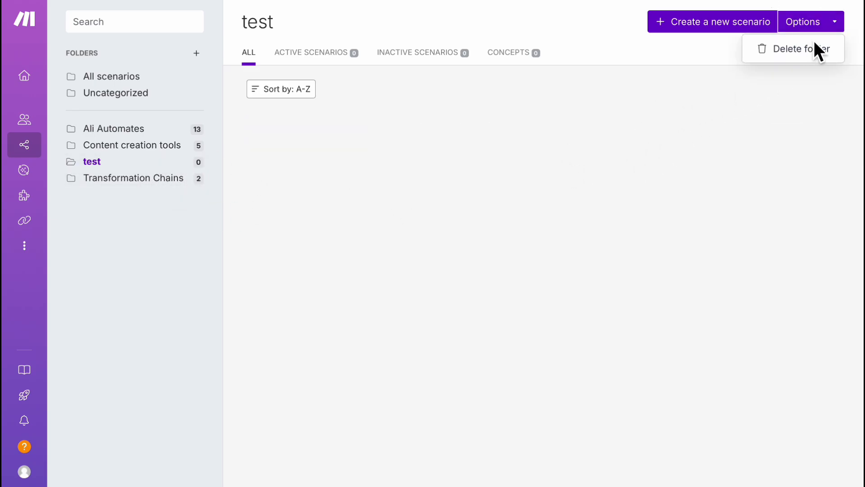
click(775, 52)
click(782, 55)
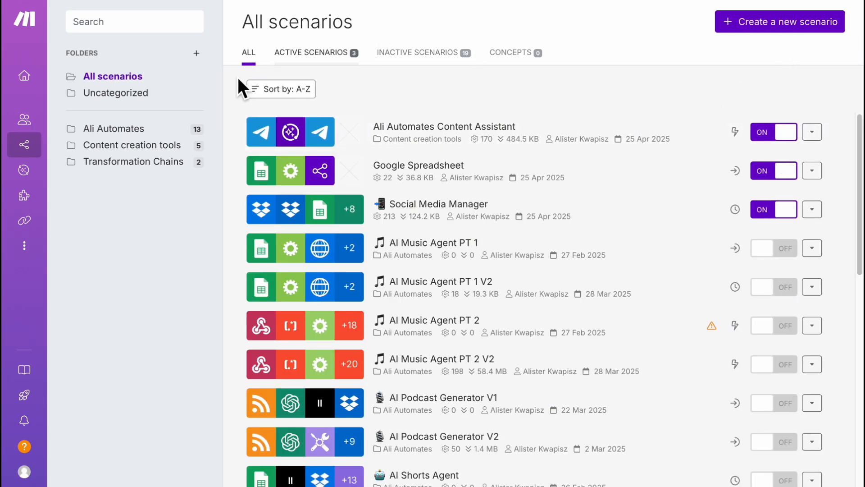
Create a new scenario and look through the list of apps available for its first module
mouse_move(49, 142)
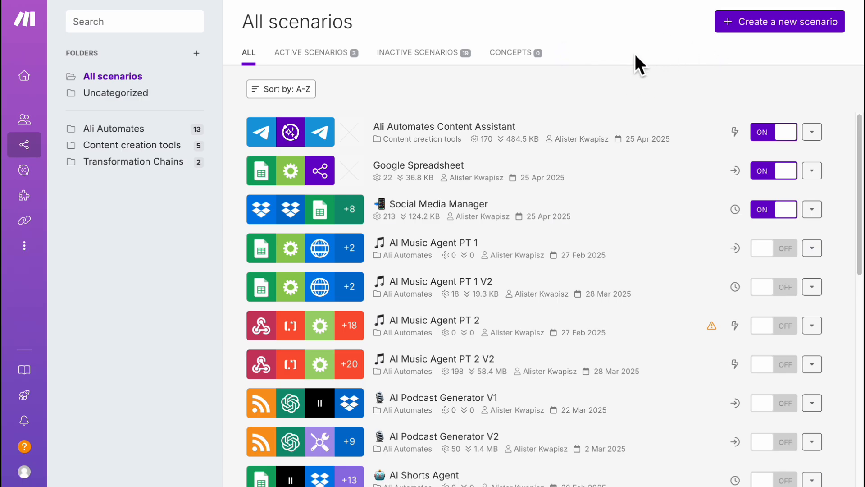
click(801, 32)
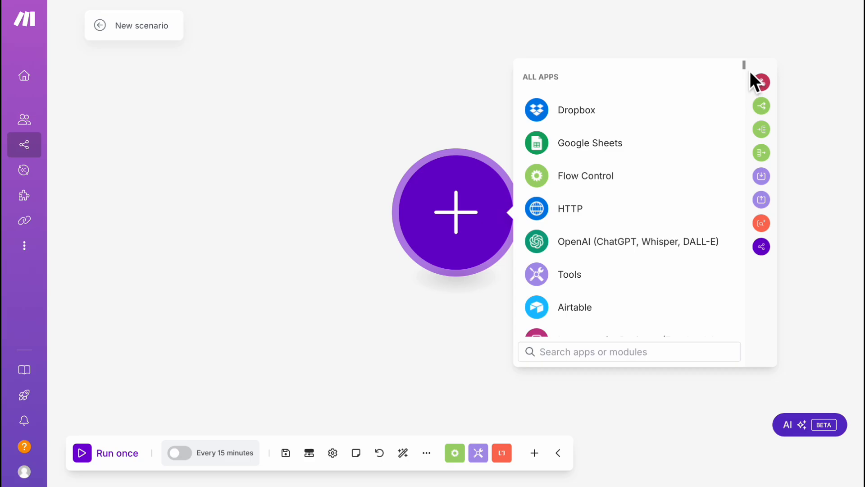
drag(750, 71, 734, 243)
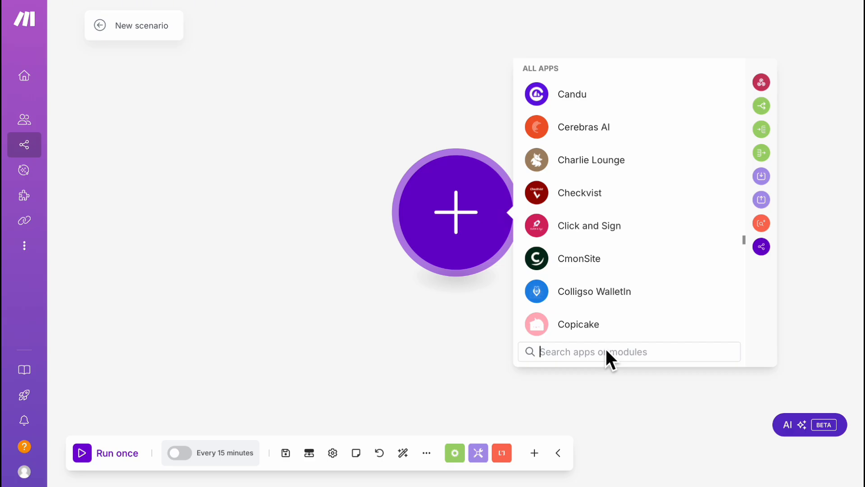
Search the apps for ChatGPT and add OpenAI's Create a Completion (Prompt) as the first module, leaving its settings unfilled
text(chatgpt)
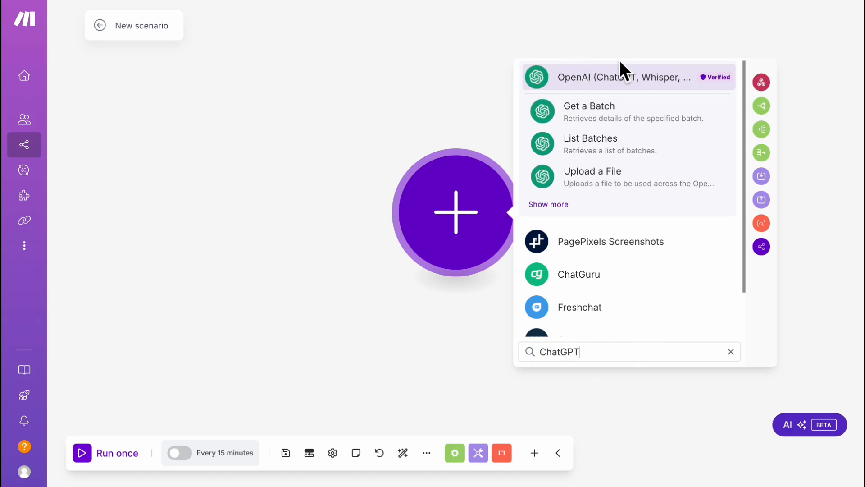
click(595, 79)
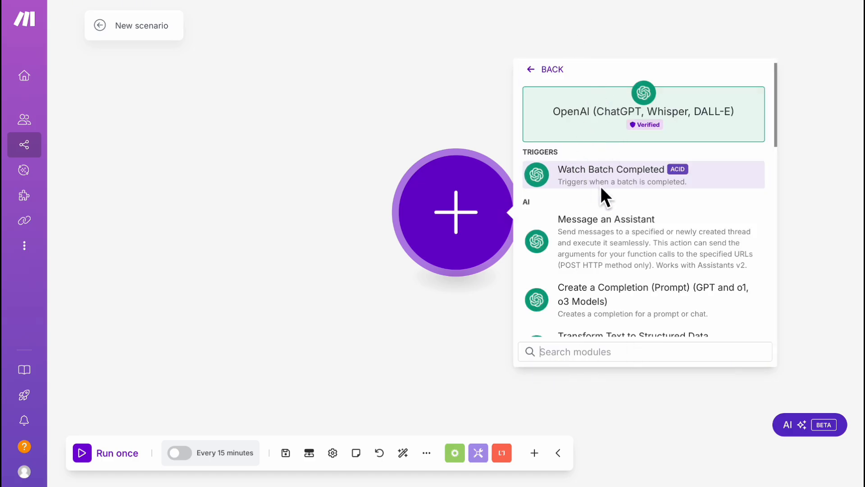
scroll(581, 143, down, 4)
scroll(581, 143, down, 5)
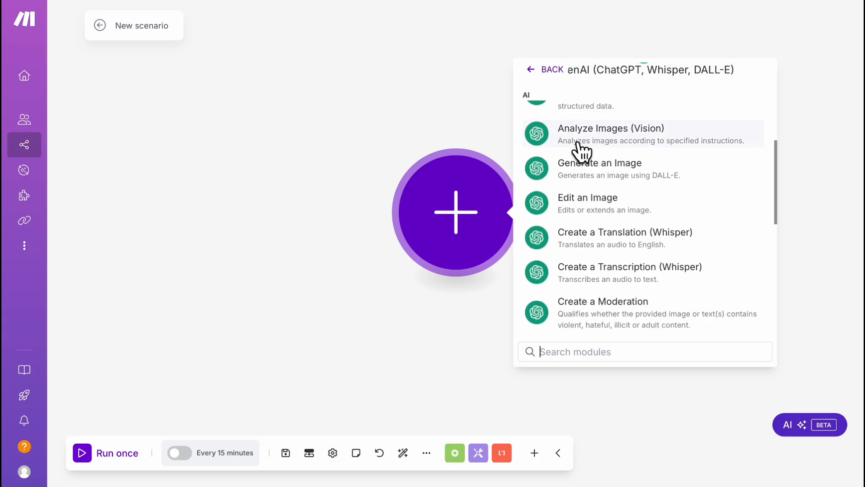
scroll(575, 180, up, 10)
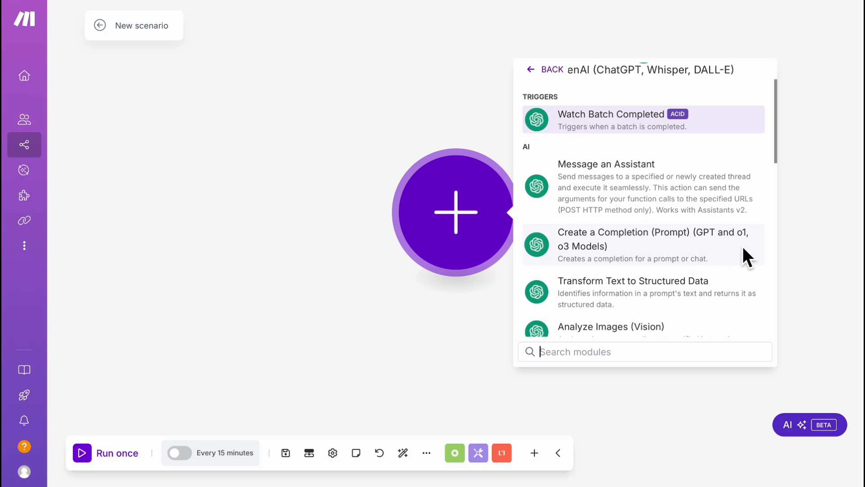
click(626, 253)
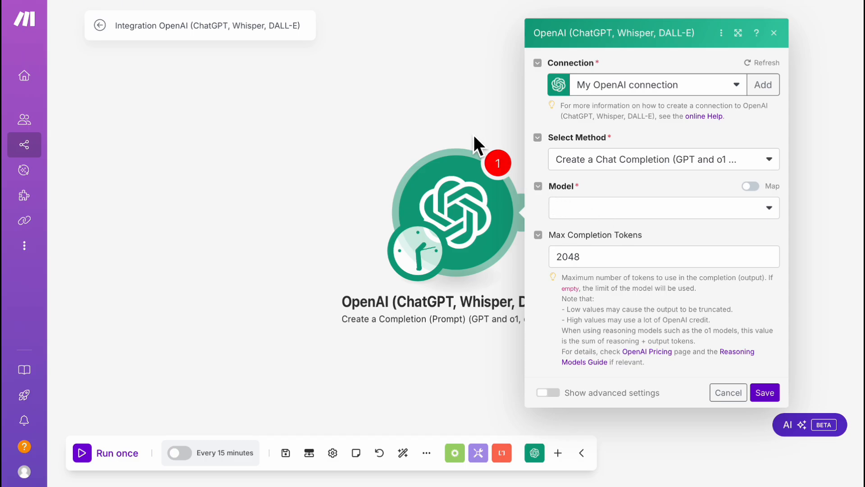
click(461, 110)
click(486, 185)
click(444, 90)
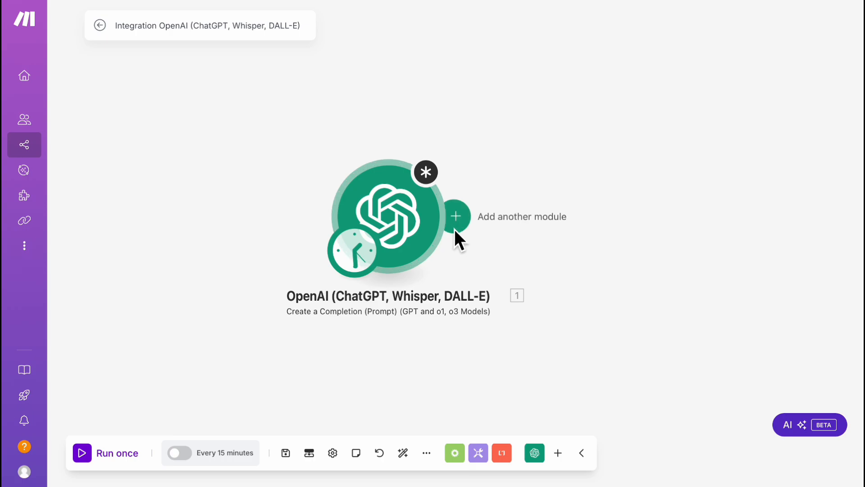
Add a Google Sheets "Update a Cell" module after the OpenAI module
click(455, 221)
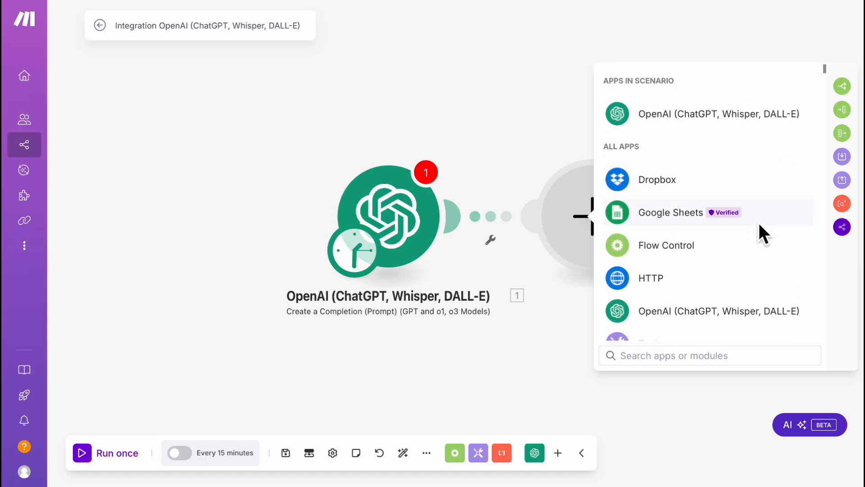
click(776, 213)
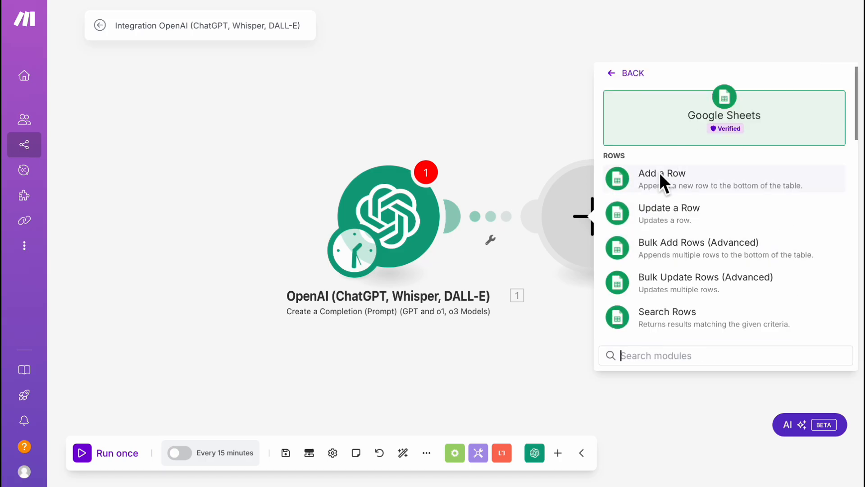
scroll(743, 238, down, 5)
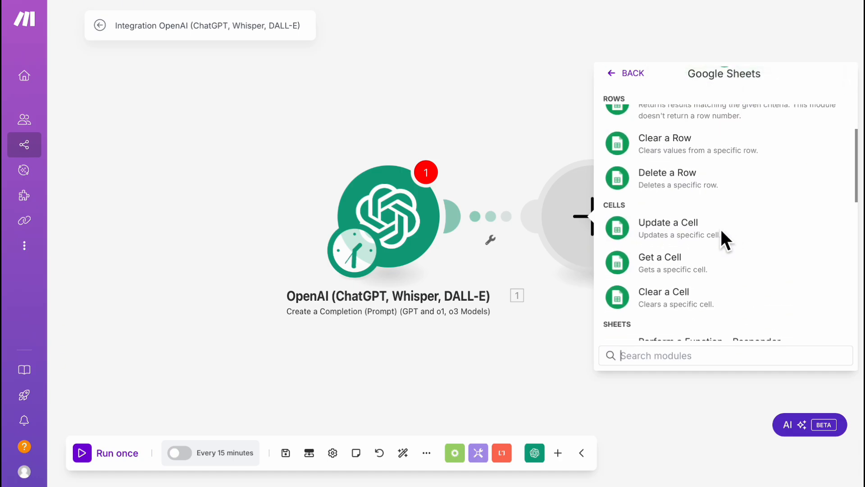
scroll(719, 231, down, 4)
scroll(716, 230, up, 9)
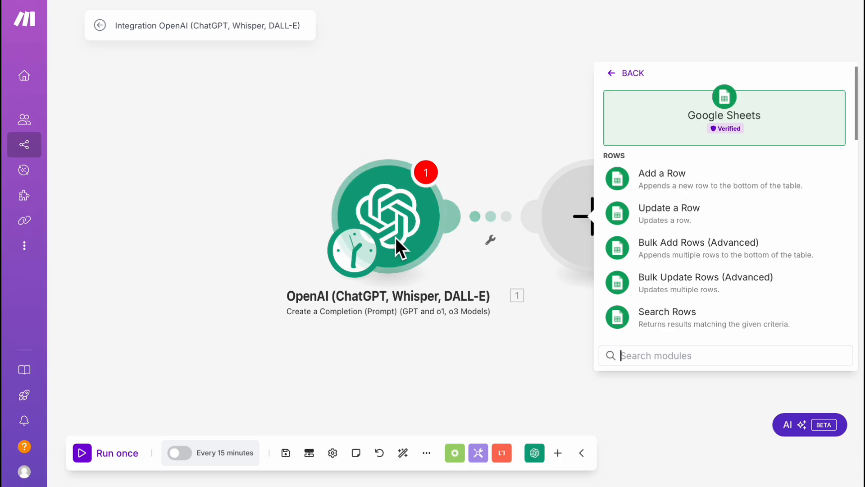
scroll(687, 222, down, 5)
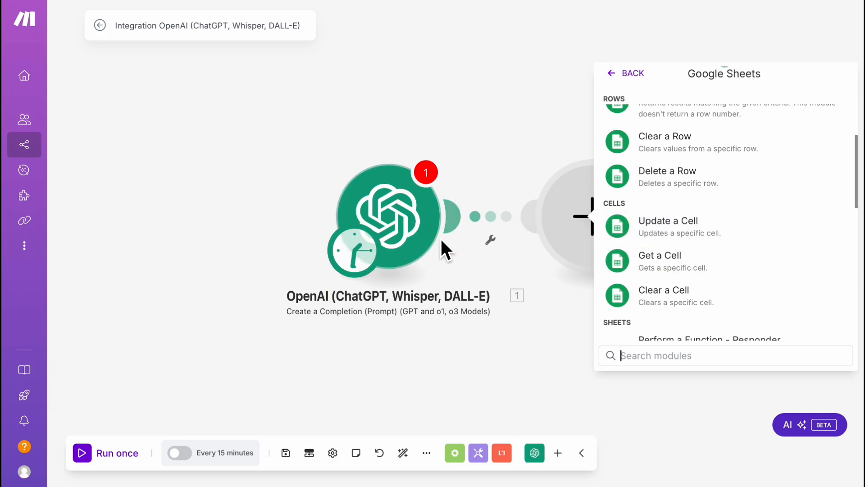
click(615, 228)
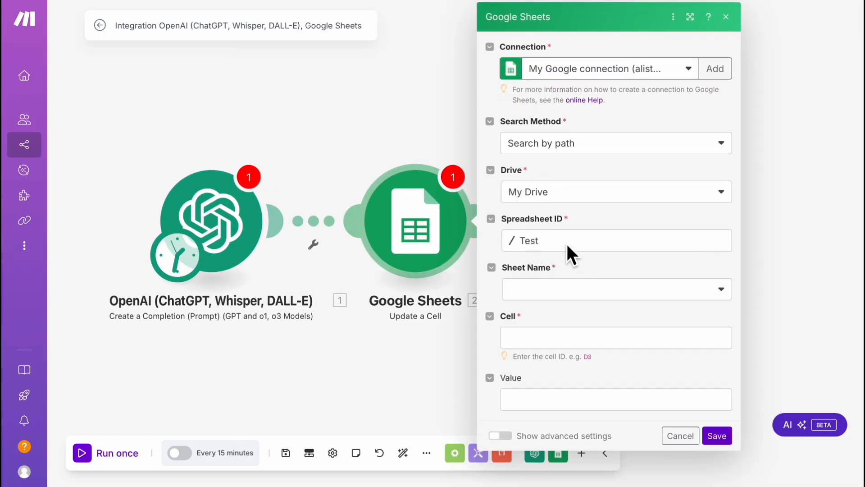
Set the Google Sheets module's sheet name to Sheet1 and cell to D3, and locate that cell in the Test spreadsheet in Google Sheets
click(555, 289)
click(549, 309)
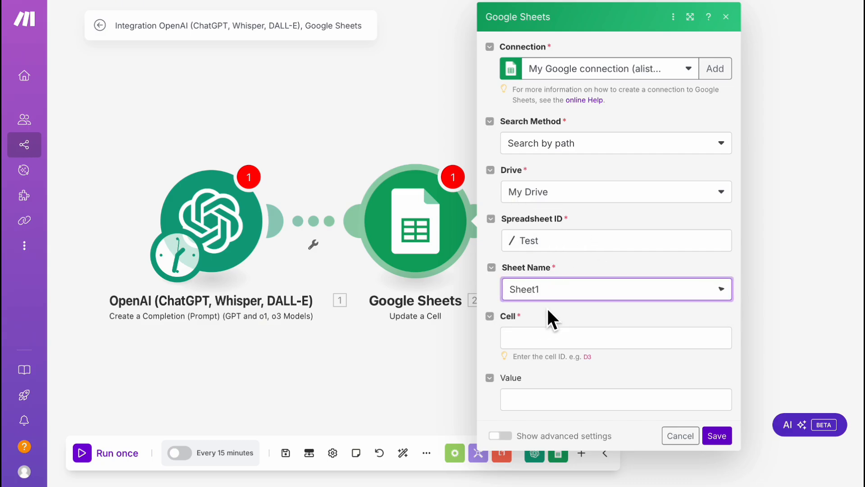
click(542, 338)
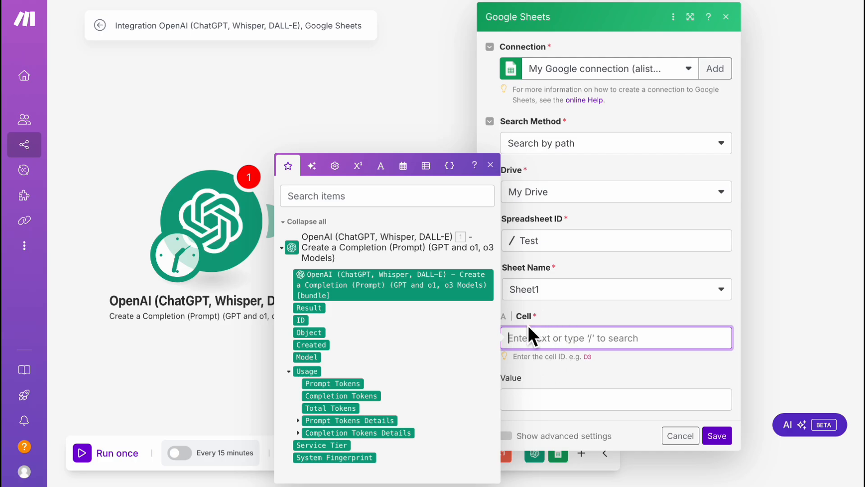
text(D)
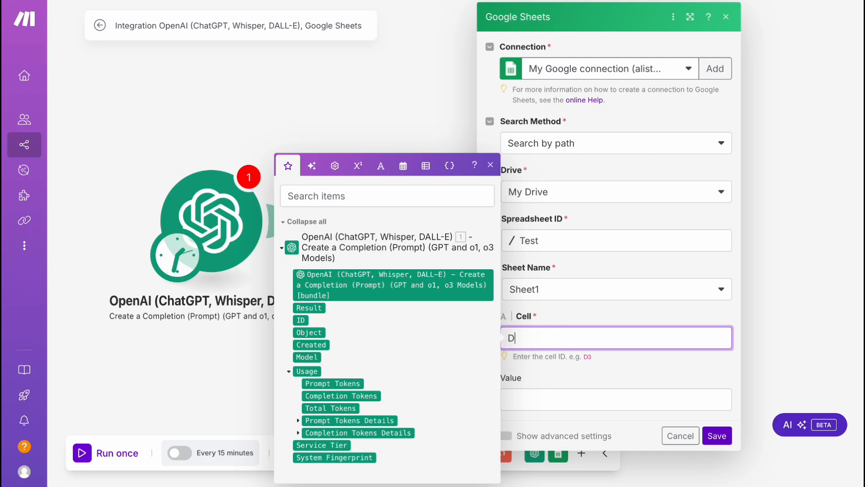
text(3)
click(609, 372)
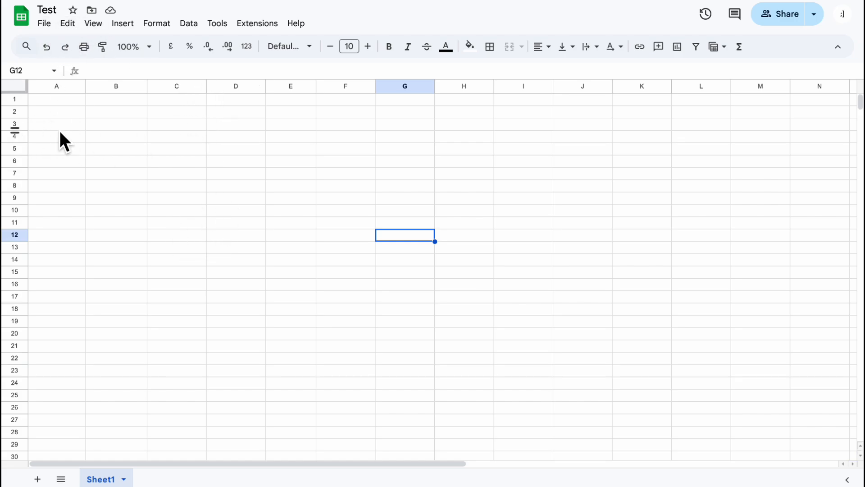
click(224, 129)
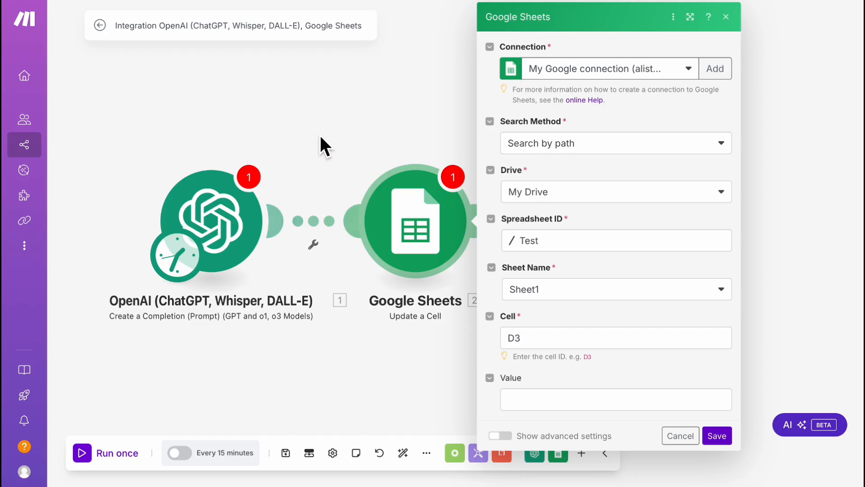
Map the OpenAI module's Result as the value for the Google Sheets cell and save the module
click(509, 399)
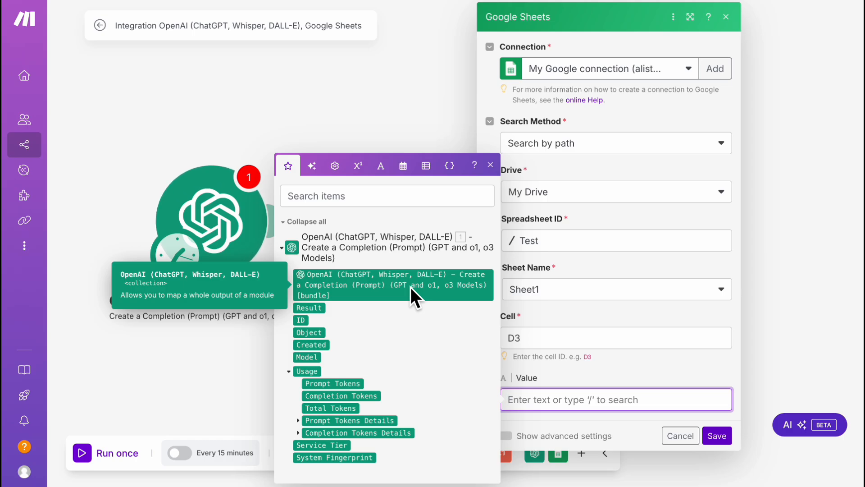
click(316, 311)
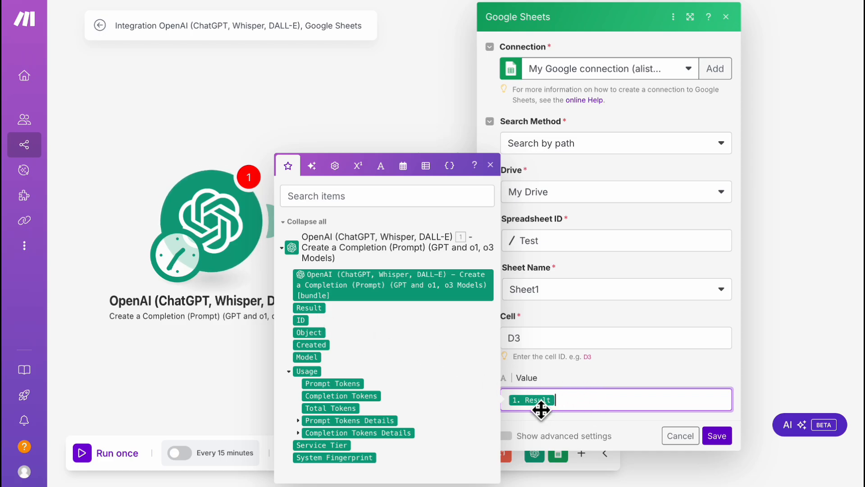
click(571, 375)
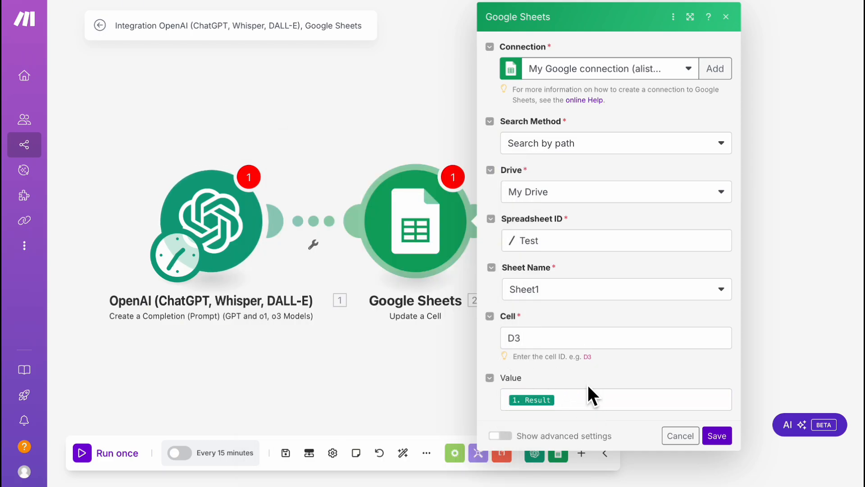
click(725, 439)
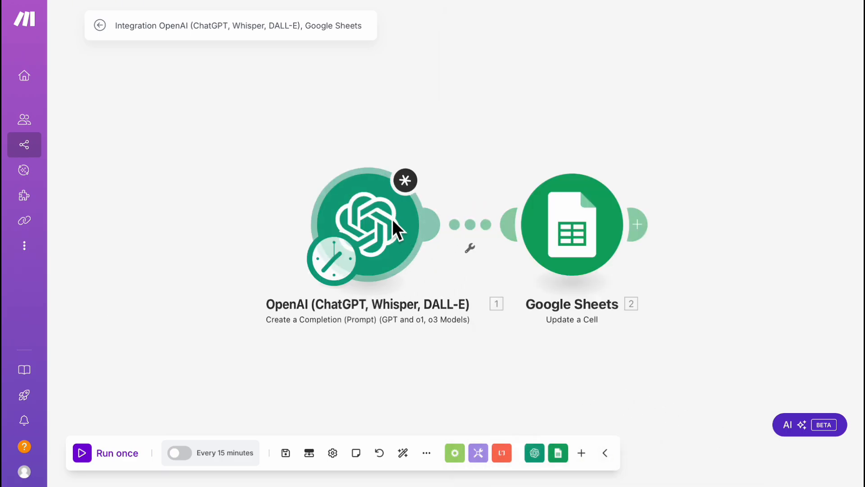
Set the OpenAI module's model to gpt-4o (system)
click(392, 218)
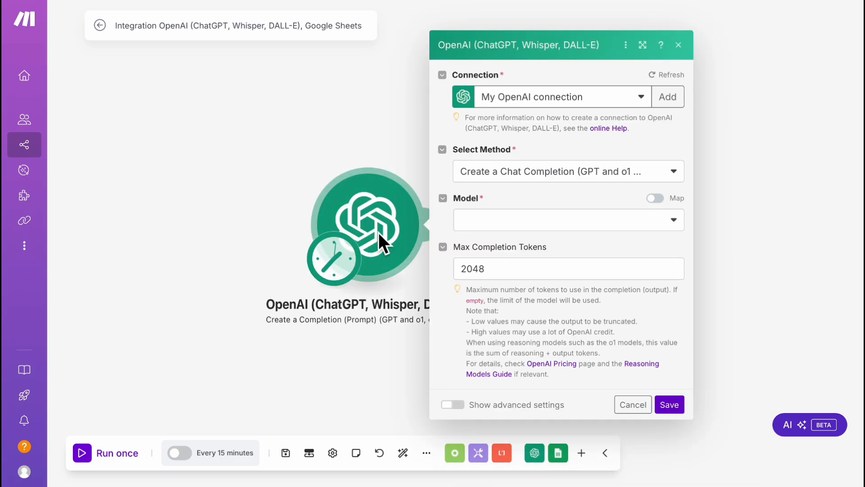
click(526, 225)
text(4)
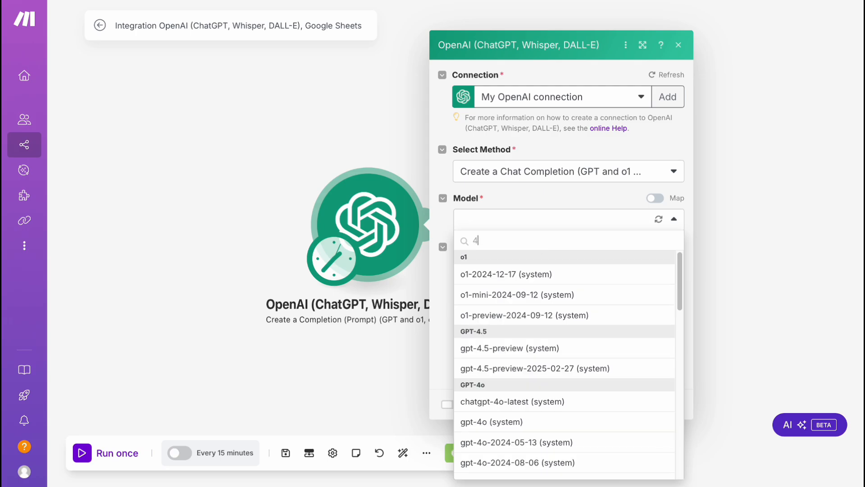
text(o)
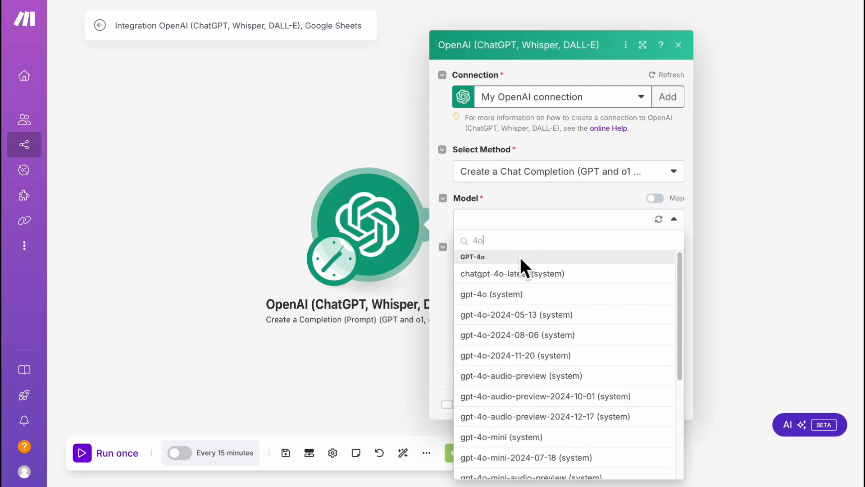
click(521, 295)
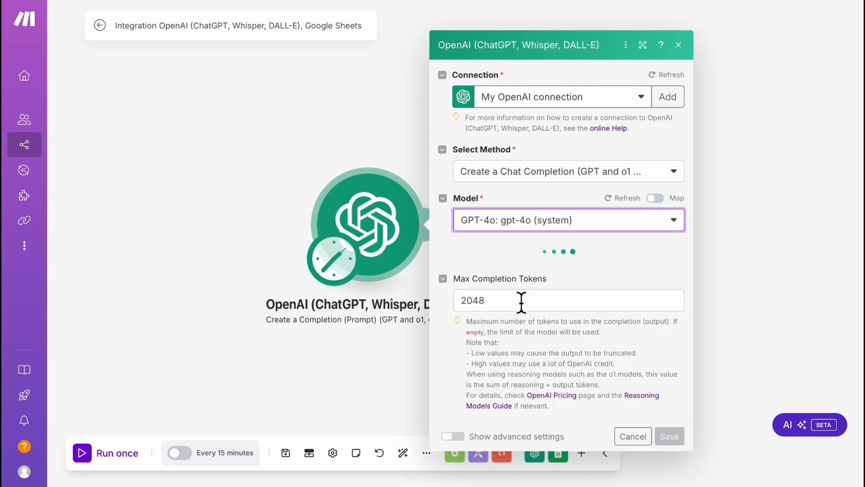
Add a message with the User role and the text content "test" to the OpenAI module and save it
click(480, 240)
click(498, 272)
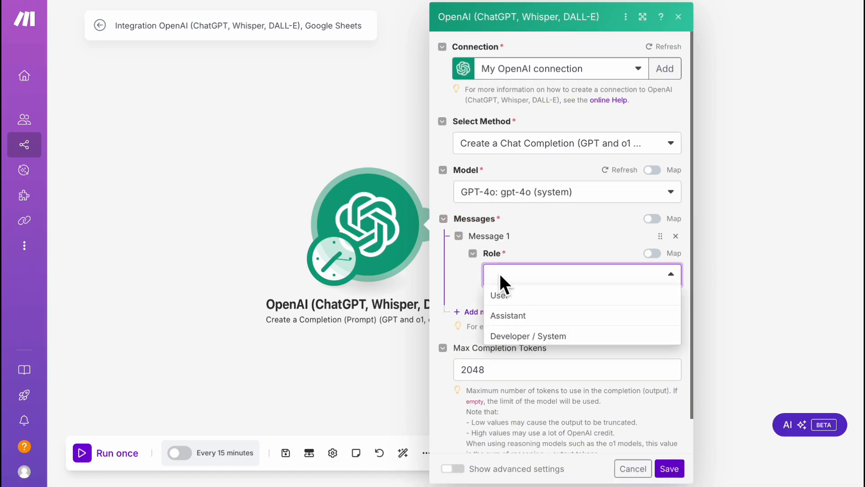
click(507, 295)
click(527, 321)
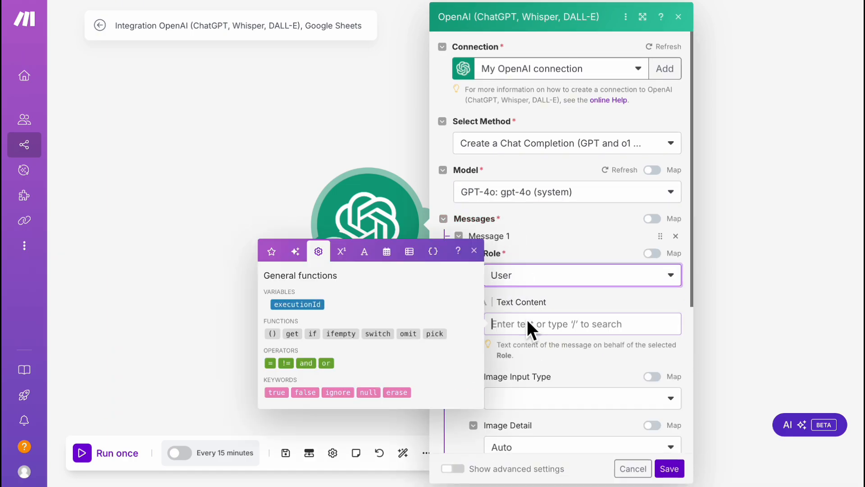
text(test)
click(575, 300)
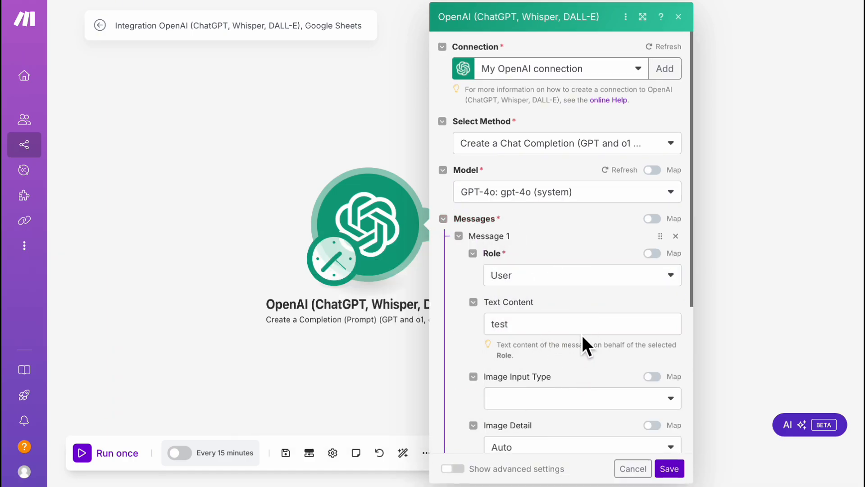
scroll(582, 342, down, 5)
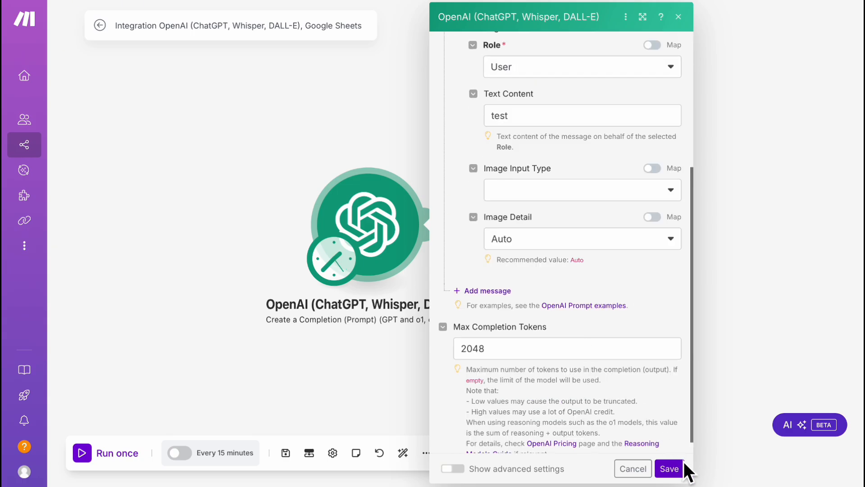
click(669, 473)
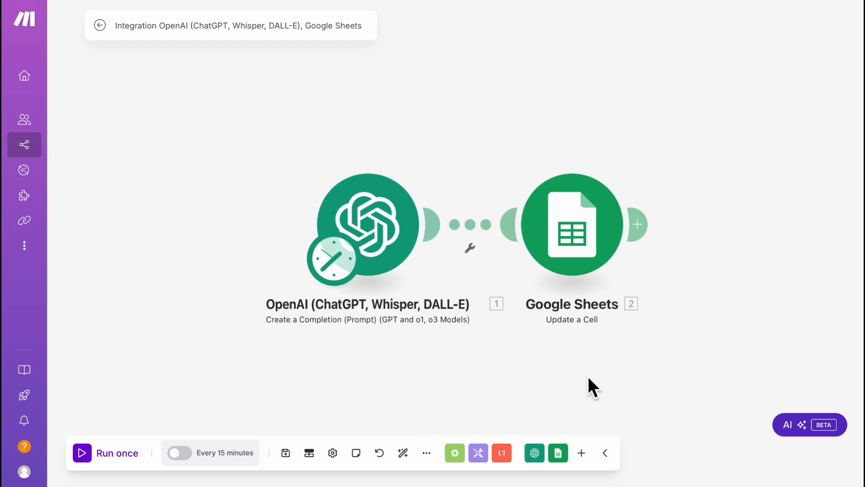
Check target cell D3 in the Test spreadsheet in Google Sheets, and run the scenario once in Make
drag(588, 375, 470, 383)
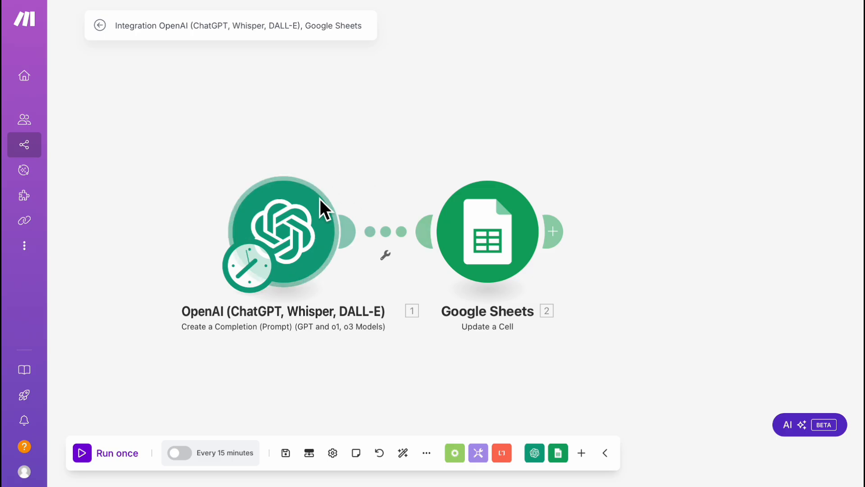
click(667, 0)
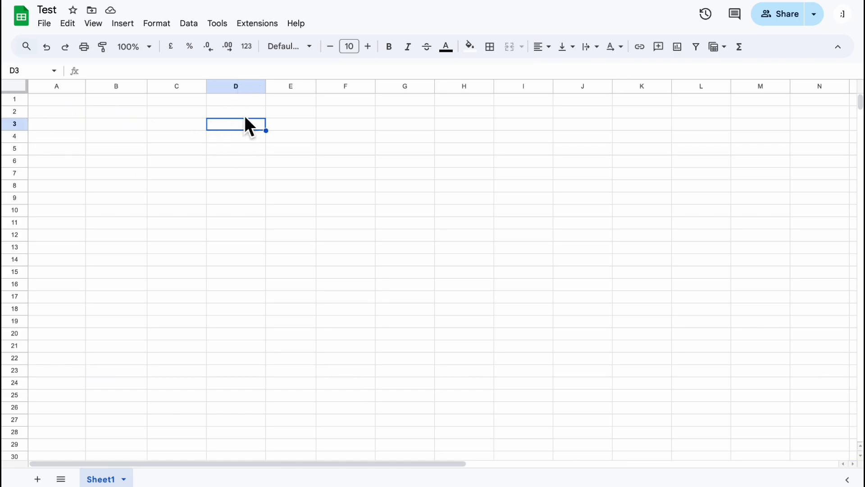
click(424, 0)
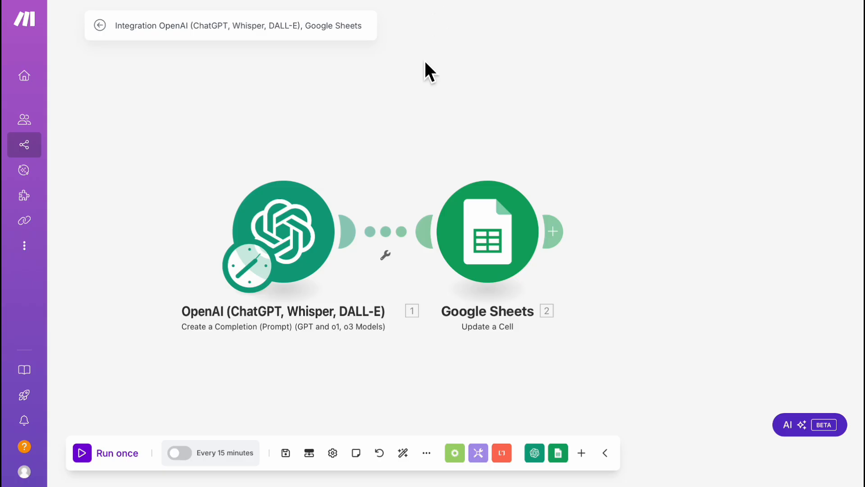
click(120, 452)
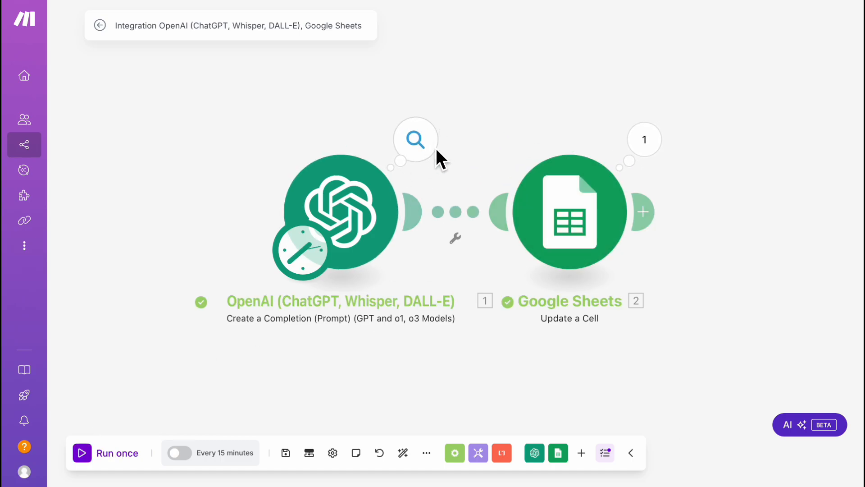
Examine the OpenAI module's run details, including the Result text in its output bundle
drag(592, 99, 528, 91)
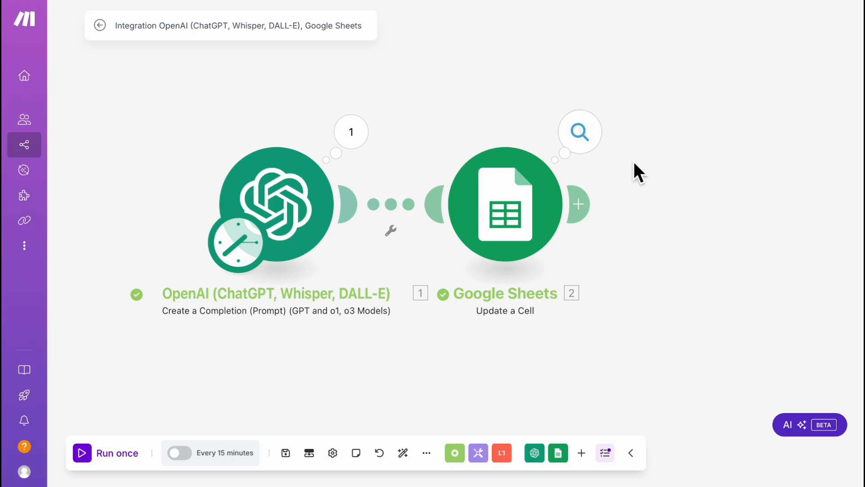
click(351, 131)
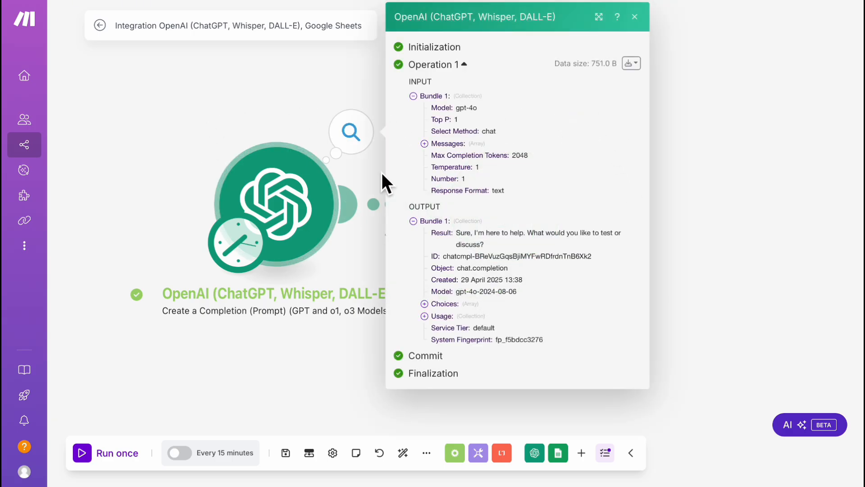
drag(525, 233, 632, 241)
click(631, 241)
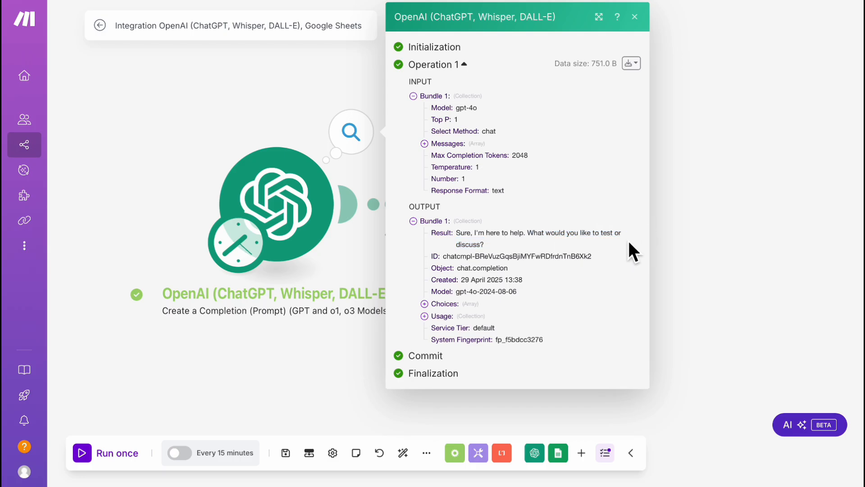
Inspect the Google Sheets module's input and output bundles, and review the OpenAI module's run details again
click(563, 149)
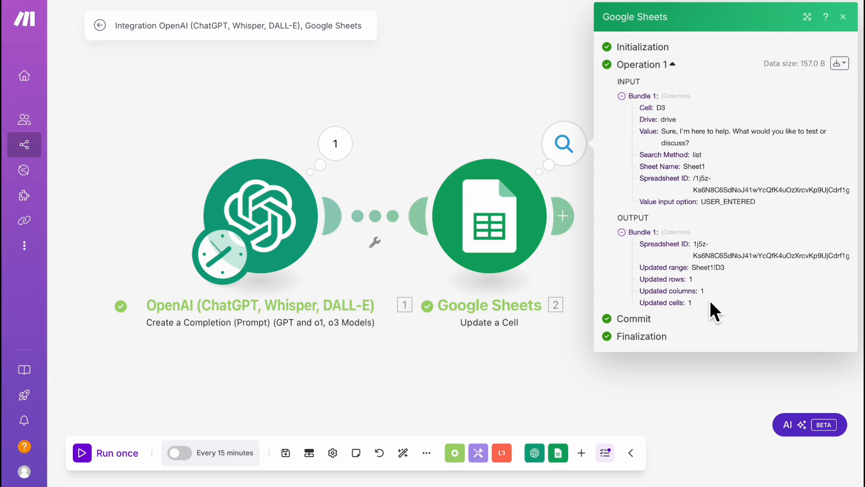
click(412, 91)
drag(419, 93, 524, 130)
scroll(440, 128, down, 1)
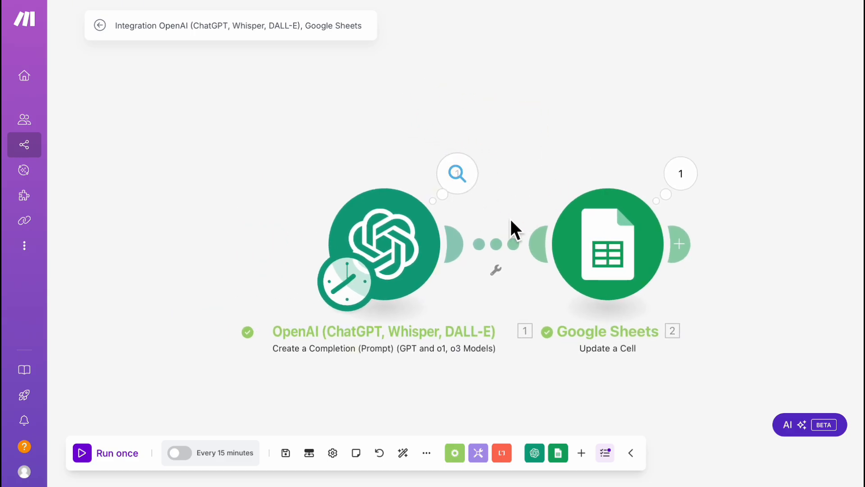
click(457, 173)
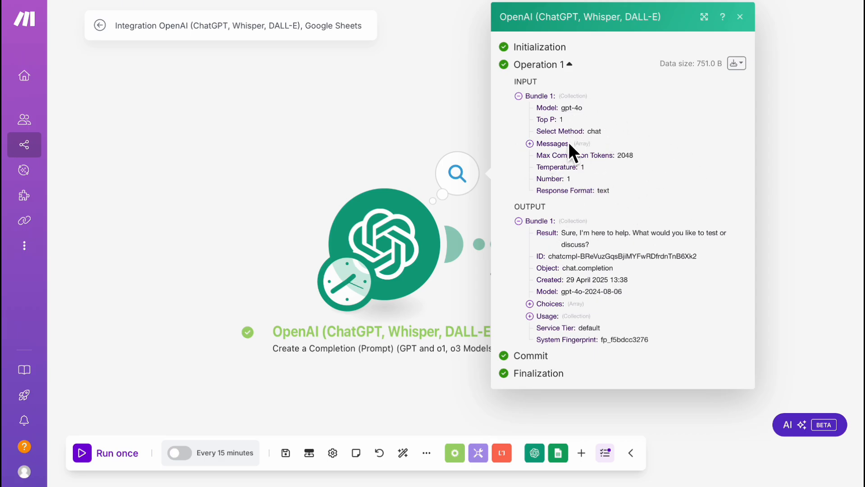
click(366, 102)
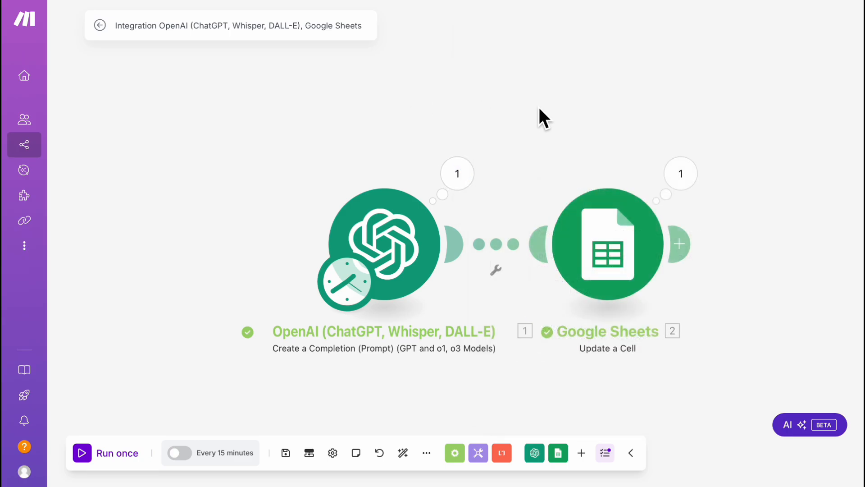
Switch to the Test spreadsheet in Google Sheets and widen column D to fit the text in D3
drag(538, 105, 491, 117)
click(675, 1)
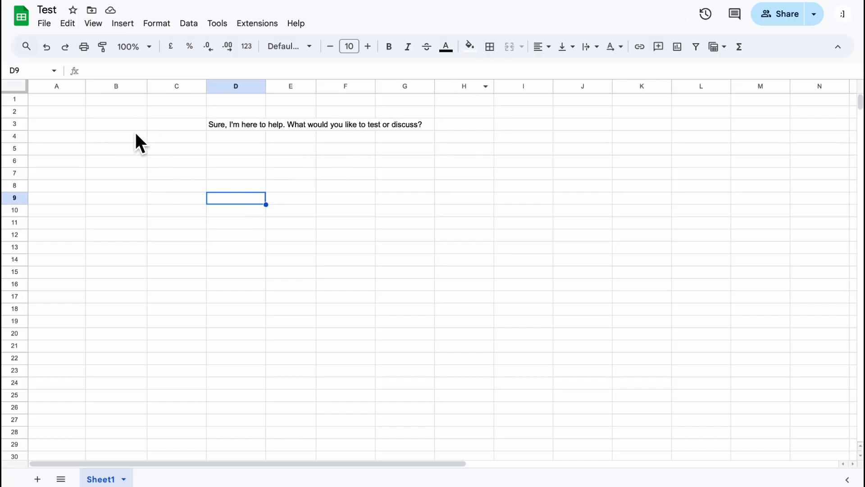
click(215, 126)
click(292, 161)
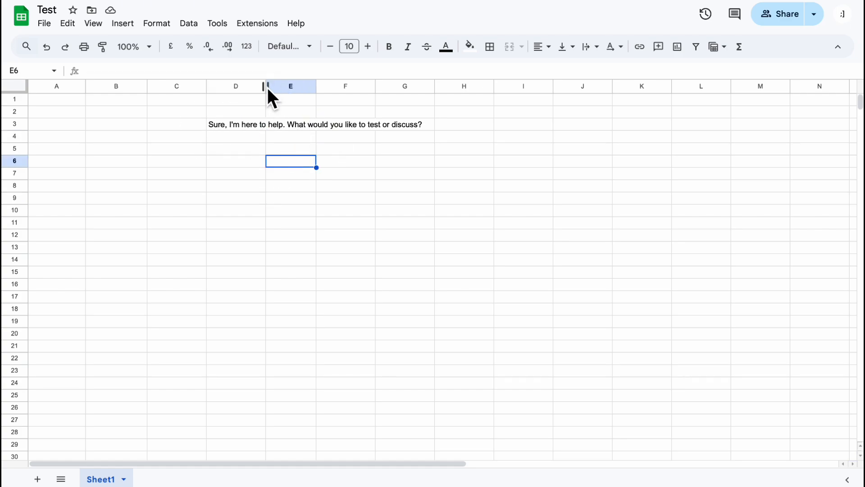
drag(266, 88, 450, 85)
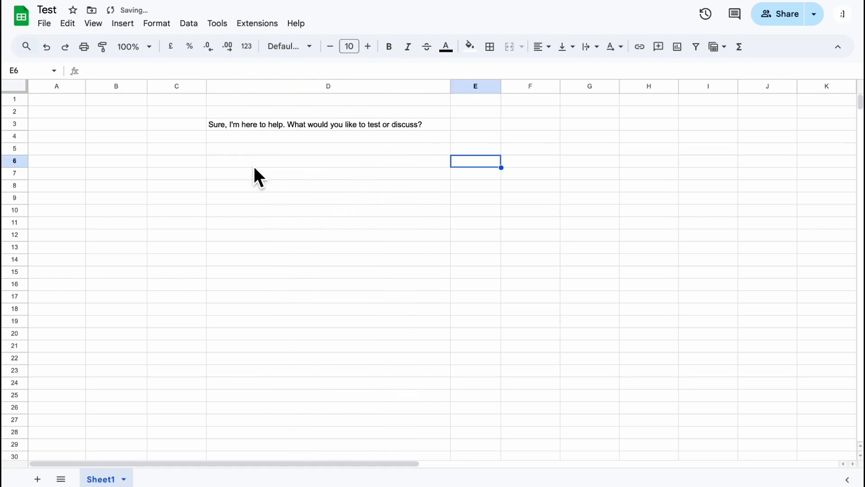
Switch back to Make, save the scenario, and review its scenario settings
click(531, 1)
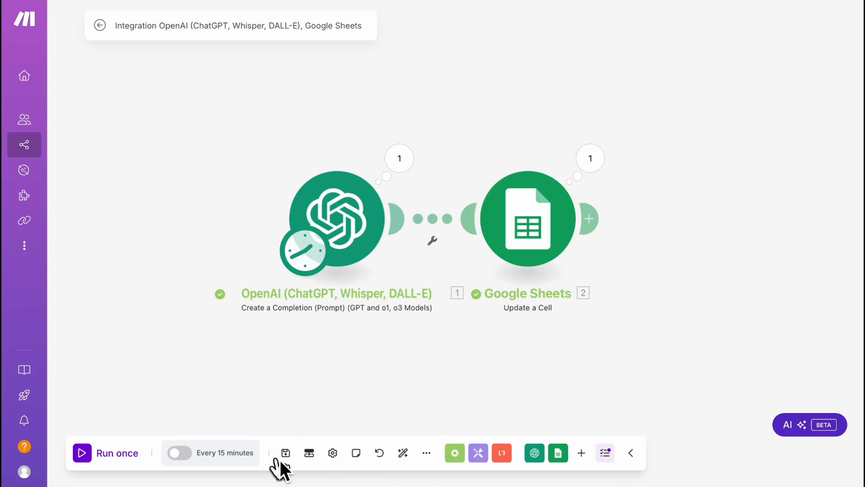
click(291, 450)
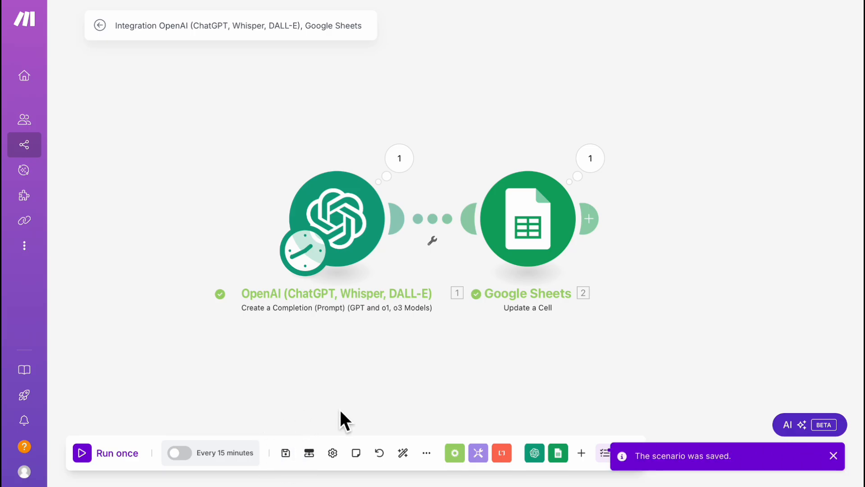
click(332, 452)
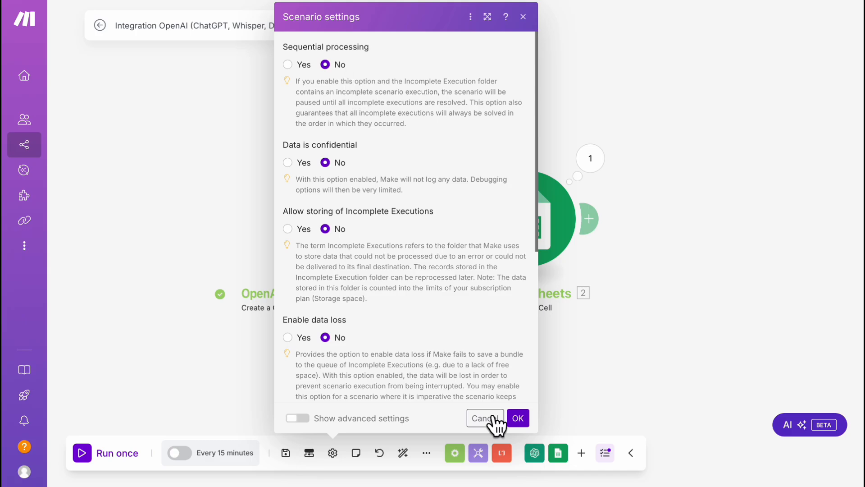
click(517, 419)
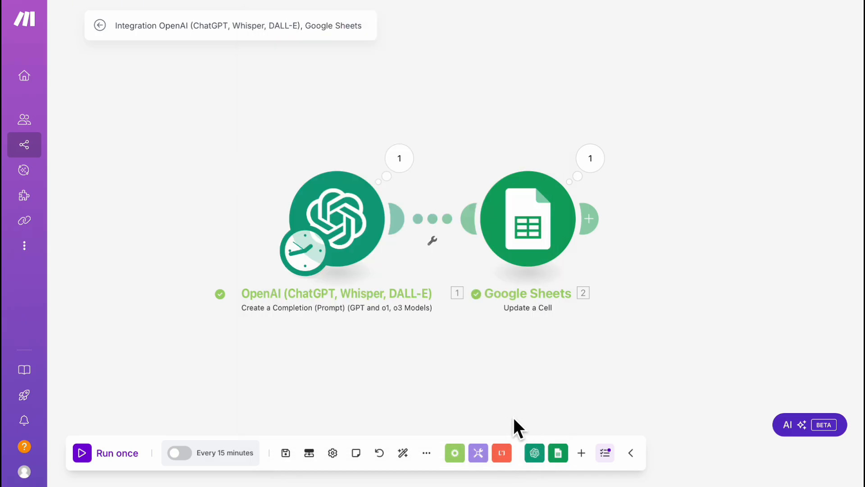
Restore the scenario's previous version from 29 April 2025 13:37 and dismiss the notification
click(385, 456)
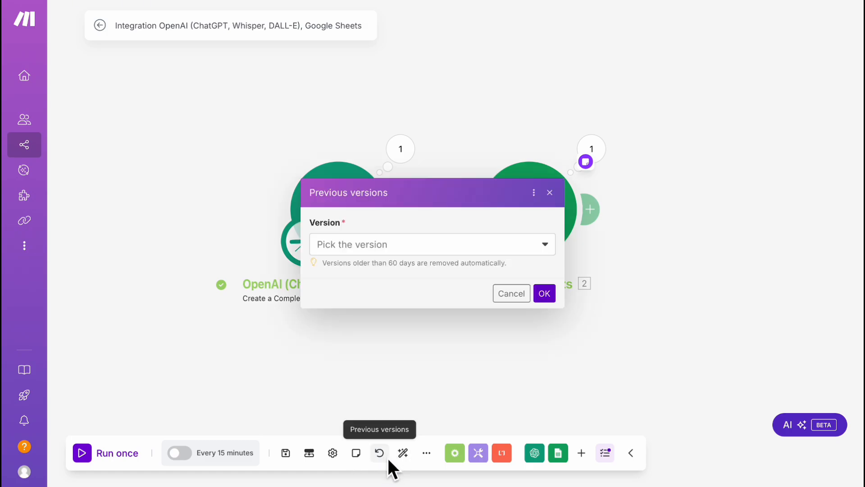
click(401, 253)
click(404, 251)
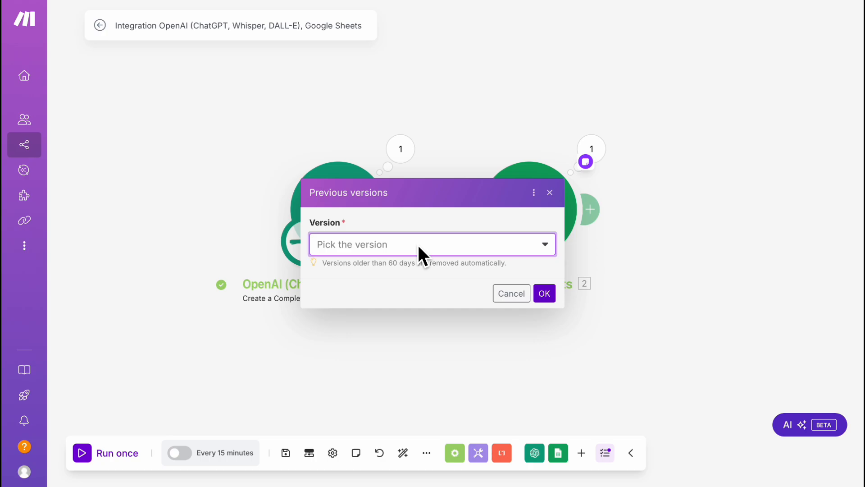
click(418, 244)
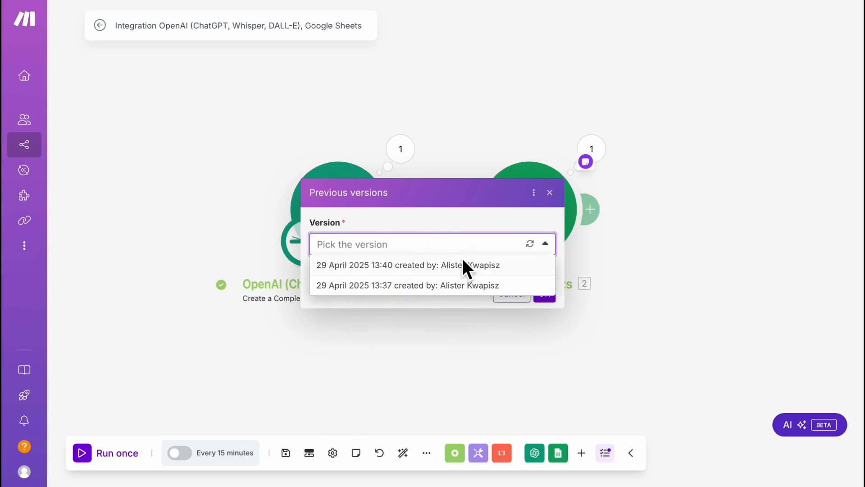
click(463, 287)
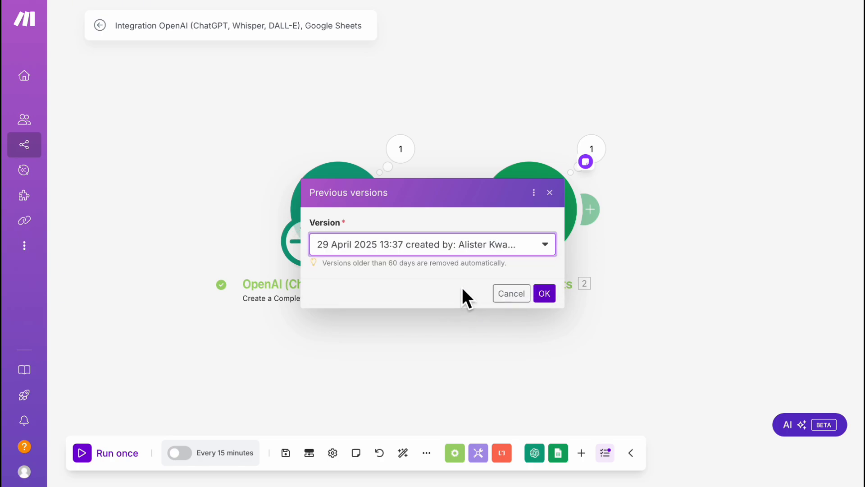
click(553, 300)
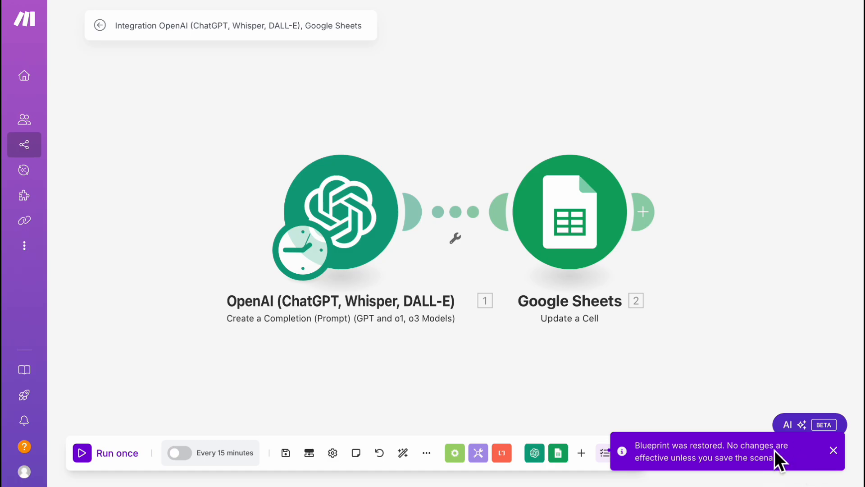
click(834, 451)
Restore the scenario's version from 29 April 2025 13:40
click(379, 452)
click(445, 252)
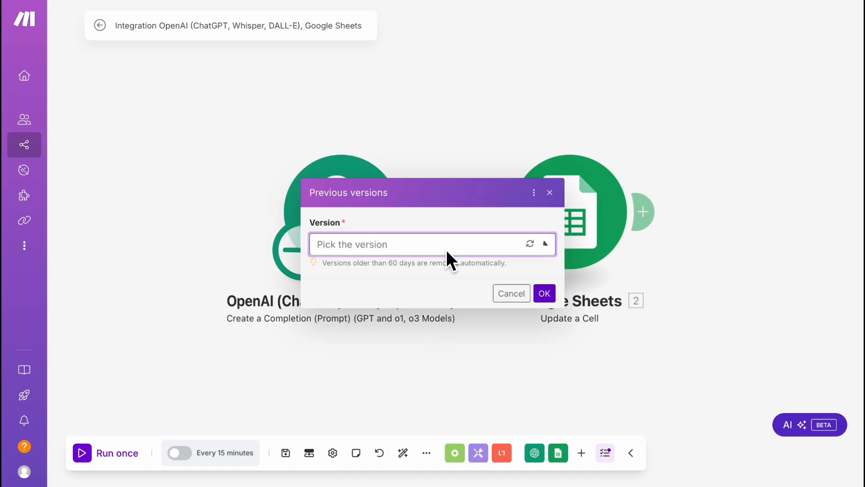
click(444, 264)
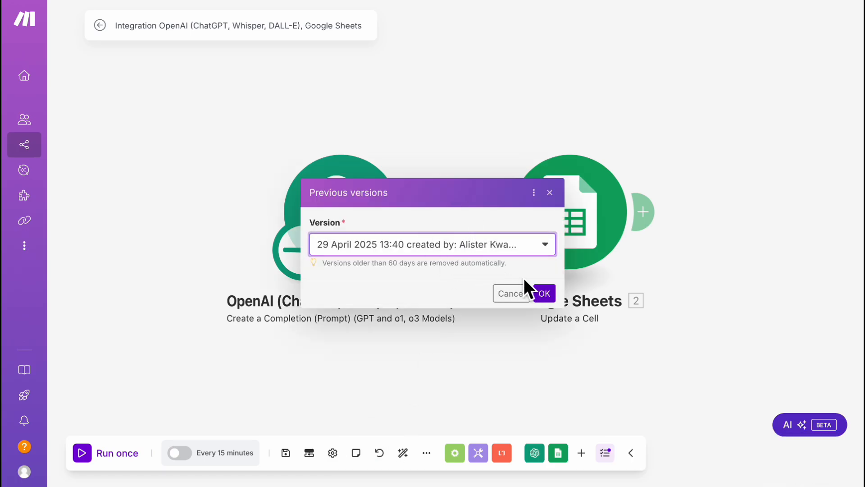
click(545, 294)
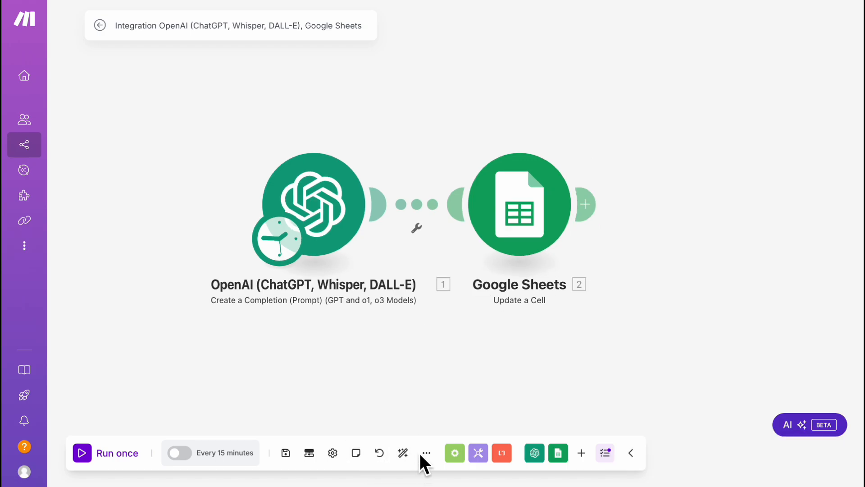
scroll(578, 305, down, 2)
drag(679, 310, 626, 324)
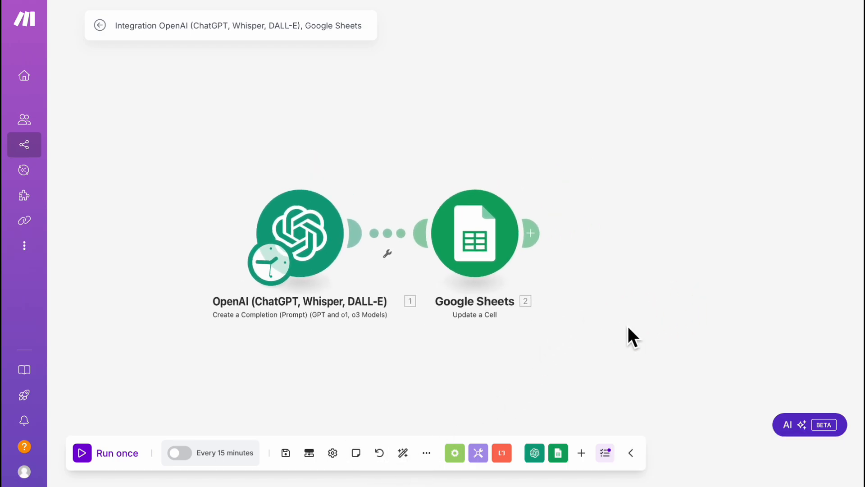
scroll(524, 323, down, 2)
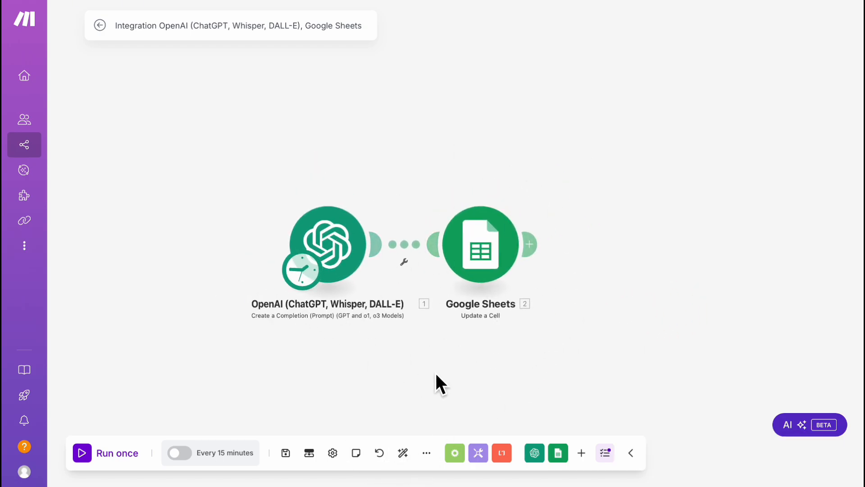
scroll(560, 349, down, 1)
drag(560, 351, 486, 347)
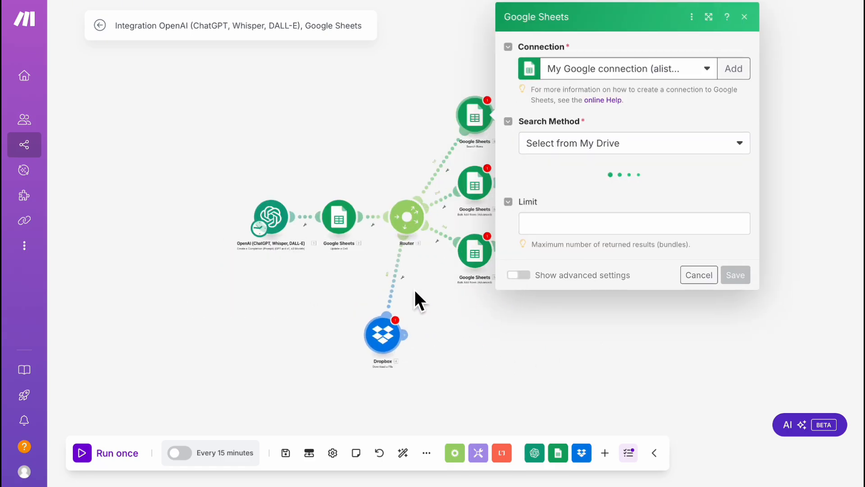
Scatter the Router, OpenAI, Google Sheets and Dropbox modules out of order across the canvas
drag(399, 220, 431, 342)
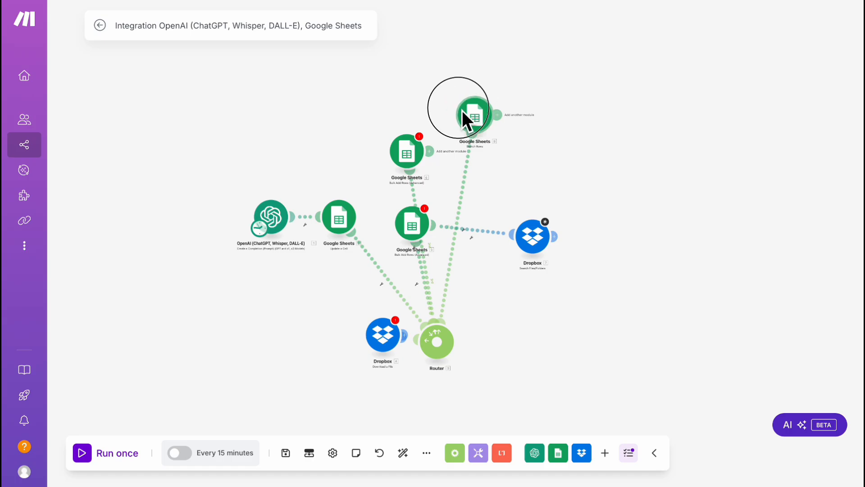
drag(535, 216, 500, 134)
drag(337, 223, 331, 315)
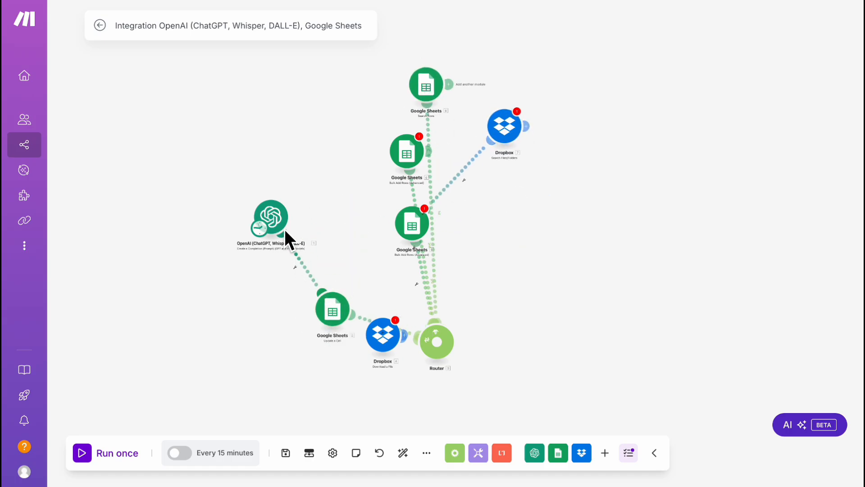
drag(279, 223, 386, 181)
drag(332, 310, 289, 246)
drag(246, 297, 377, 301)
scroll(376, 301, up, 2)
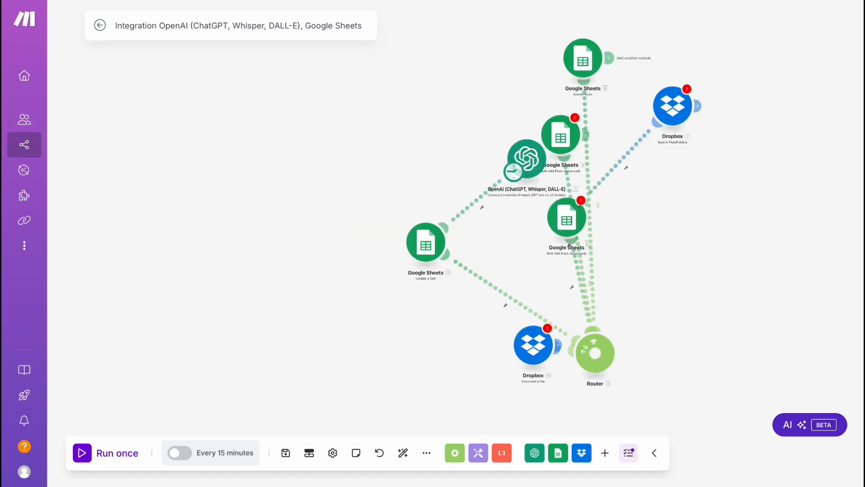
scroll(643, 289, down, 1)
drag(683, 269, 522, 270)
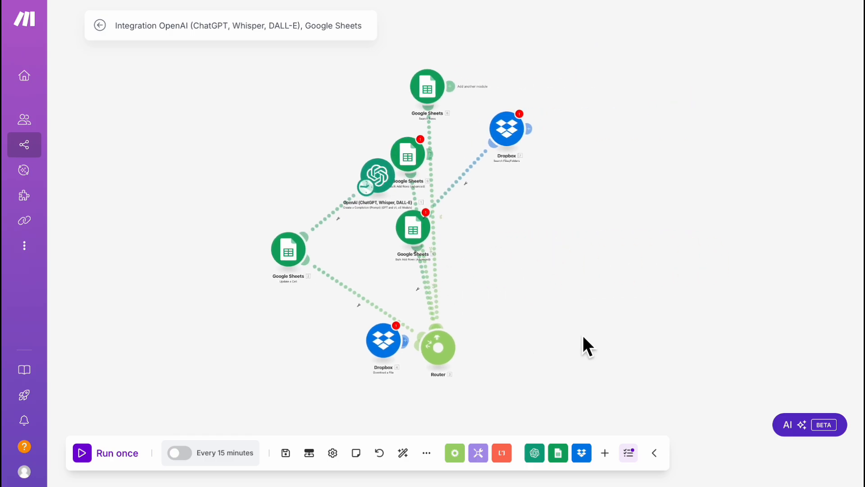
drag(568, 312, 603, 333)
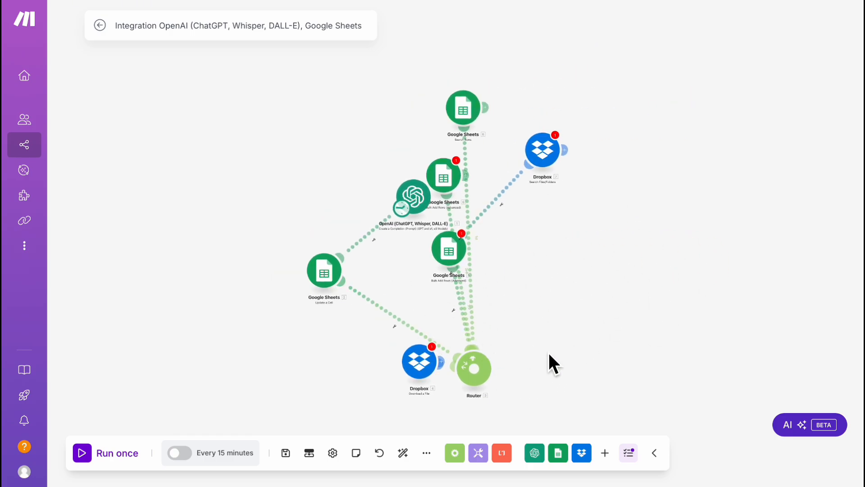
drag(548, 361, 547, 277)
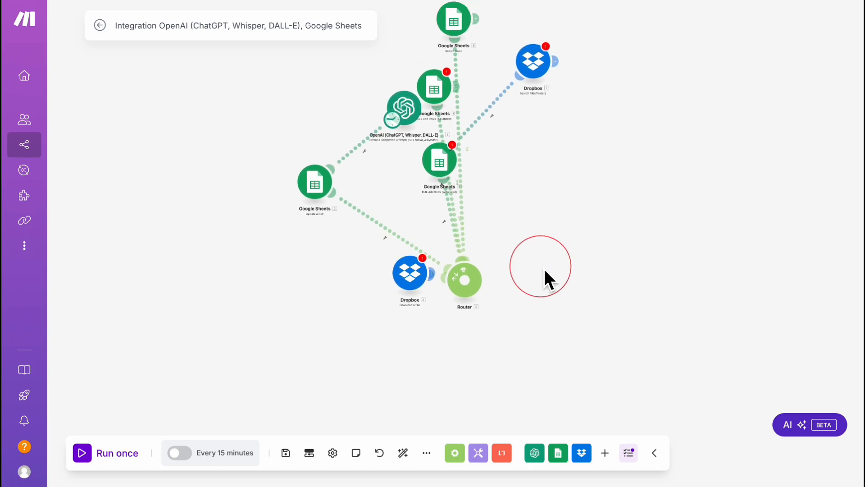
Auto-align the scattered modules into an orderly branching layout
click(412, 458)
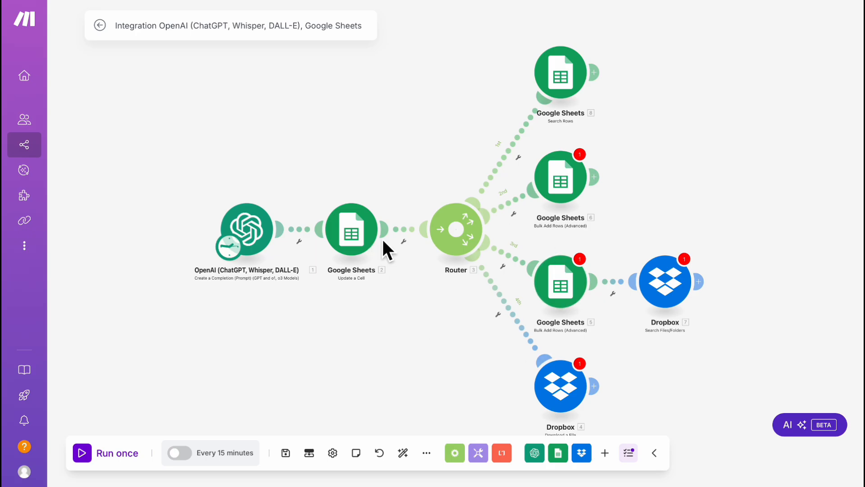
scroll(391, 316, down, 3)
scroll(557, 270, up, 4)
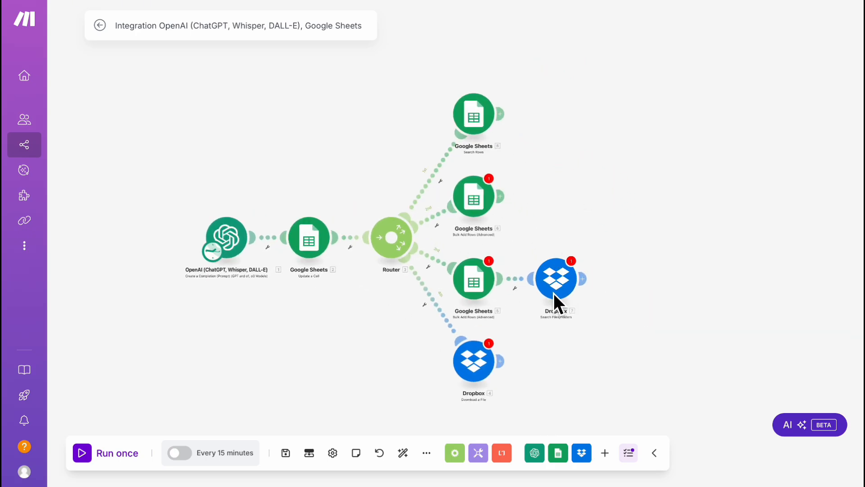
drag(291, 318, 347, 335)
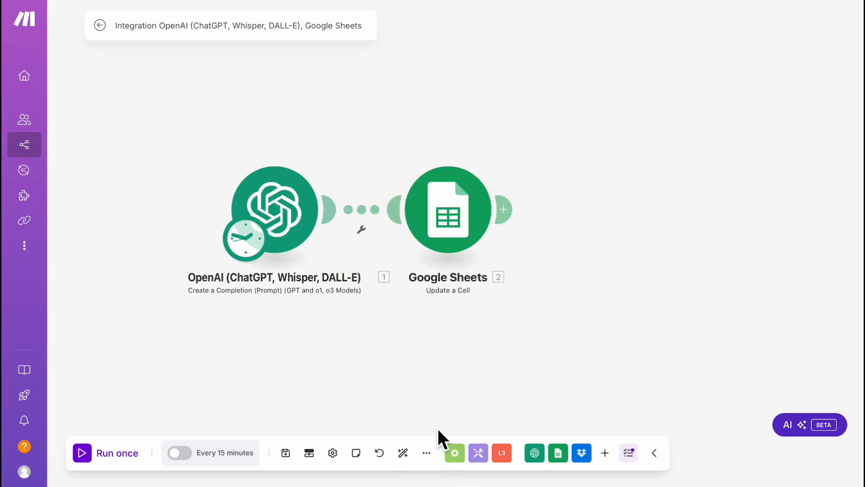
Look over the additional scenario actions for explaining the flow and exporting or importing a blueprint
click(428, 459)
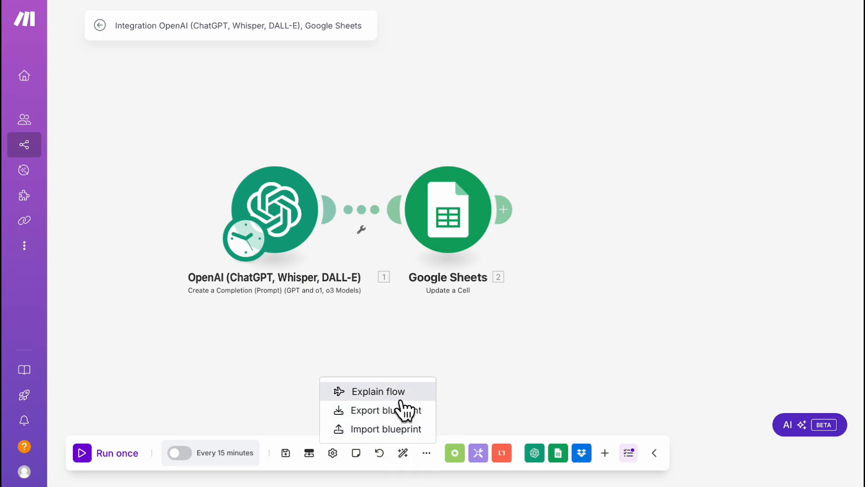
scroll(480, 344, down, 3)
drag(481, 344, 566, 355)
click(432, 462)
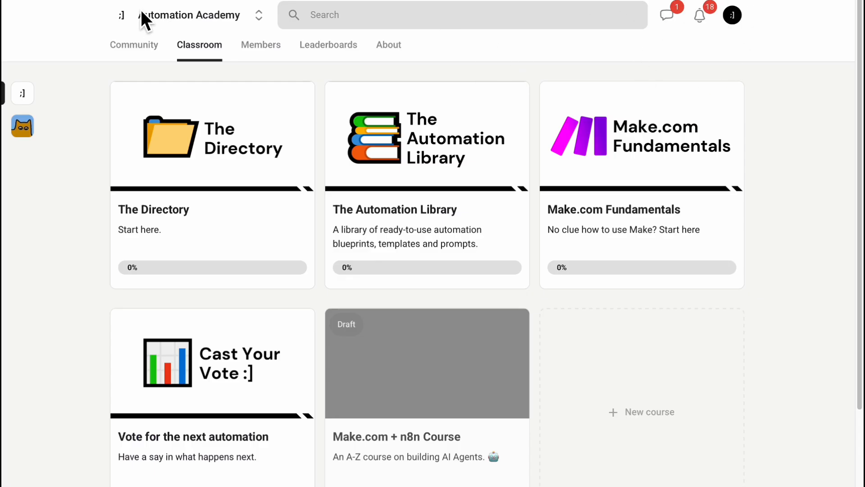
Switch to the Automation Academy classroom and open the A5: TikTok Quote Agent lesson in The Automation Library, down to its resources
click(376, 177)
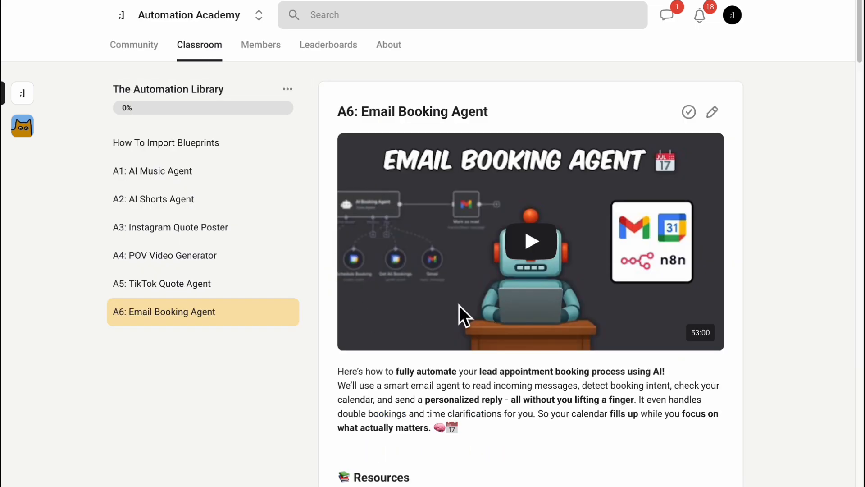
click(210, 294)
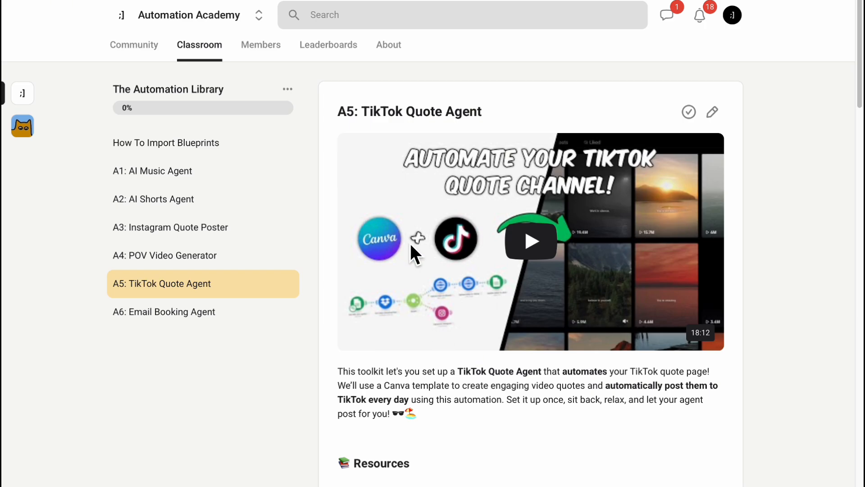
scroll(413, 254, down, 15)
scroll(407, 239, down, 7)
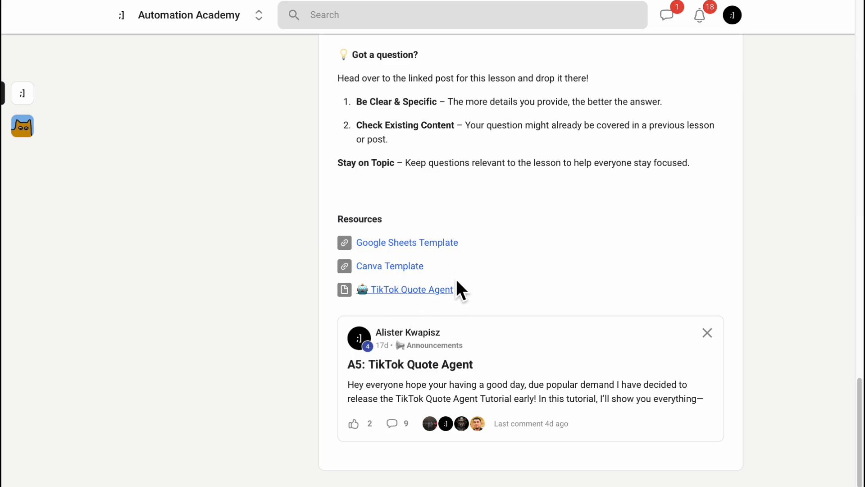
Download the TikTok Quote Agent blueprint from the lesson's resources, allowing downloads from skool.com
click(402, 292)
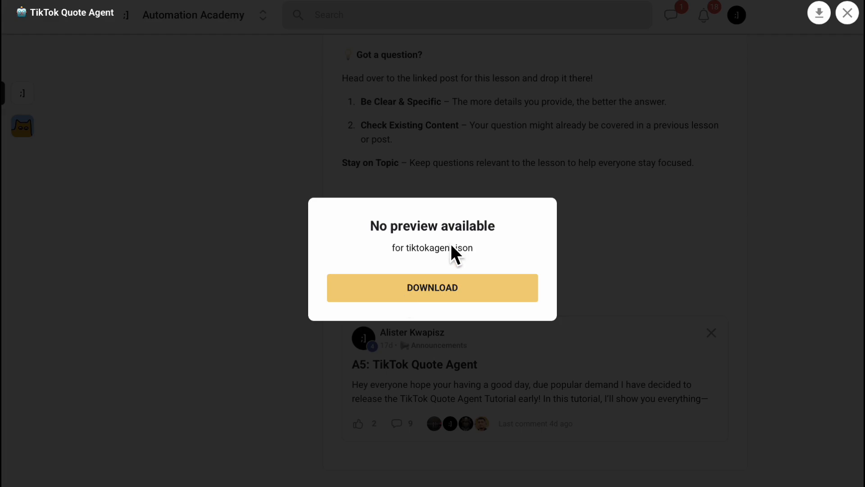
click(426, 293)
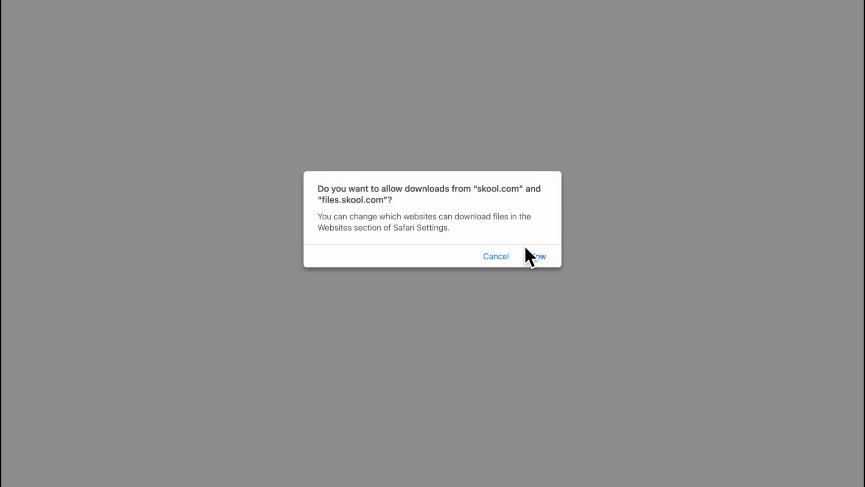
click(527, 251)
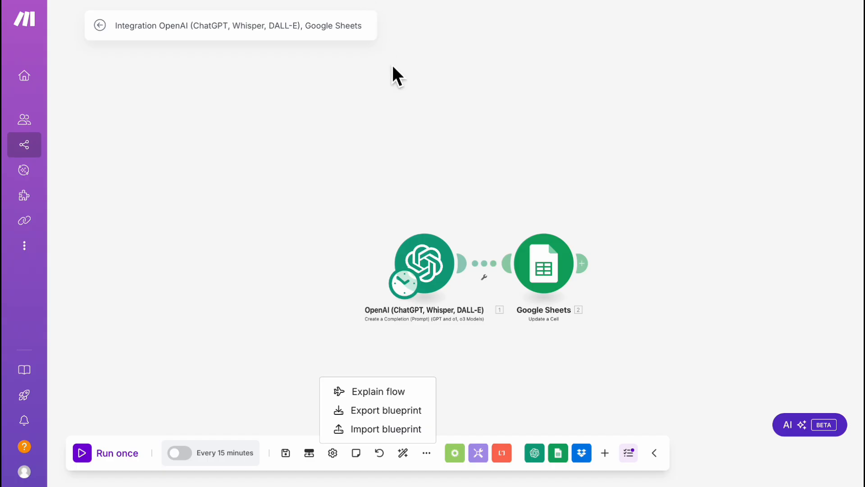
Switch back to Make and import the tiktokagent.json blueprint into the scenario
click(547, 190)
drag(547, 190, 470, 167)
scroll(474, 240, up, 3)
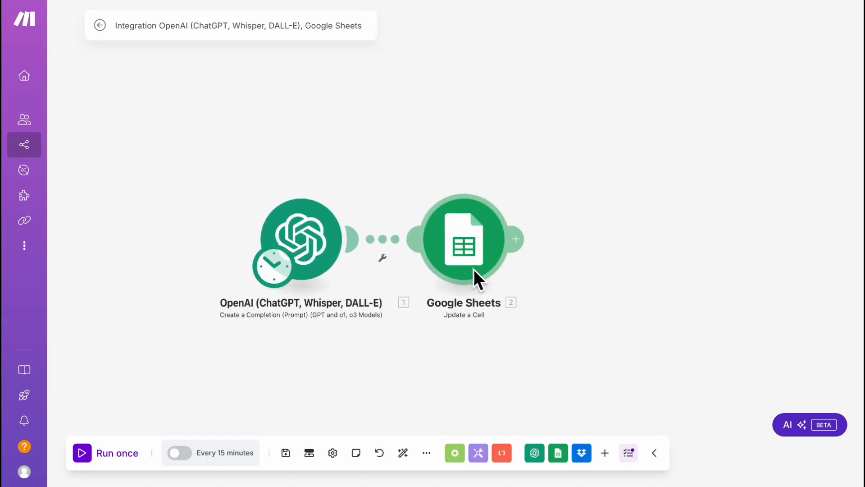
click(428, 453)
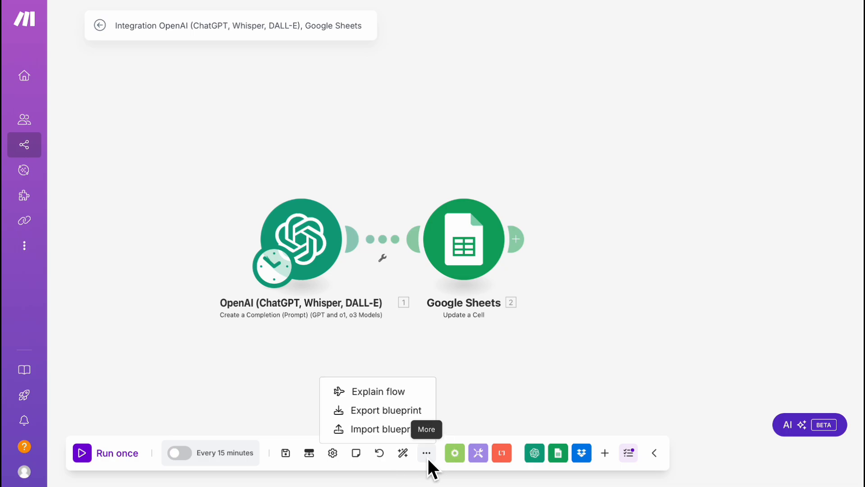
click(401, 429)
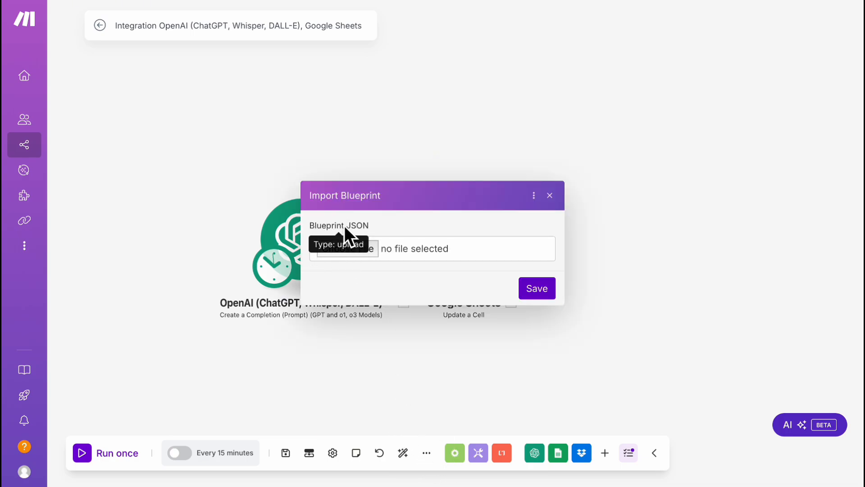
click(363, 249)
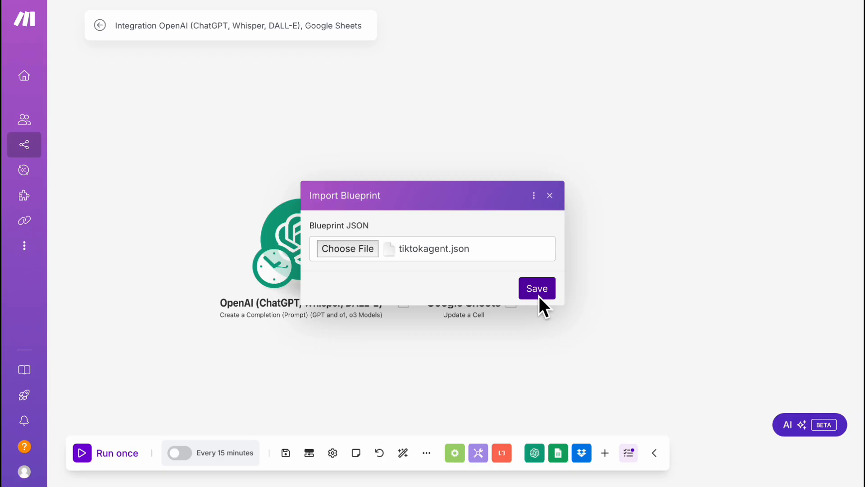
click(538, 299)
Export the imported TikTok Agent scenario as a blueprint, allowing downloads from eu2.make.com
drag(726, 321, 572, 319)
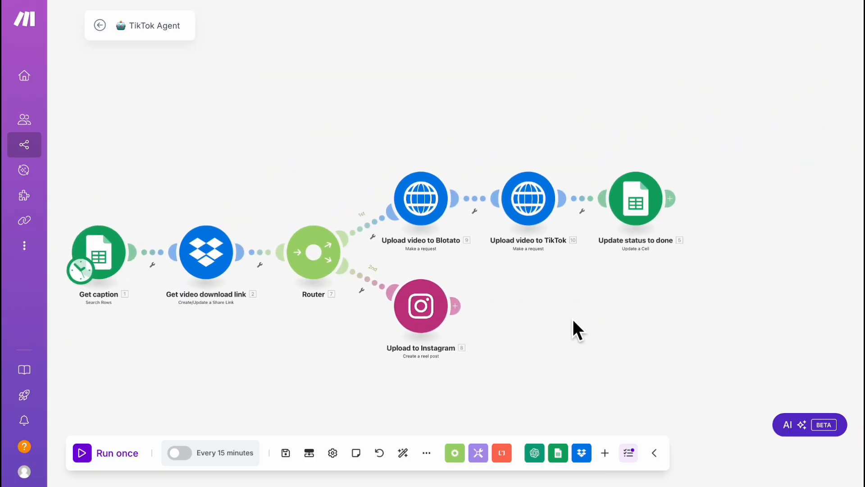
scroll(573, 319, down, 1)
drag(281, 346, 306, 335)
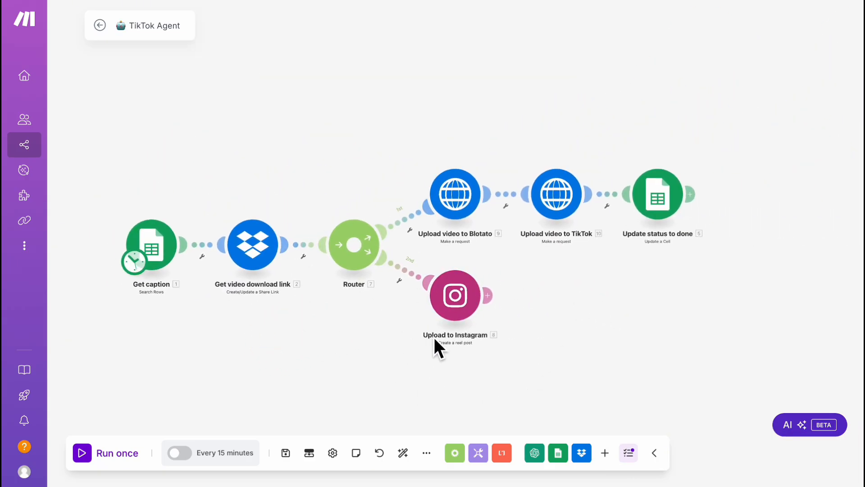
scroll(335, 328, up, 1)
scroll(403, 329, down, 1)
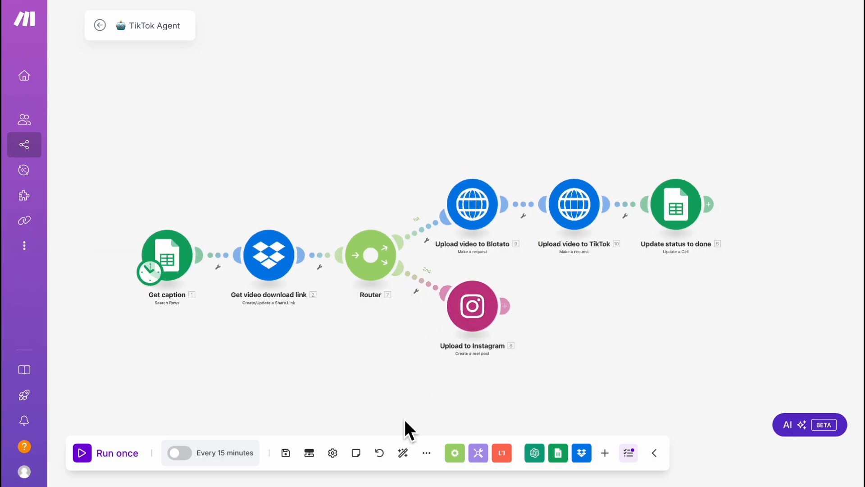
click(425, 453)
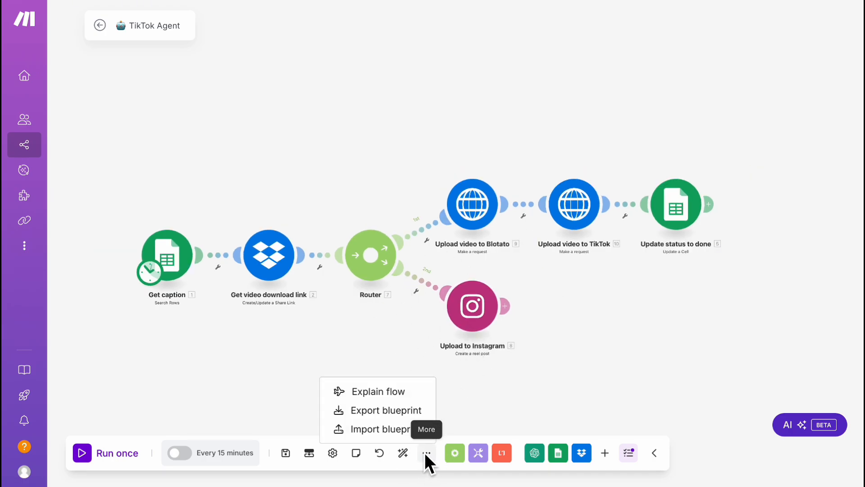
click(388, 411)
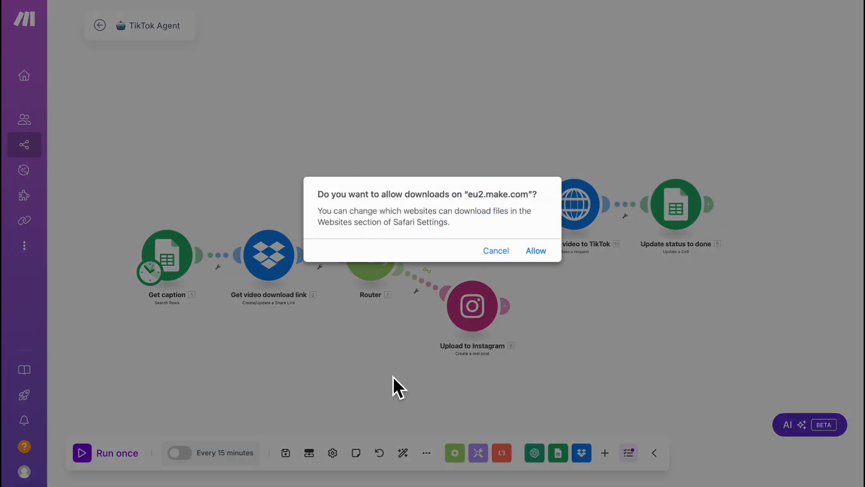
click(538, 252)
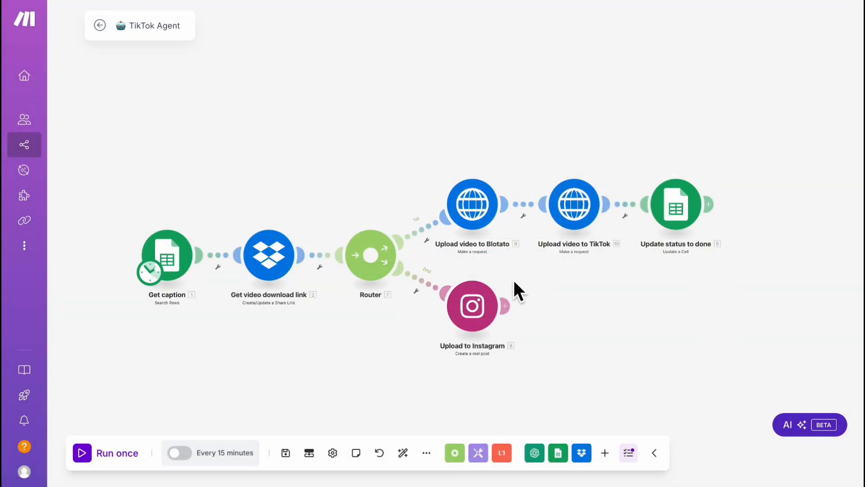
Open the "Get video download link" Dropbox module and review its connection and file path settings
scroll(253, 282, up, 3)
scroll(381, 336, down, 3)
drag(381, 337, 354, 330)
scroll(369, 332, up, 1)
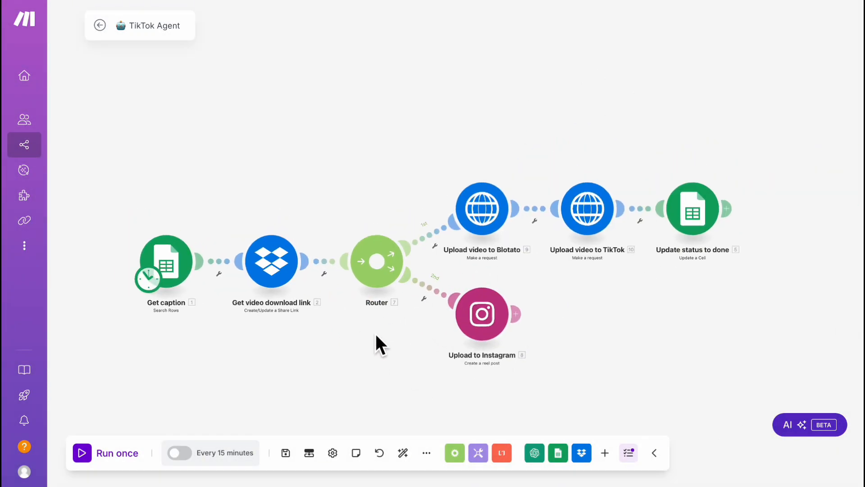
scroll(571, 324, down, 2)
scroll(365, 325, up, 3)
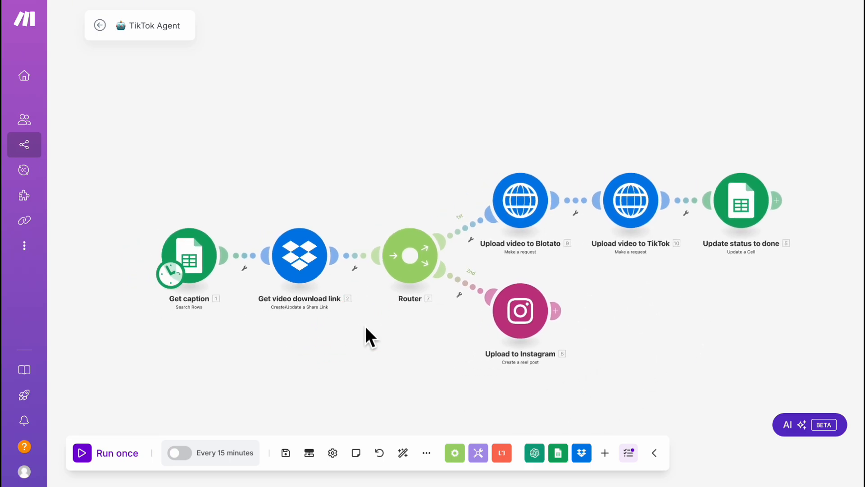
scroll(264, 317, up, 2)
drag(265, 325, 333, 323)
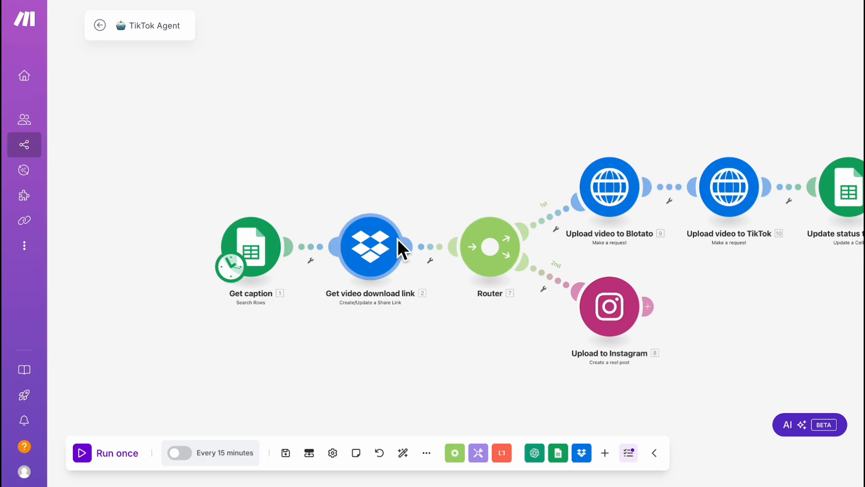
click(371, 254)
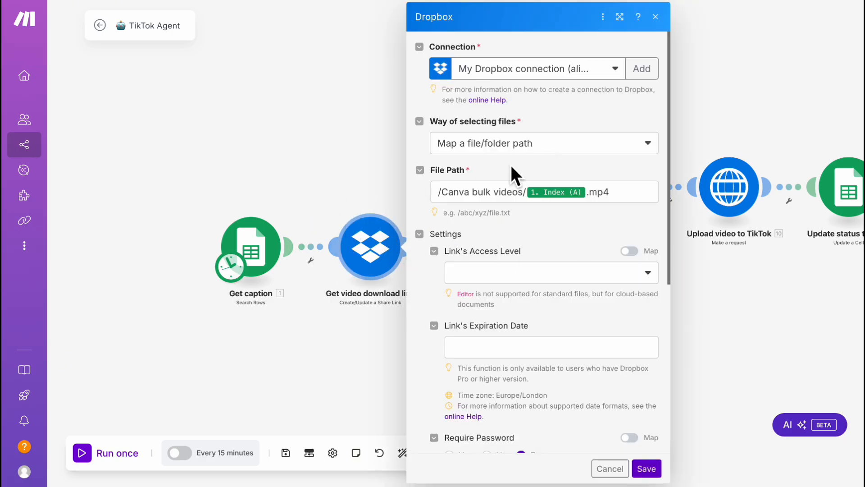
drag(682, 90, 557, 152)
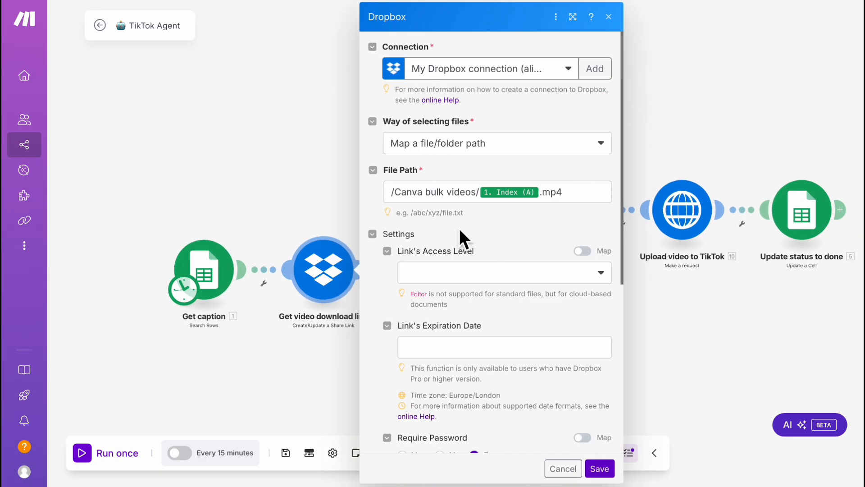
Save the Dropbox module and review the URL, method and header settings of the "Upload video to Blotato" HTTP module
click(599, 468)
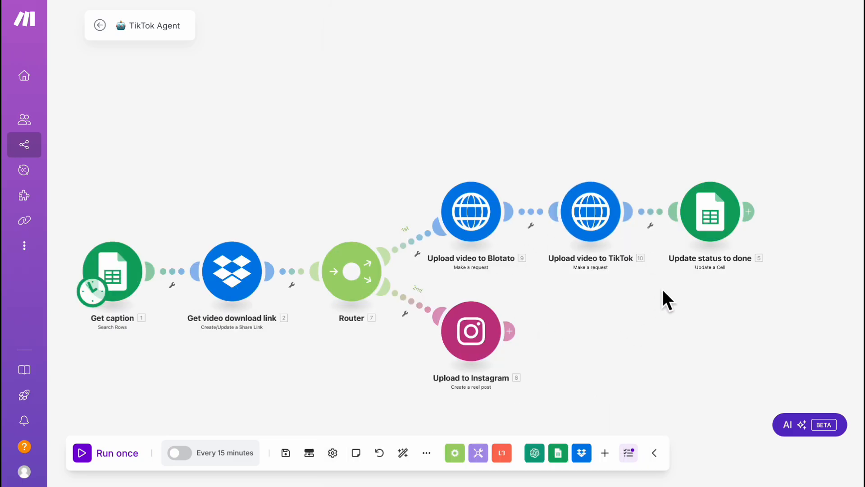
click(481, 205)
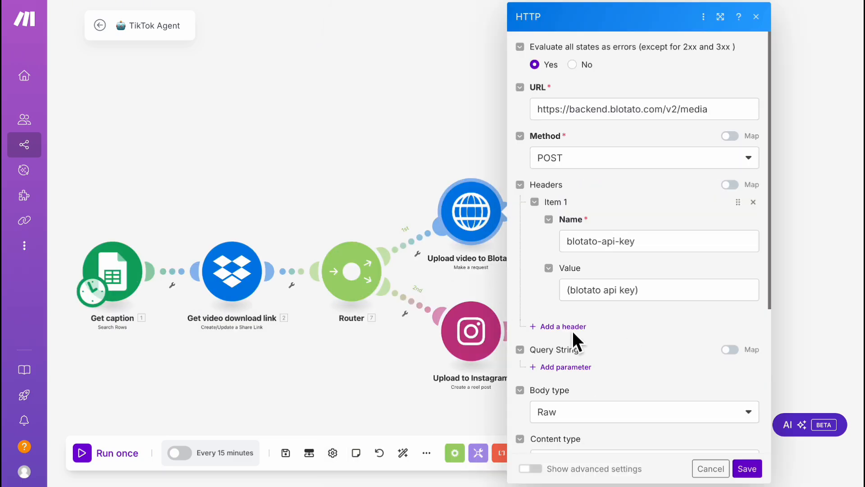
scroll(588, 182, down, 1)
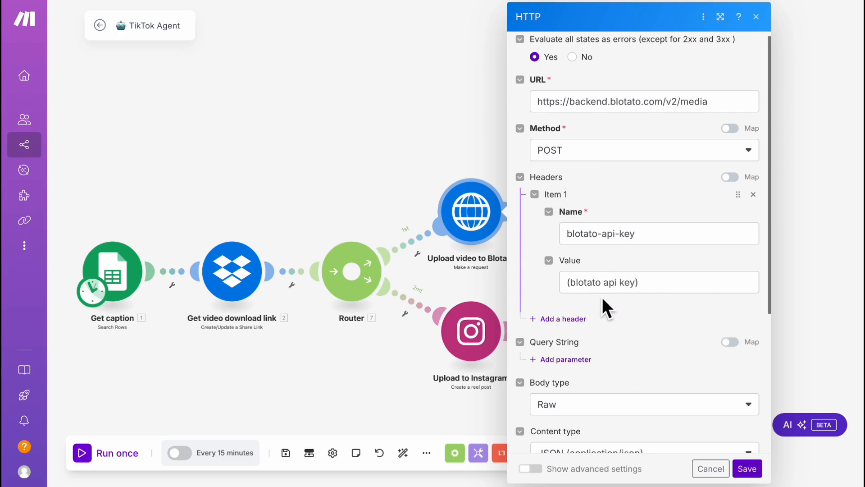
click(351, 151)
click(363, 161)
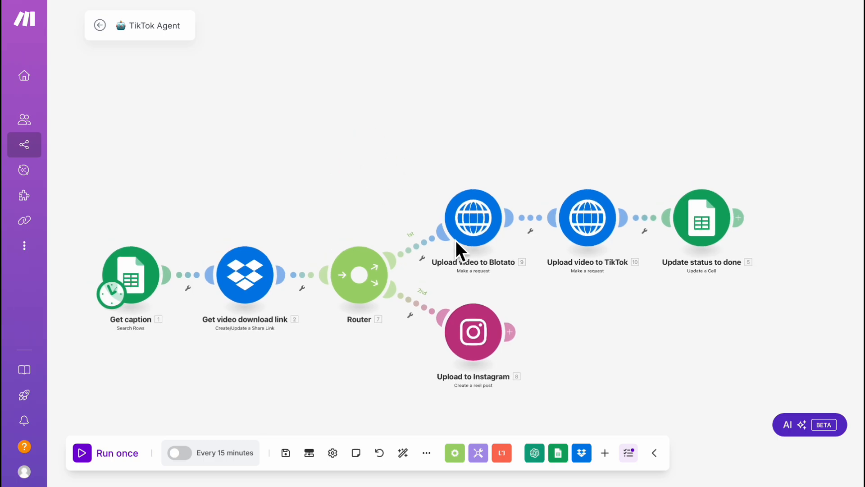
drag(439, 149, 471, 138)
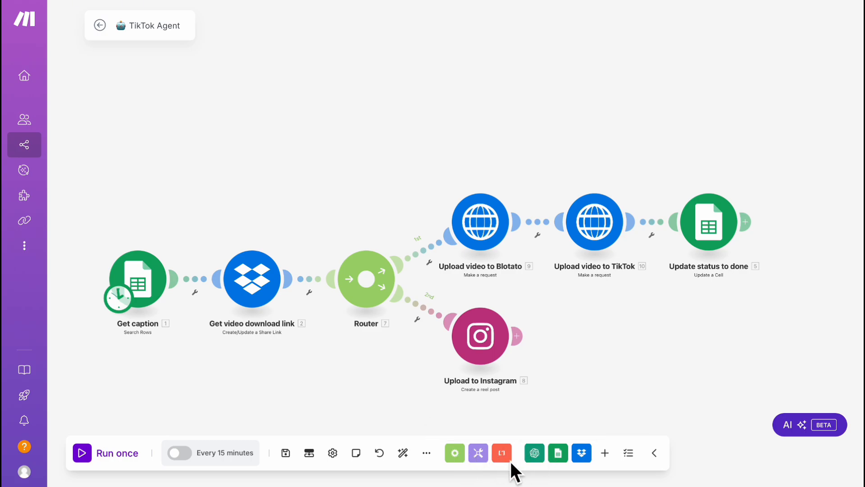
Browse the built-in Flow Control, Tools and Text parser modules available for the scenario
click(455, 453)
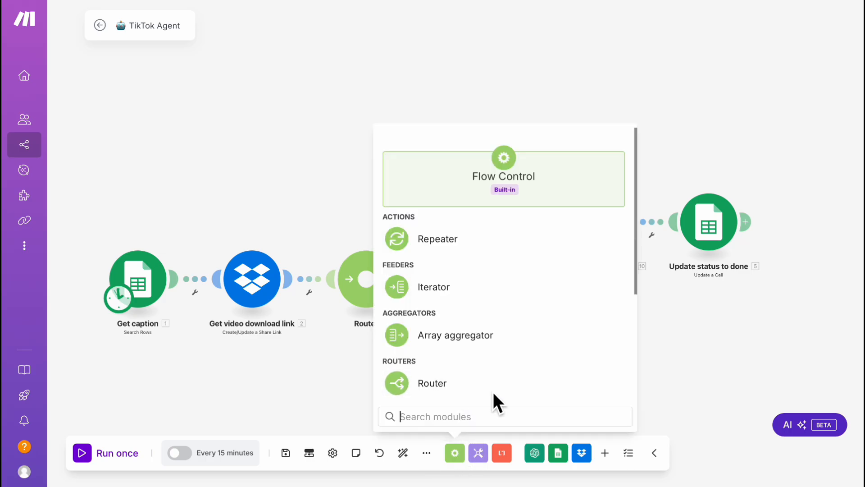
scroll(483, 363, down, 4)
scroll(483, 363, up, 2)
scroll(429, 352, up, 2)
click(479, 453)
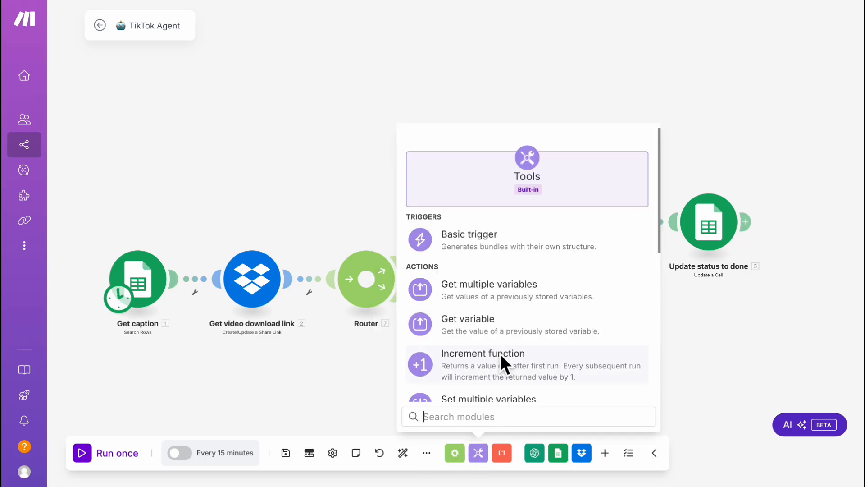
scroll(500, 353, down, 1)
click(502, 453)
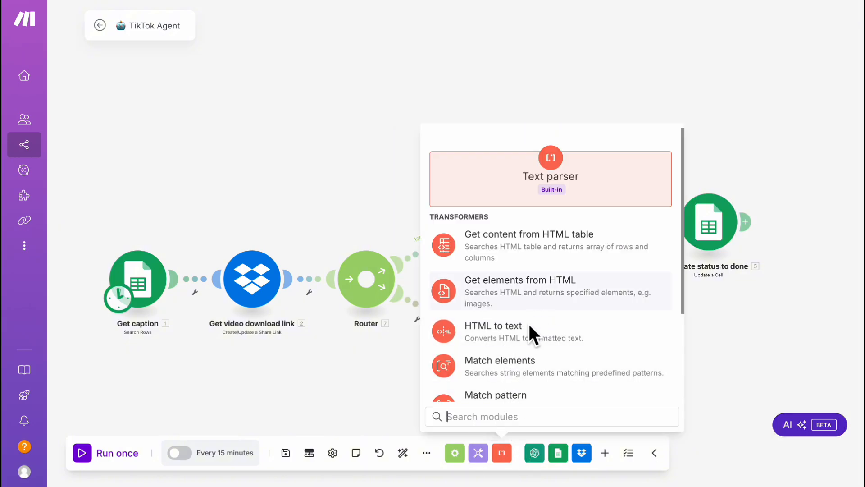
scroll(502, 357, down, 3)
click(502, 453)
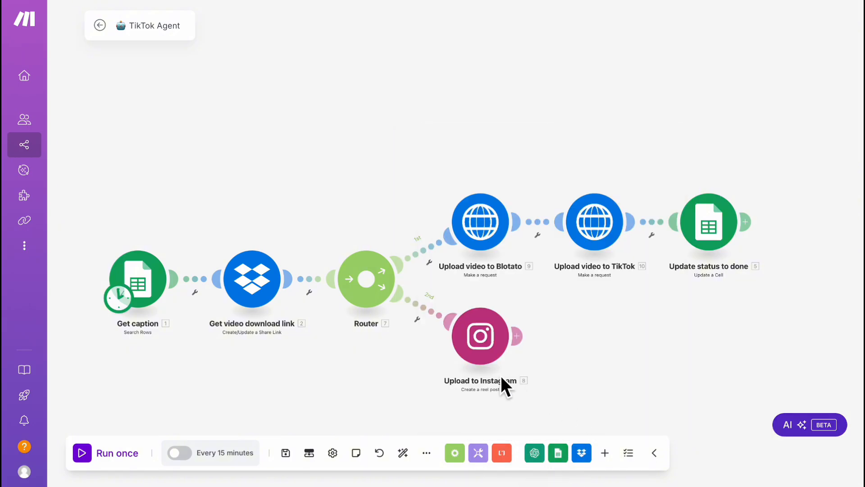
drag(619, 321, 567, 312)
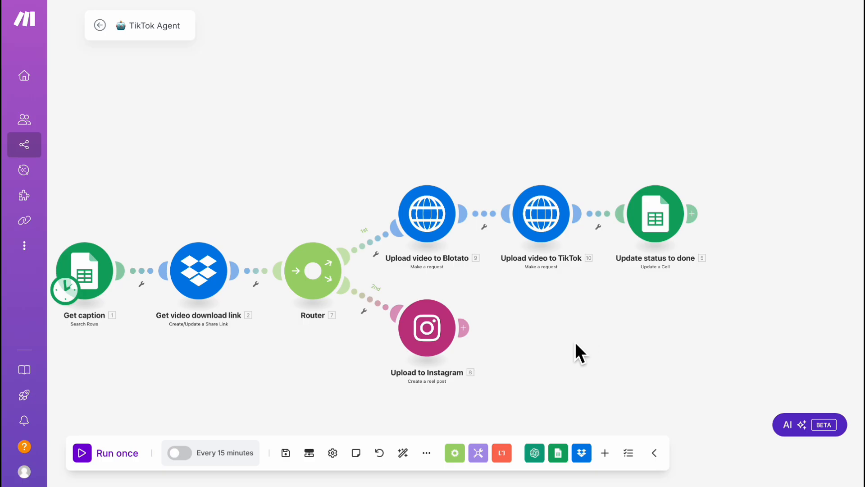
Look through the modules offered by the scenario's OpenAI, Google Sheets and Dropbox app shortcuts
click(543, 457)
scroll(546, 351, down, 10)
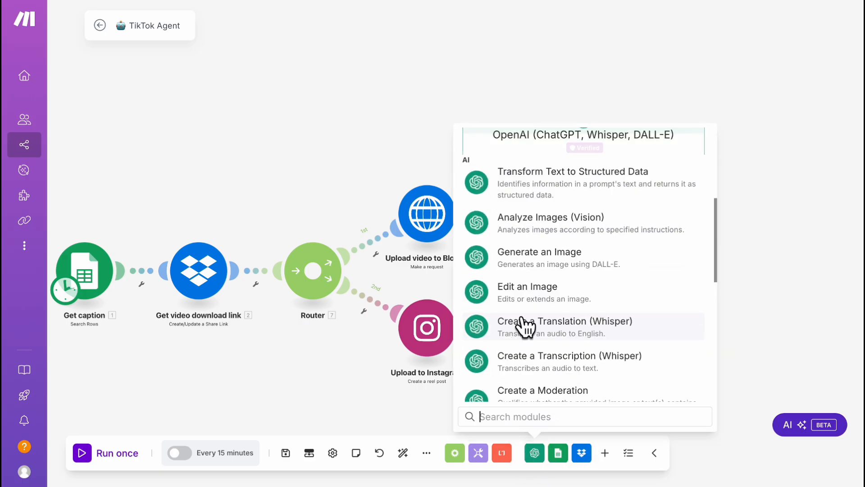
click(558, 453)
scroll(588, 353, down, 10)
click(588, 457)
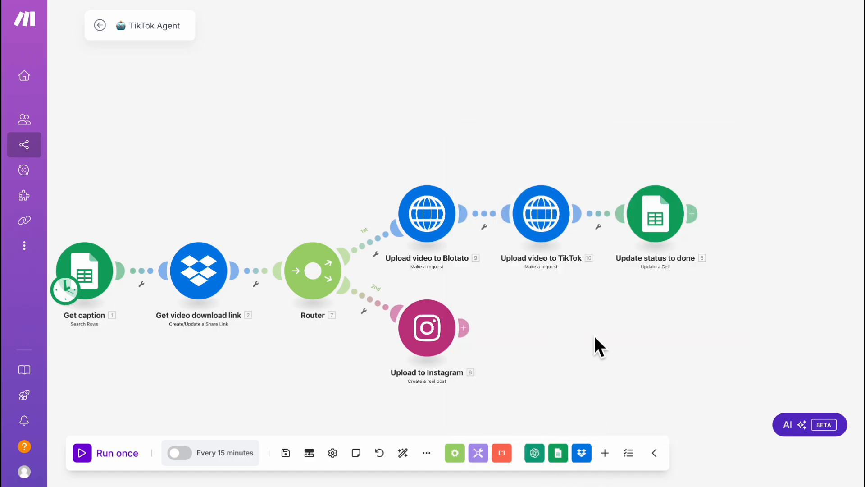
drag(606, 330, 536, 332)
right_click(507, 340)
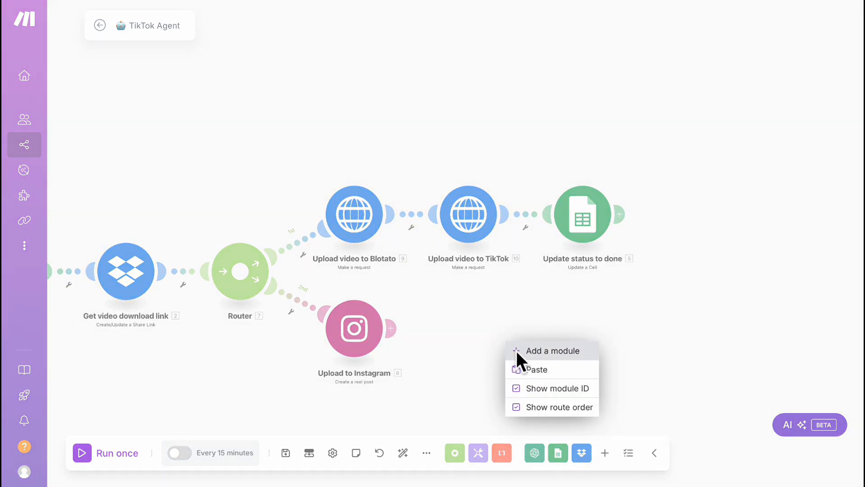
click(534, 348)
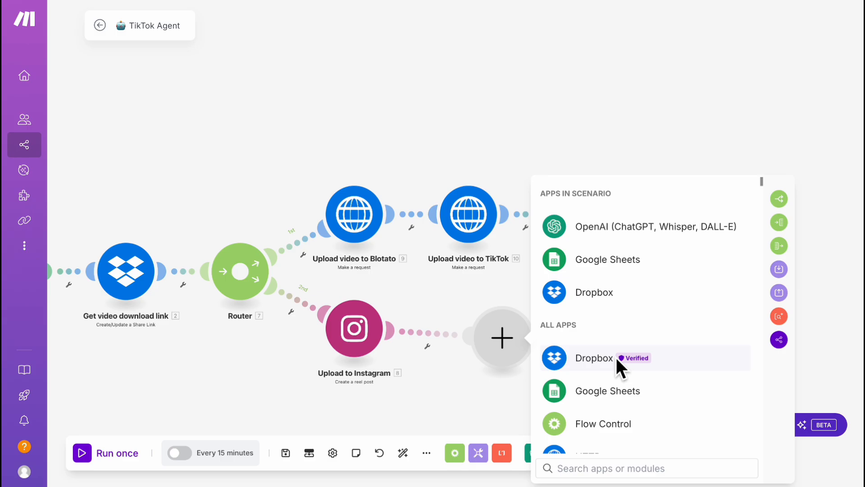
key(Escape)
click(634, 452)
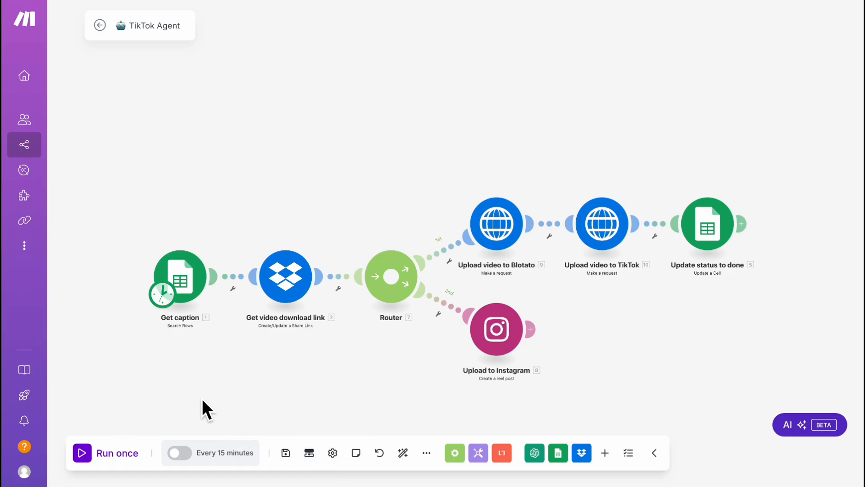
Run the TikTok Agent scenario once
drag(257, 378, 237, 392)
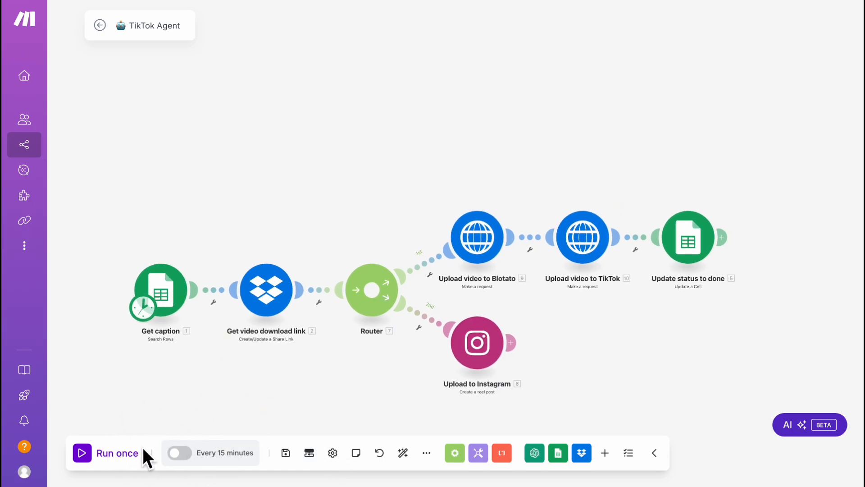
drag(277, 371, 259, 346)
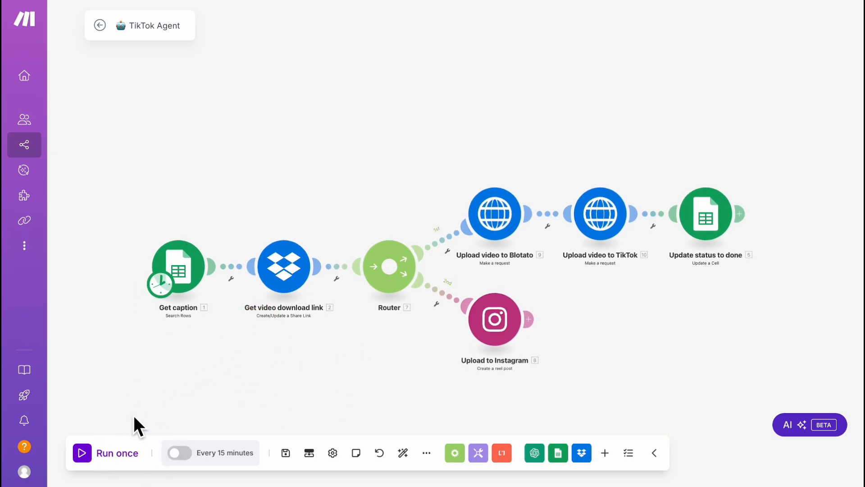
click(115, 452)
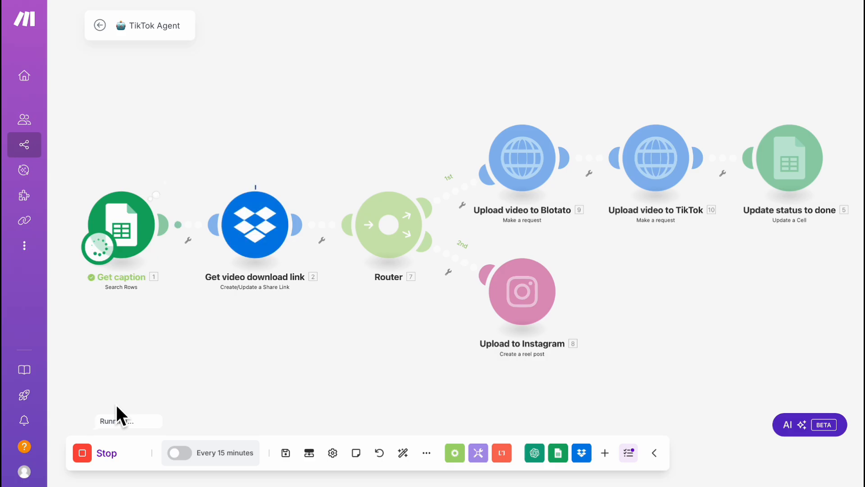
drag(383, 191, 400, 200)
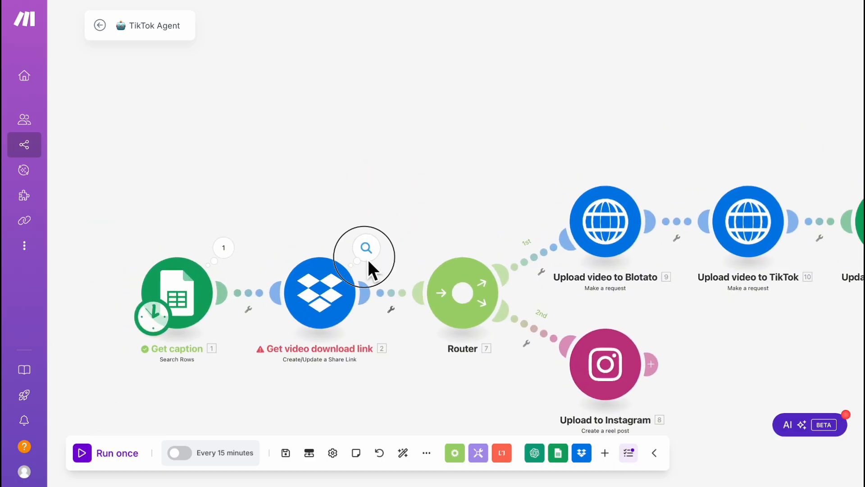
Inspect the run error of the "Get video download link" Dropbox module and check its file path settings
click(368, 258)
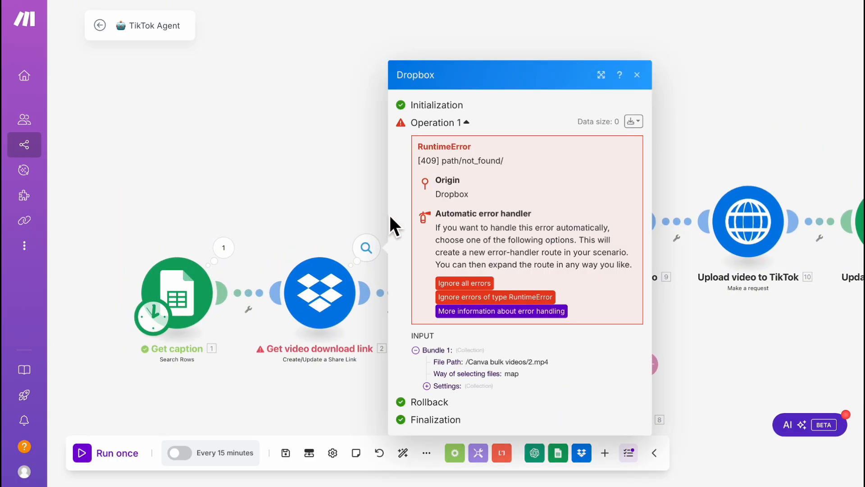
click(341, 292)
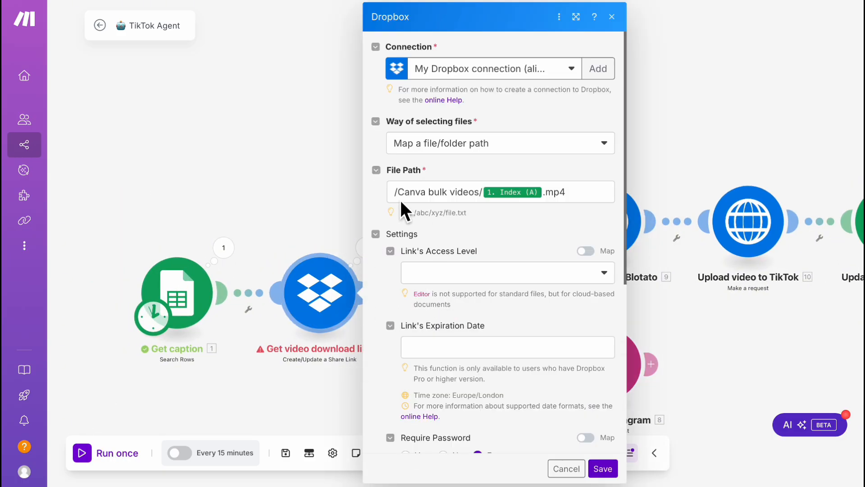
click(329, 237)
click(384, 232)
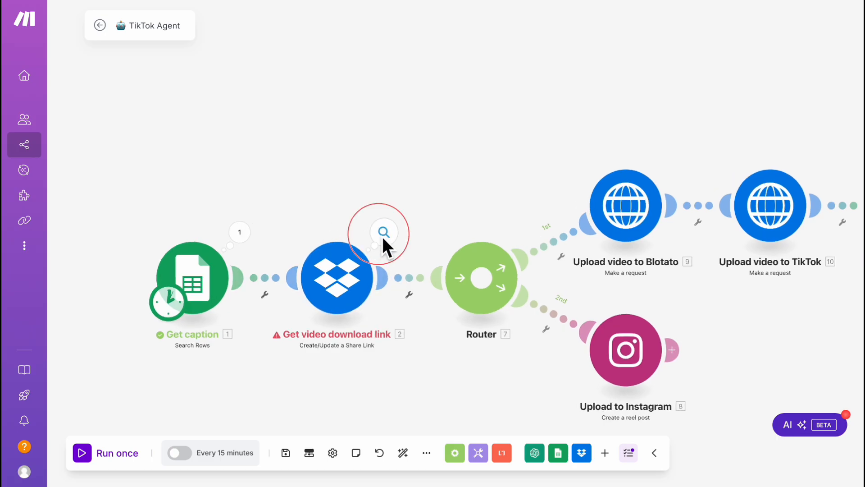
click(355, 181)
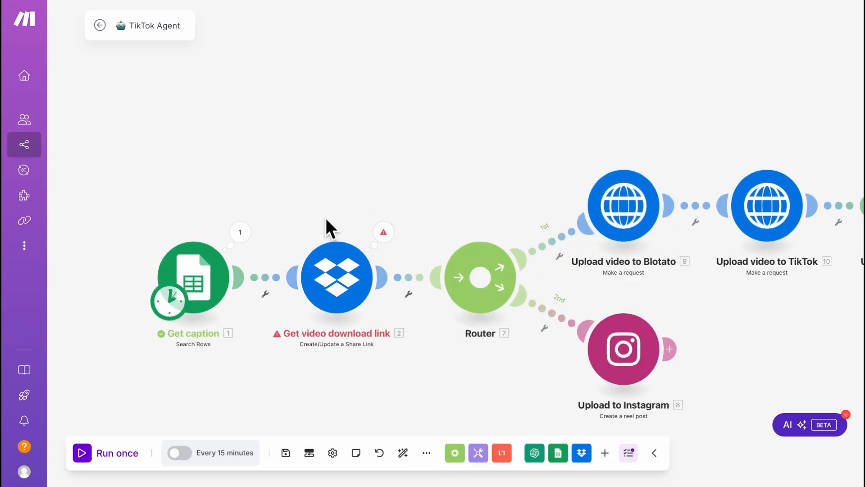
Open the schedule settings from the "Get caption" trigger and set the scenario to run every day
scroll(326, 215, down, 3)
scroll(336, 213, up, 4)
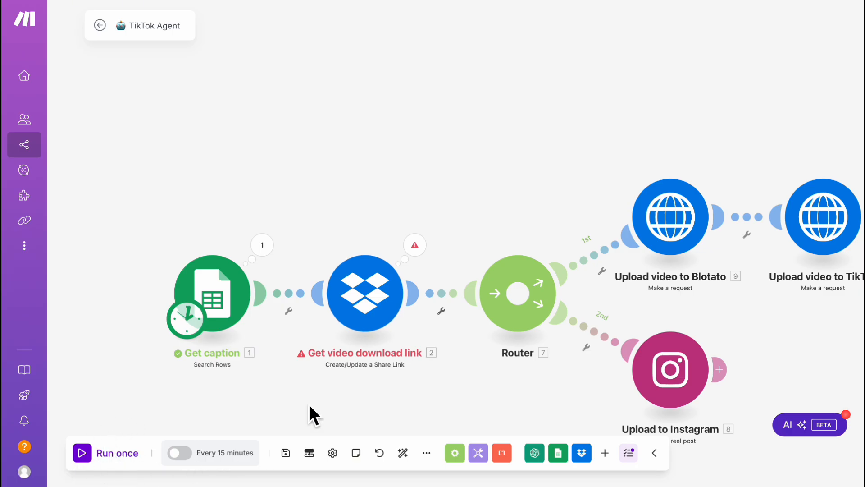
scroll(289, 399, down, 2)
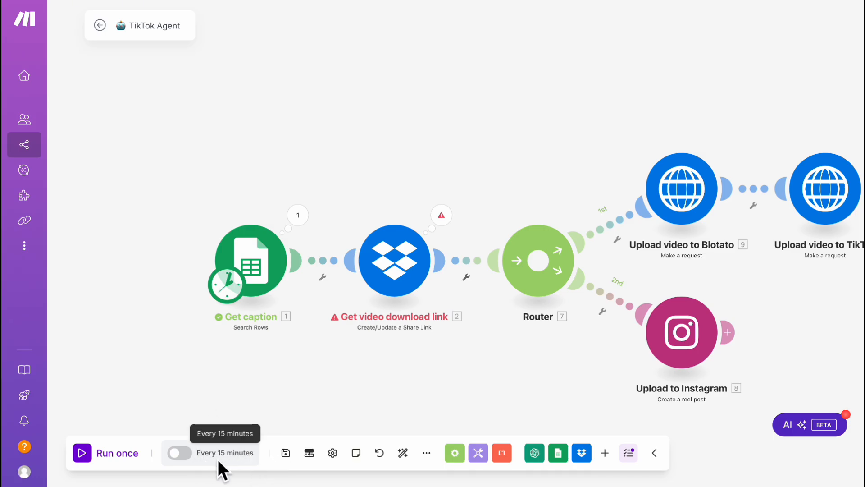
click(235, 455)
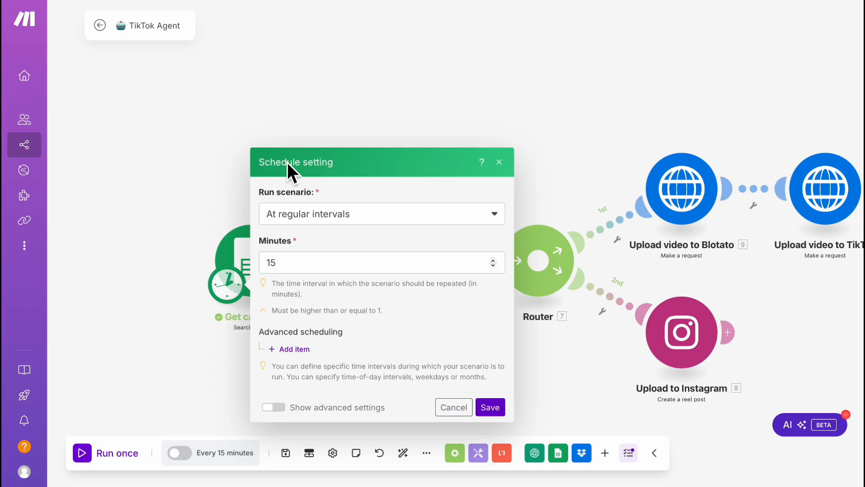
click(319, 109)
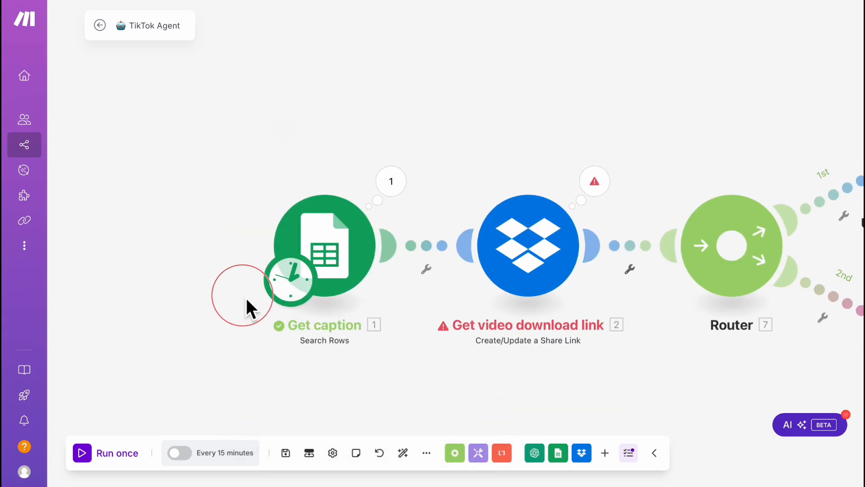
drag(246, 298, 266, 297)
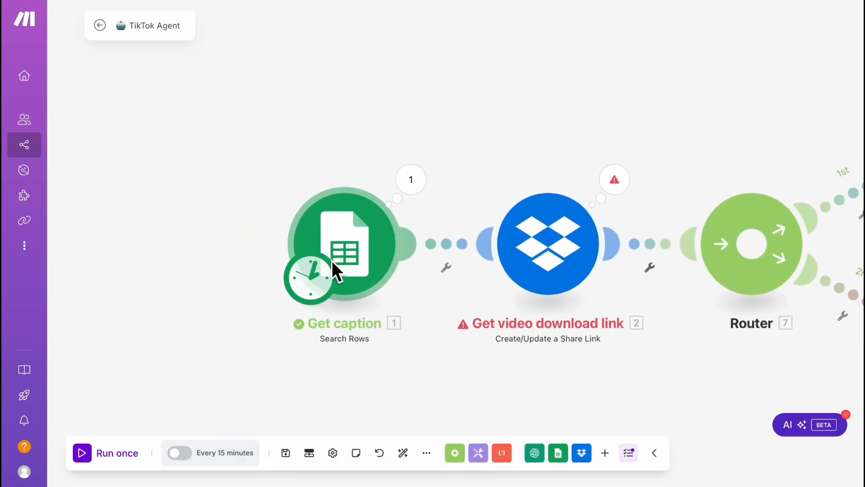
click(311, 281)
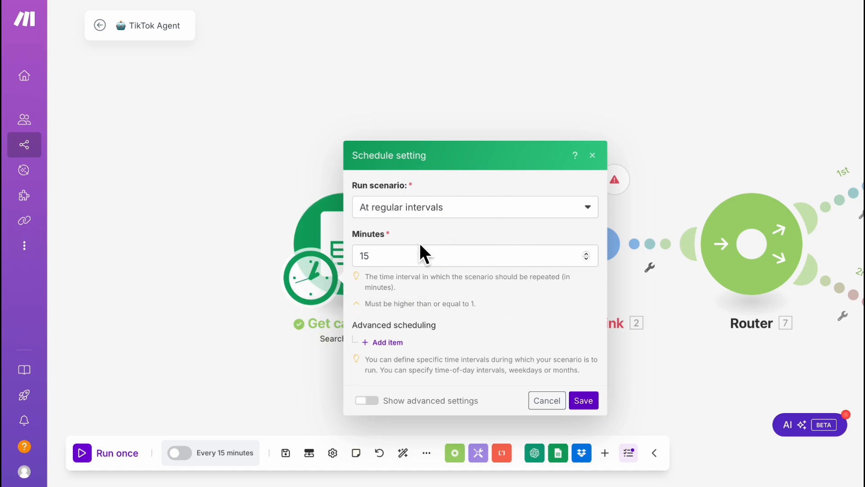
click(467, 215)
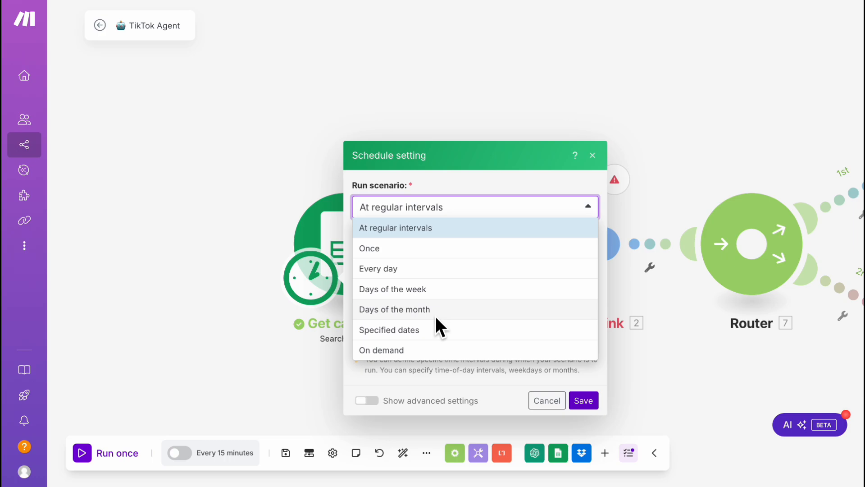
click(434, 272)
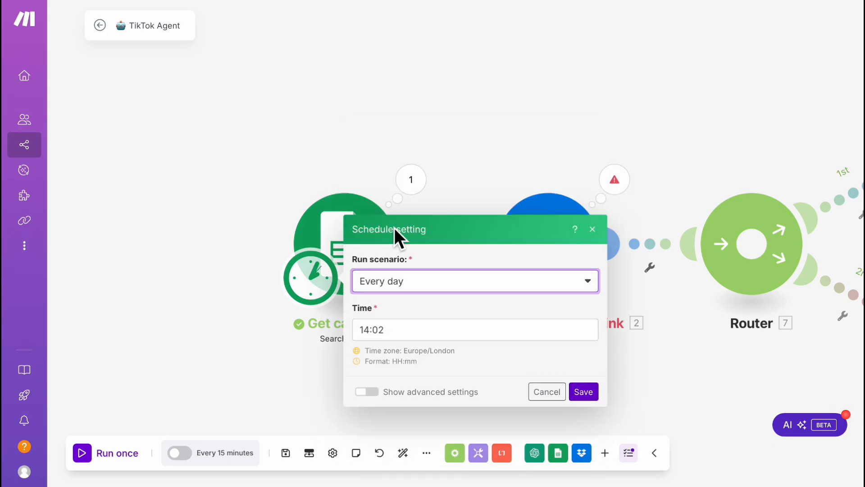
Set the daily run time to 18:00 and save the schedule so that it is switched on
click(370, 302)
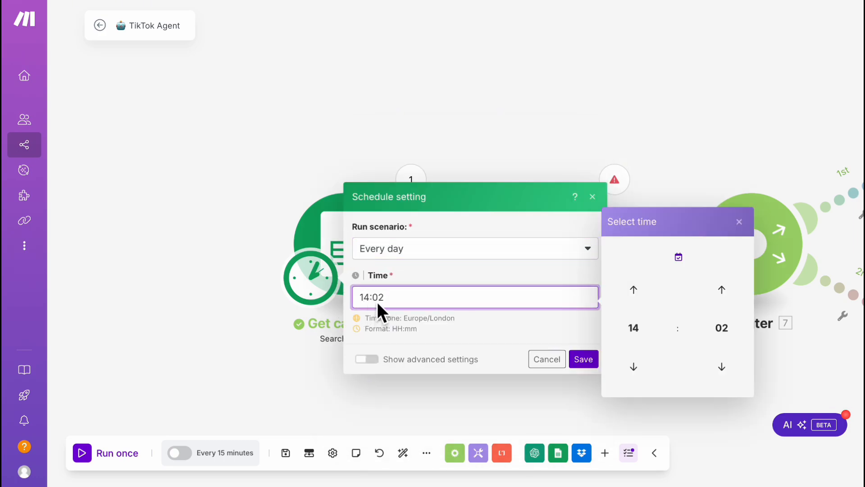
click(365, 300)
key(Right)
key(BackSpace)
key(BackSpace)
text(18)
key(End)
key(BackSpace)
text(0)
click(420, 277)
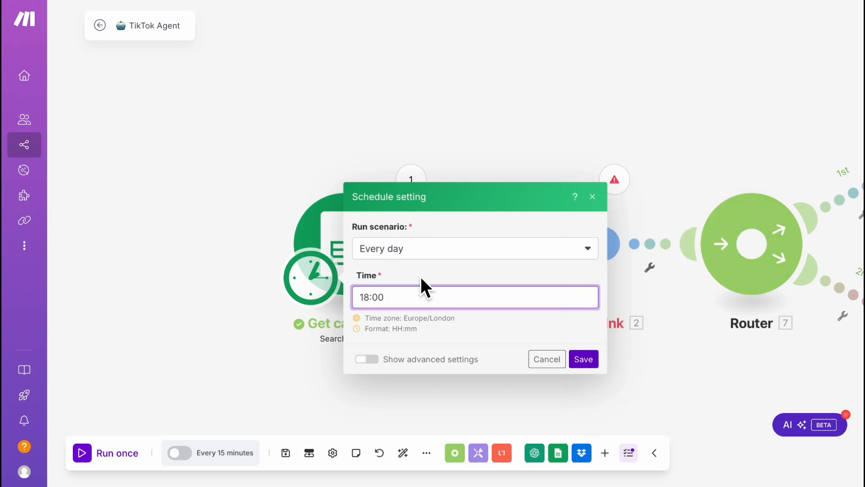
click(530, 332)
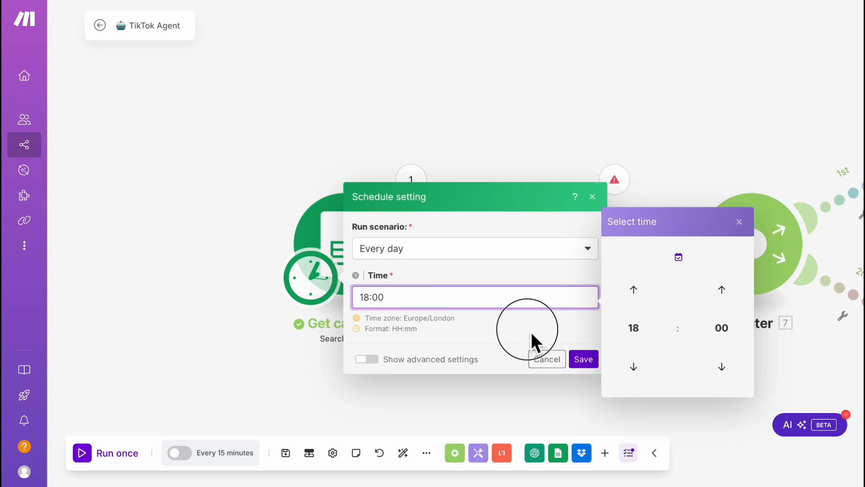
click(582, 361)
click(559, 313)
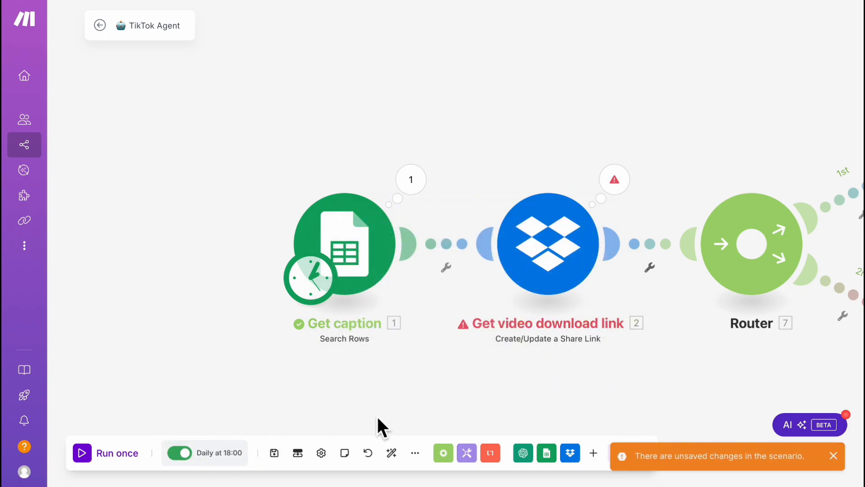
Review the run frequency options in the schedule settings of the "Get caption" trigger
click(342, 265)
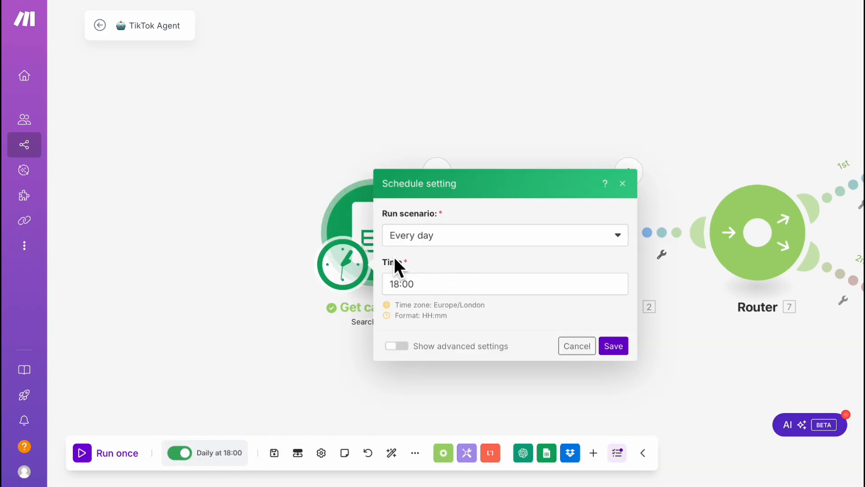
click(427, 243)
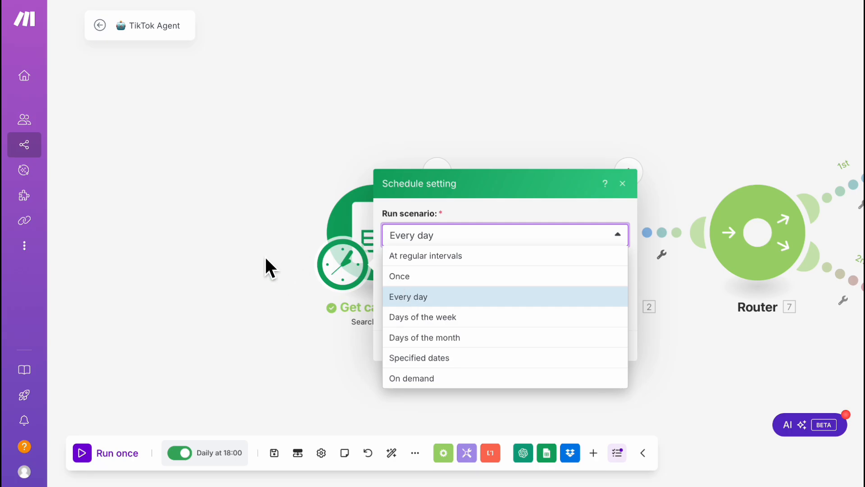
click(249, 261)
scroll(373, 300, down, 4)
drag(415, 344, 374, 334)
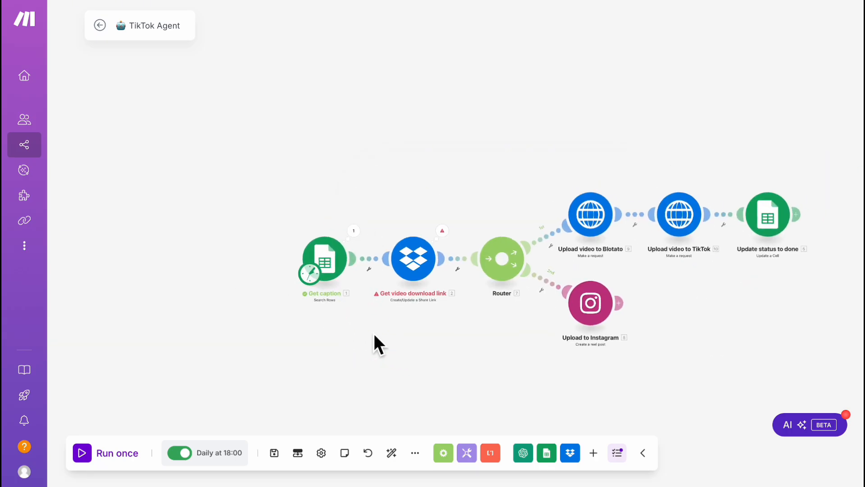
scroll(374, 333, up, 1)
drag(467, 328, 458, 335)
scroll(494, 330, right, 3)
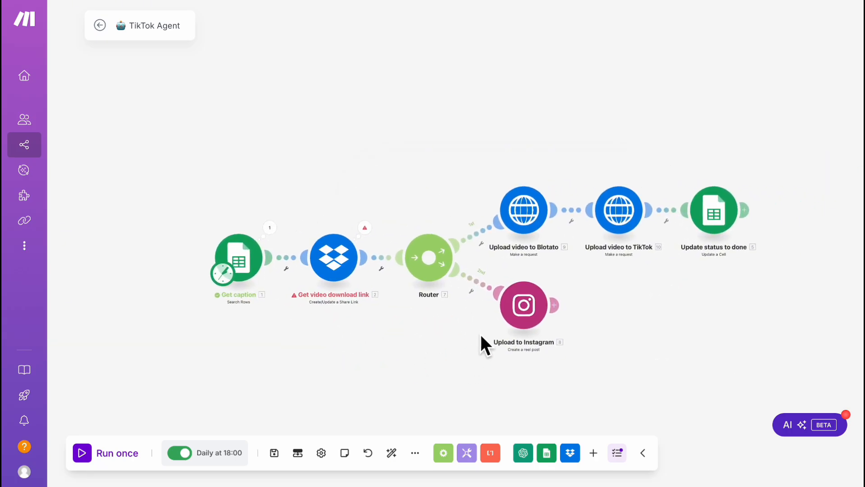
scroll(409, 352, left, 5)
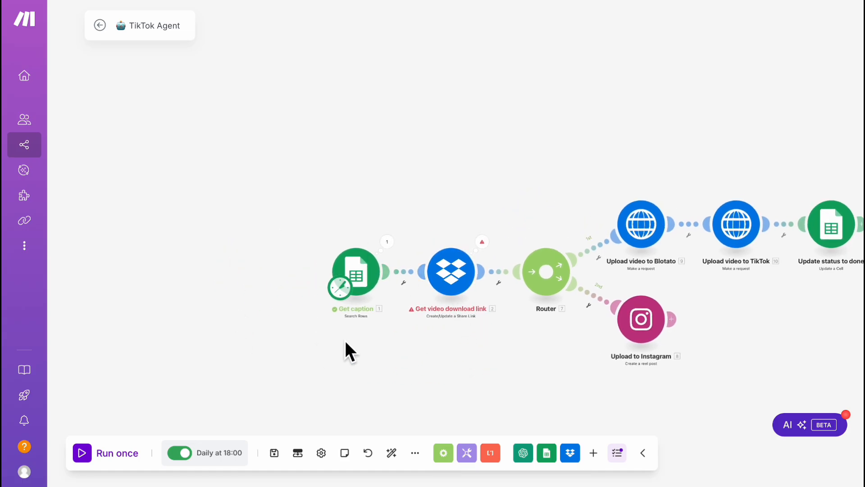
Add a separate Telegram Bot "Watch Updates" module on the empty canvas before "Get caption"
scroll(360, 356, left, 4)
scroll(324, 323, up, 5)
drag(324, 326, 318, 356)
scroll(318, 357, down, 5)
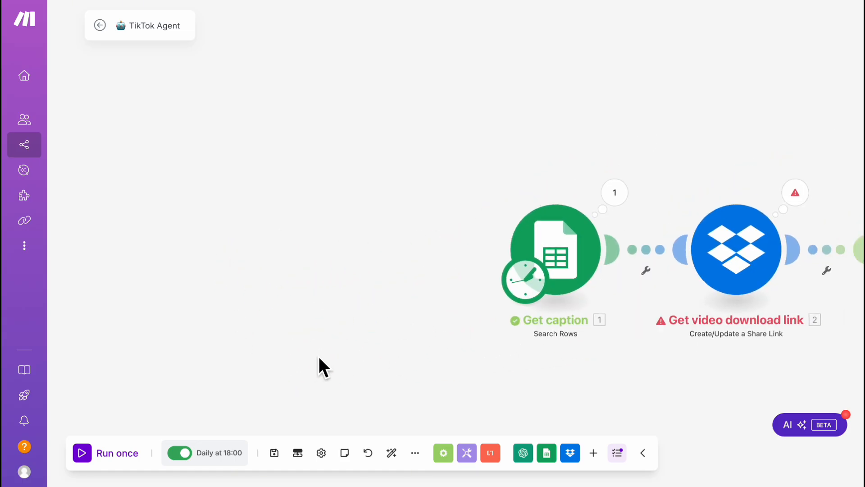
scroll(311, 343, up, 2)
right_click(303, 315)
click(334, 324)
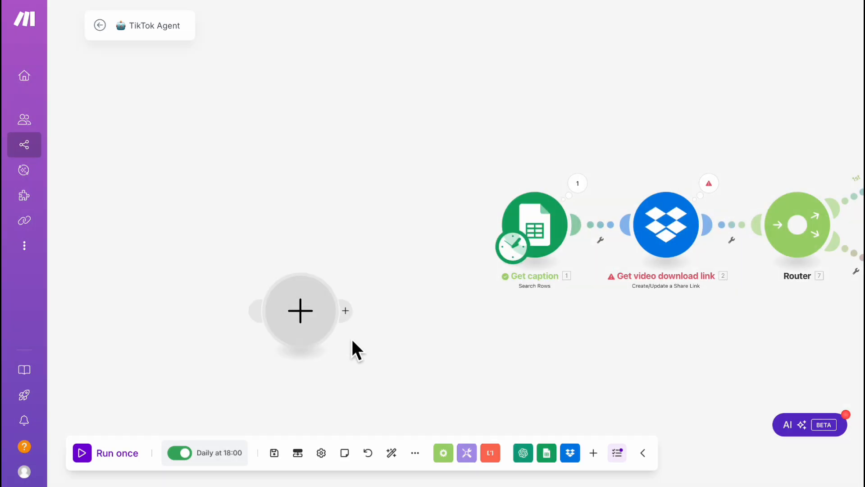
click(322, 331)
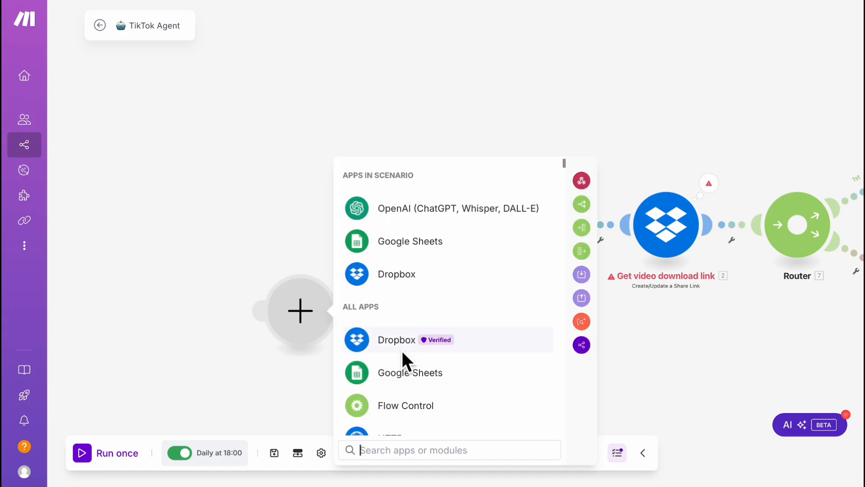
text(tele)
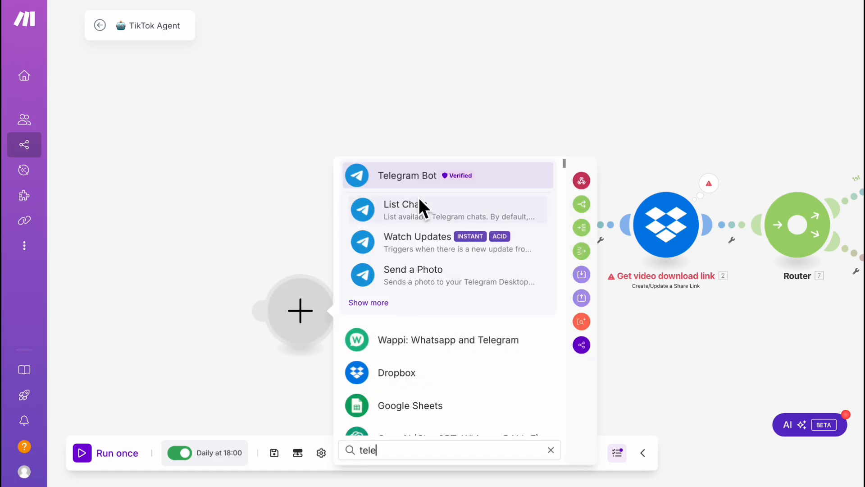
click(417, 178)
scroll(401, 307, down, 20)
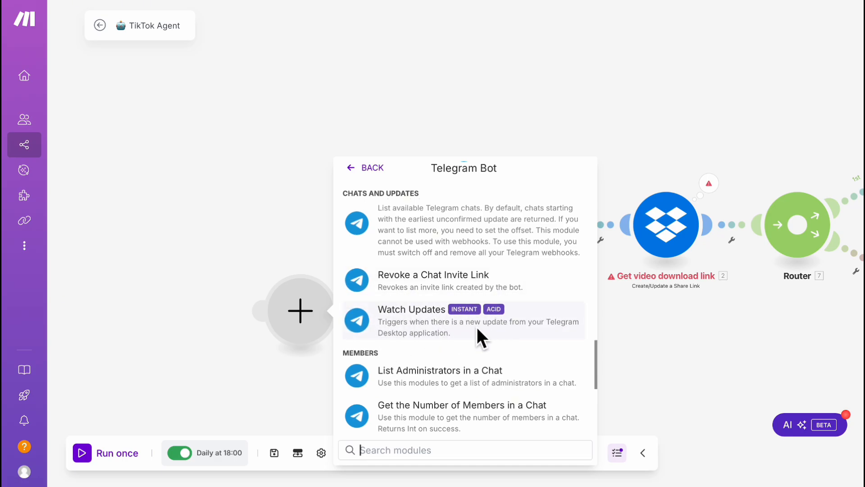
click(507, 320)
Move the scenario's start trigger from "Get caption" onto the Telegram Bot module
drag(678, 181, 415, 258)
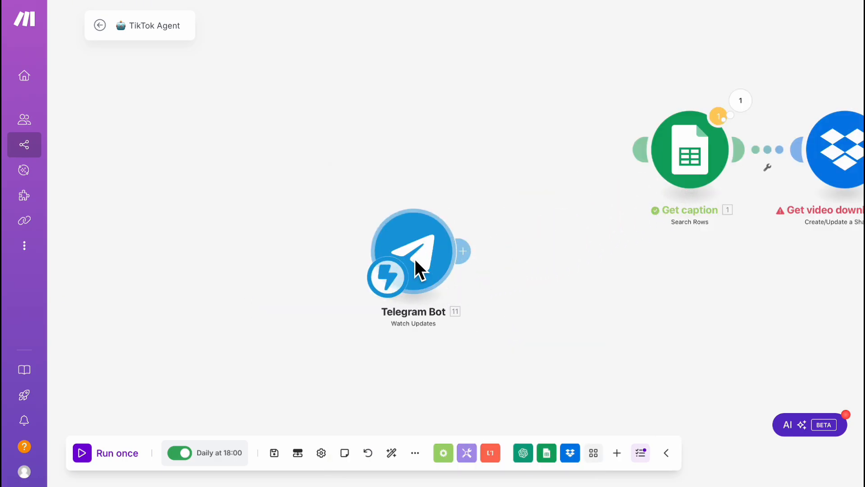
drag(569, 172, 553, 182)
scroll(377, 282, up, 3)
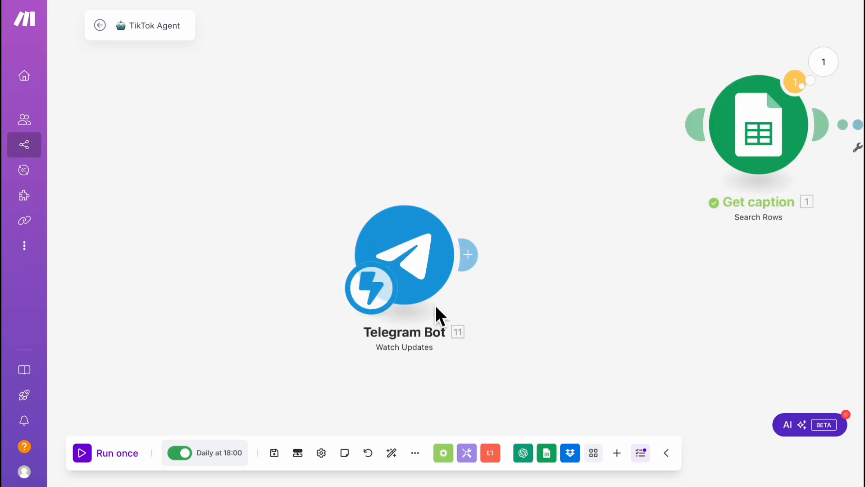
drag(256, 293, 302, 281)
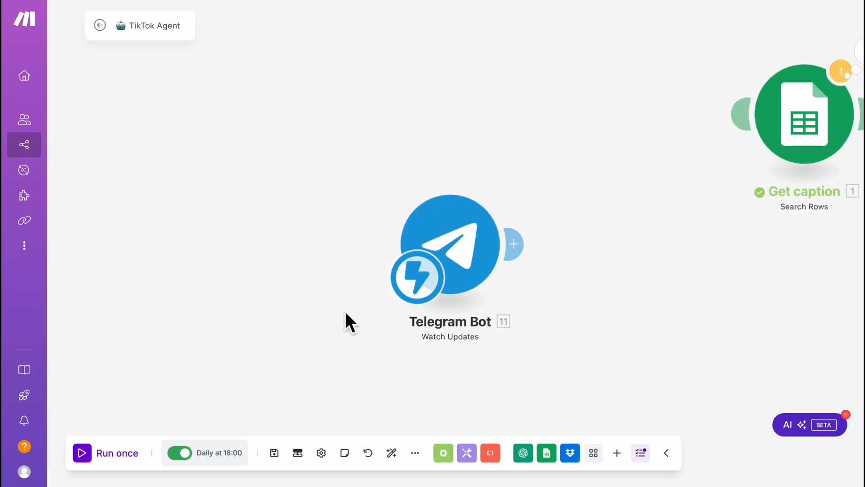
drag(346, 313, 302, 289)
Save the Telegram Bot trigger's schedule with the Immediately option and switch the scenario's scheduling off
click(377, 254)
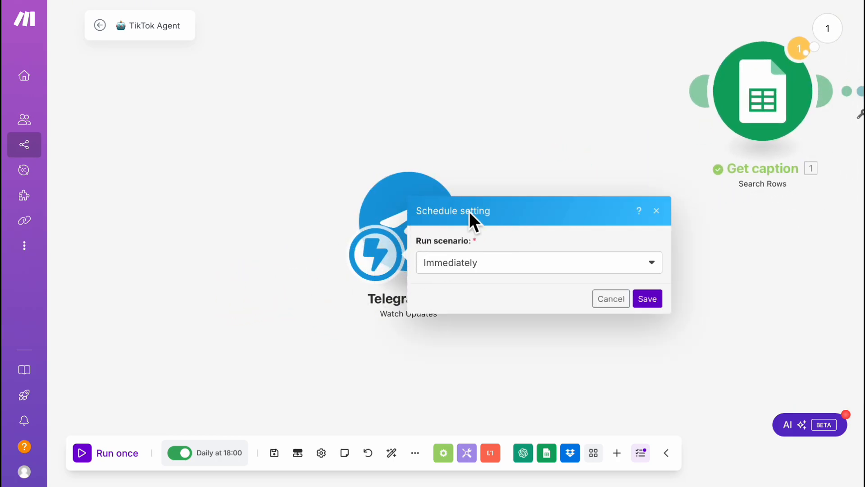
click(494, 270)
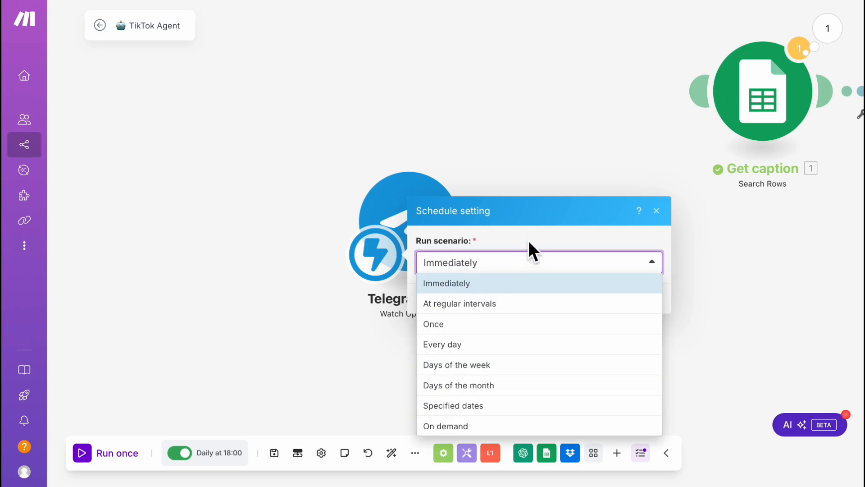
click(631, 263)
click(649, 299)
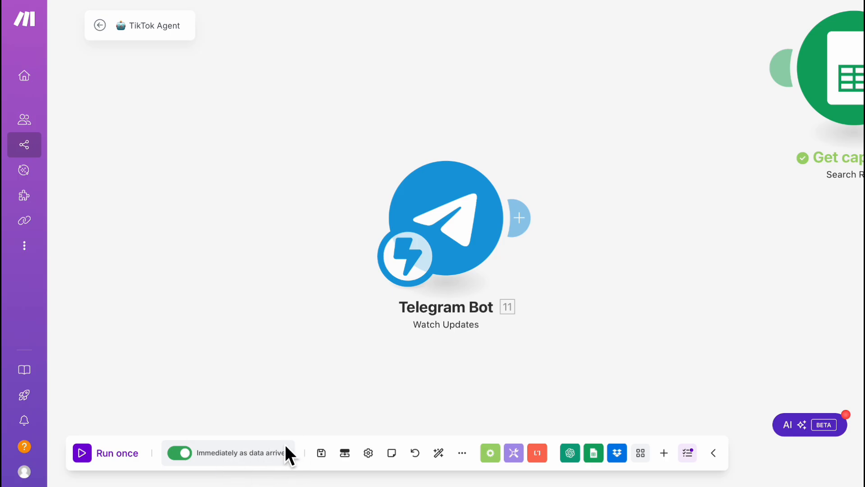
click(181, 453)
Clone the "Update status to done" module and place the copy right after the original
scroll(341, 285, down, 5)
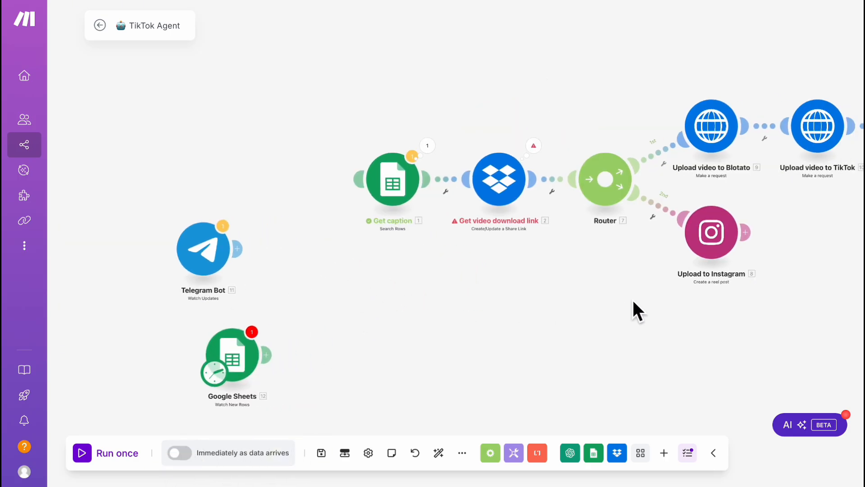
drag(849, 267, 607, 288)
drag(709, 239, 466, 295)
scroll(462, 287, up, 3)
drag(504, 263, 453, 353)
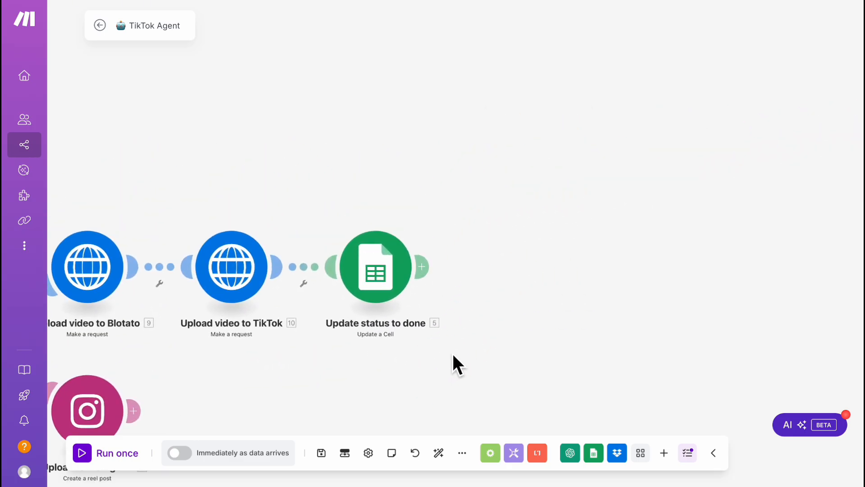
drag(380, 353, 404, 336)
scroll(414, 317, up, 5)
drag(522, 281, 475, 316)
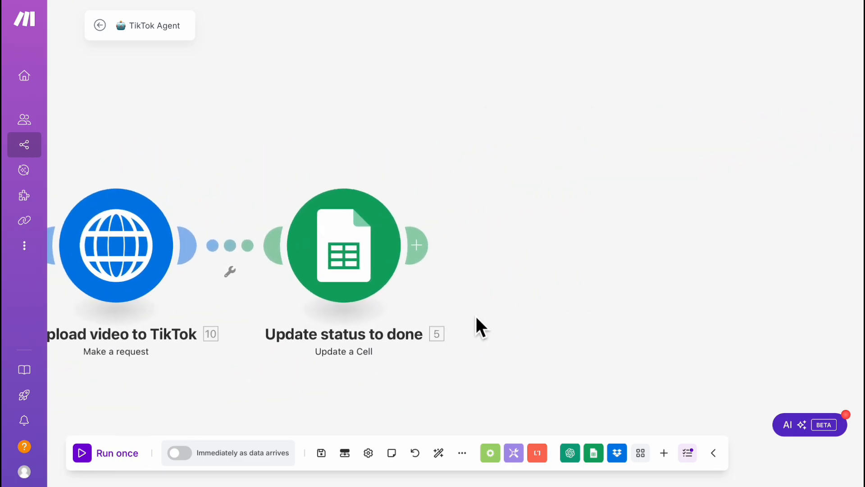
scroll(475, 315, down, 2)
right_click(385, 265)
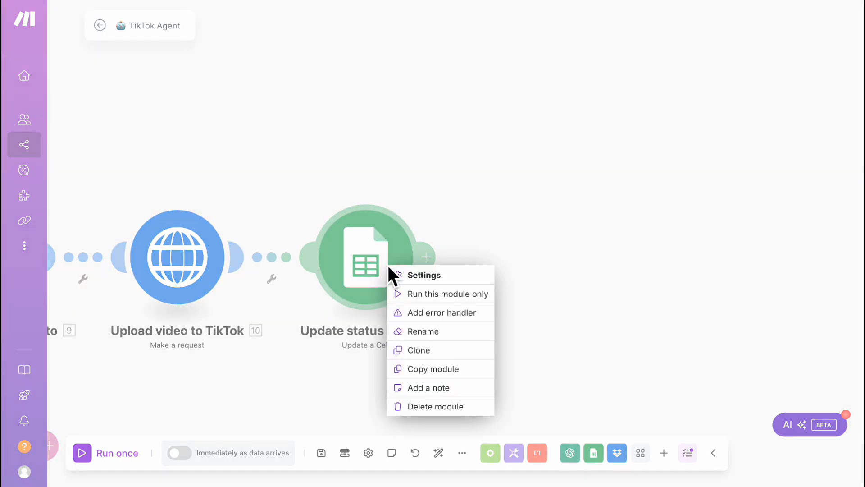
click(434, 354)
click(543, 263)
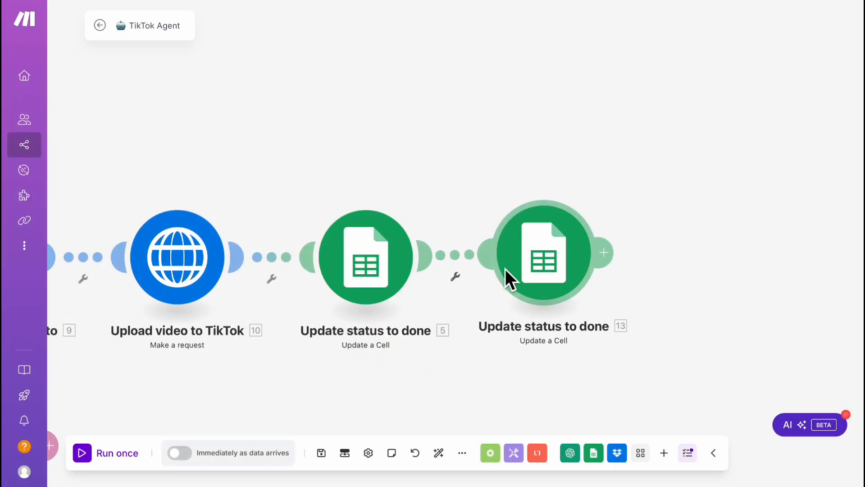
Check the settings of the cloned "Update status to done" module and delete the clone
click(520, 218)
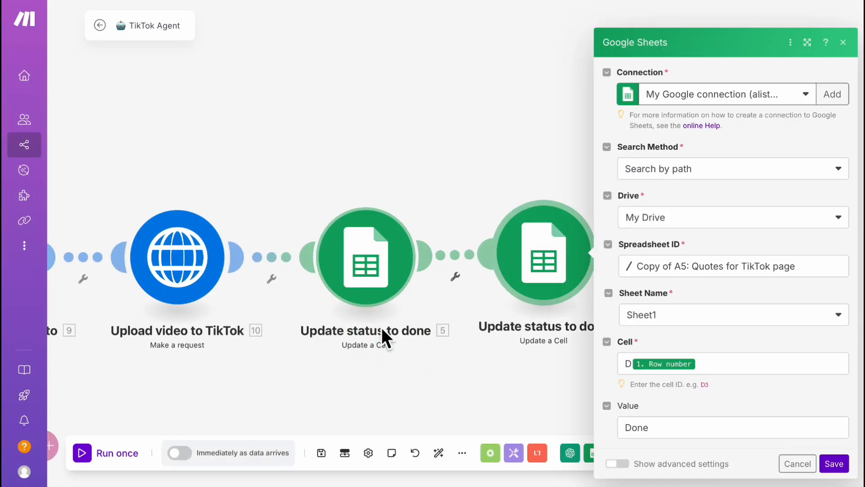
click(500, 141)
right_click(442, 254)
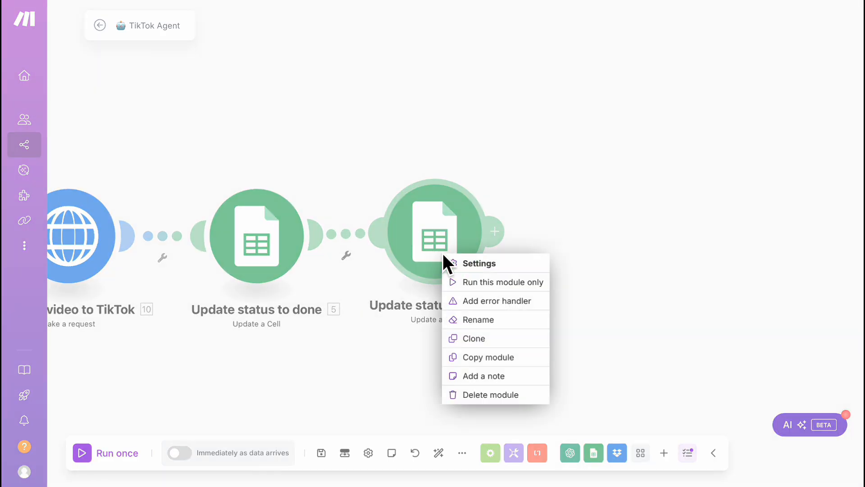
click(495, 396)
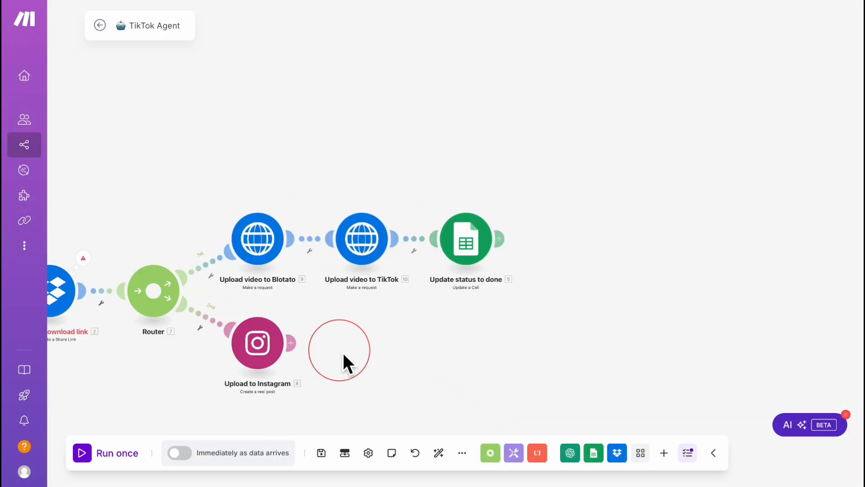
Select all modules after the Router, including the Blotato, TikTok, status update and Instagram ones, and delete them together
drag(343, 352, 454, 329)
scroll(454, 329, up, 3)
scroll(455, 329, down, 3)
scroll(454, 328, up, 2)
drag(662, 371, 251, 84)
drag(477, 257, 525, 292)
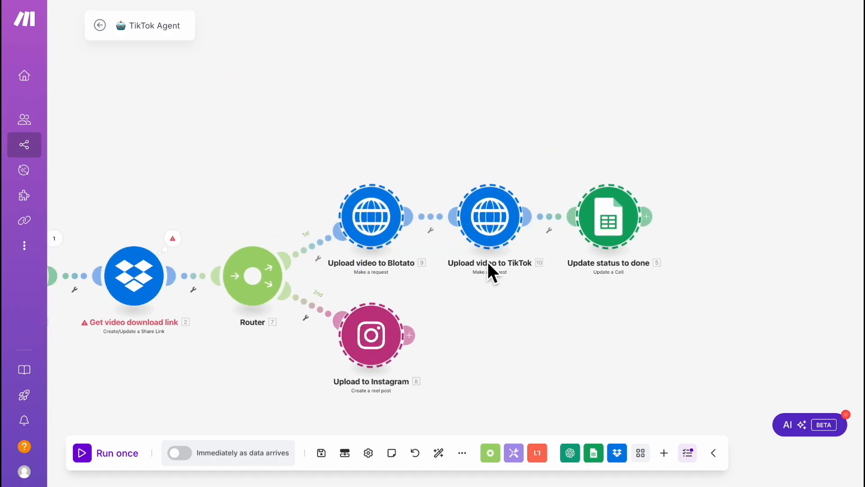
key(Delete)
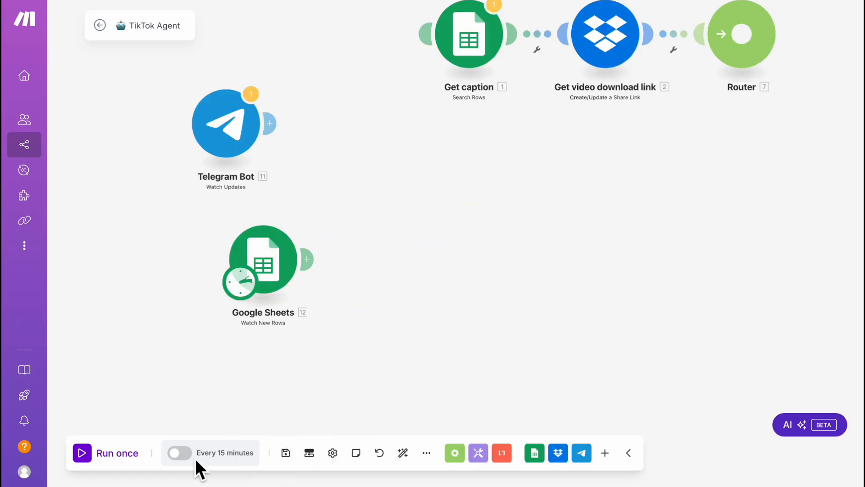
Leave the scenario editor with the changes saved and return to the list of all scenarios
click(180, 453)
click(99, 26)
click(518, 102)
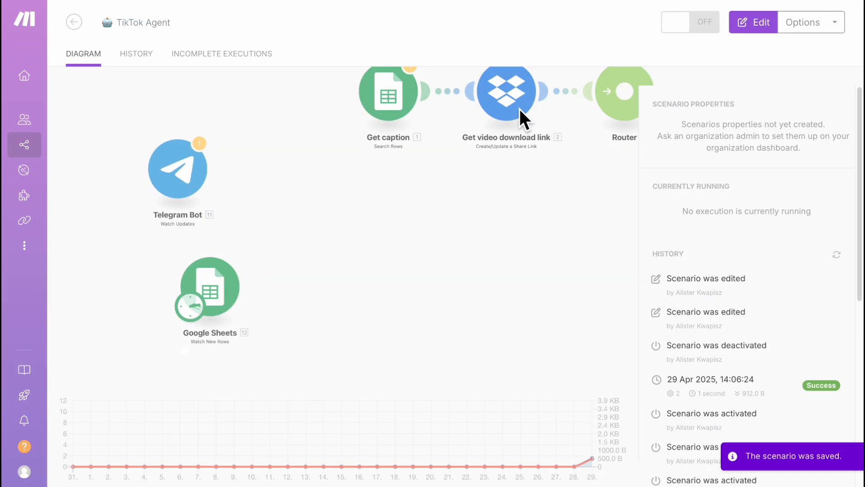
click(72, 25)
Switch the TikTok Agent scenario on in the scenario list and off again
scroll(568, 288, down, 10)
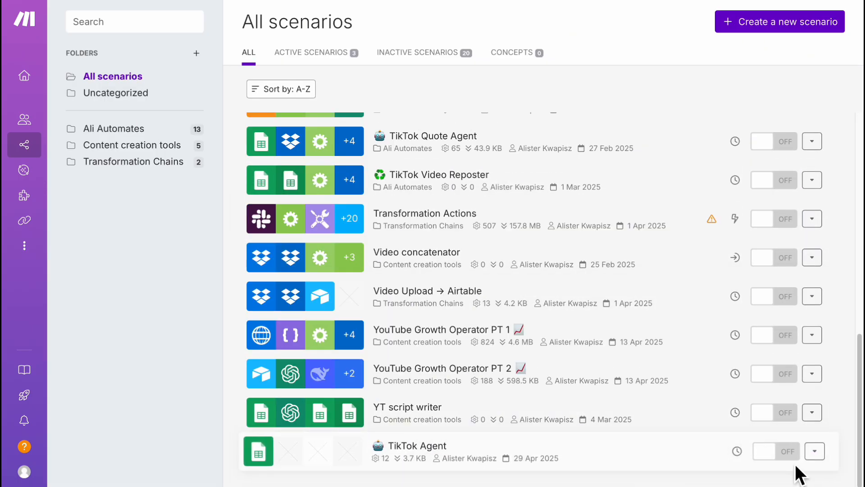
click(768, 453)
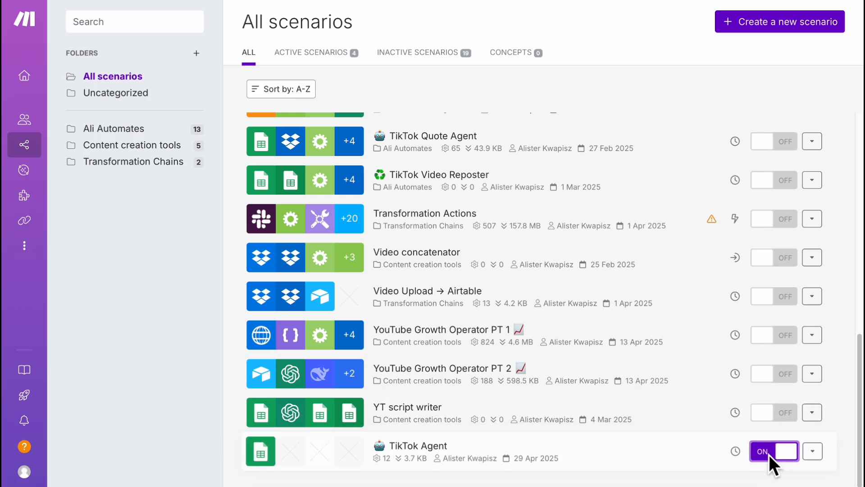
click(769, 459)
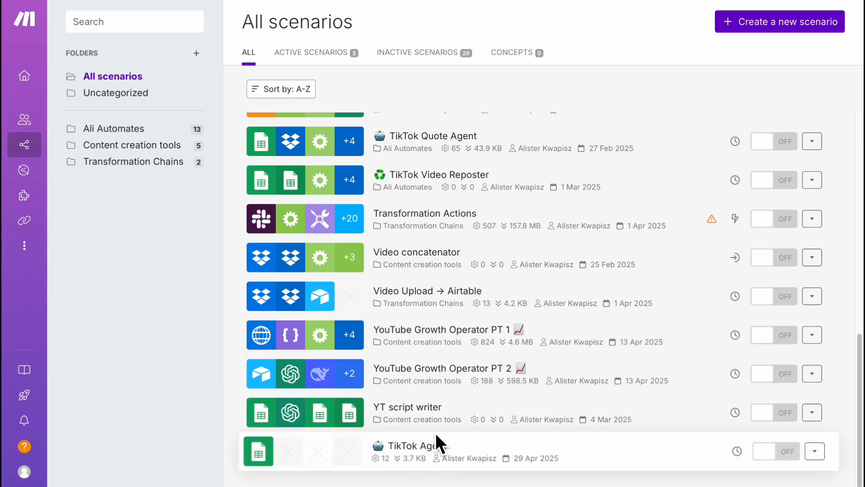
Open the TikTok Agent scenario and review its activity log, full history and incomplete executions
click(410, 456)
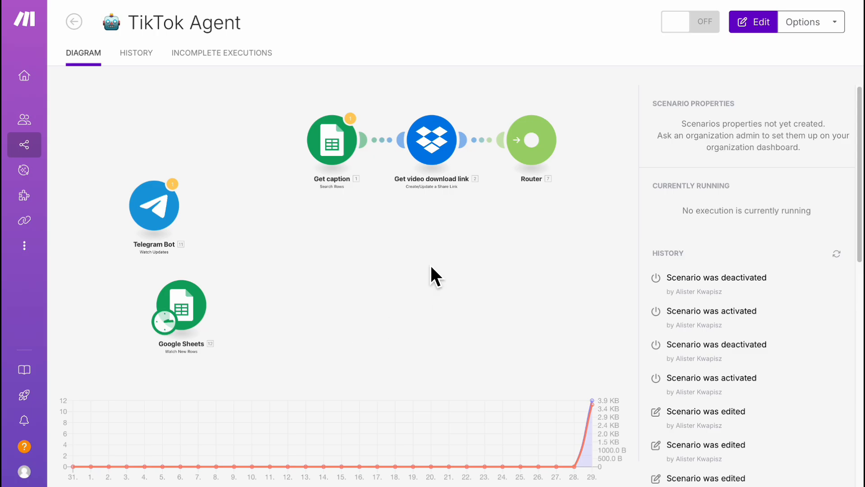
scroll(717, 336, down, 10)
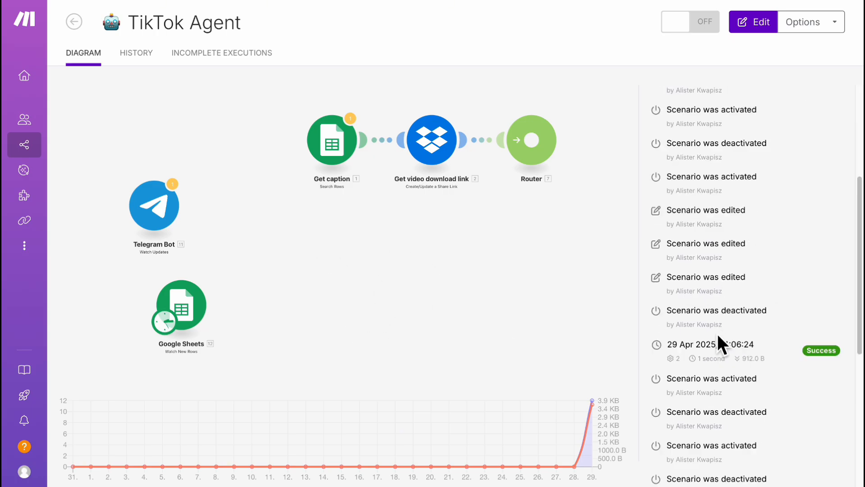
scroll(714, 331, up, 9)
scroll(714, 330, up, 1)
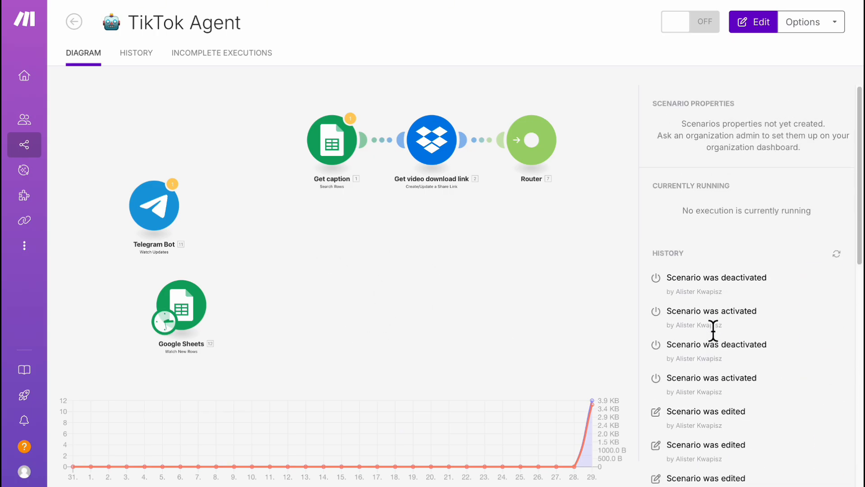
click(149, 56)
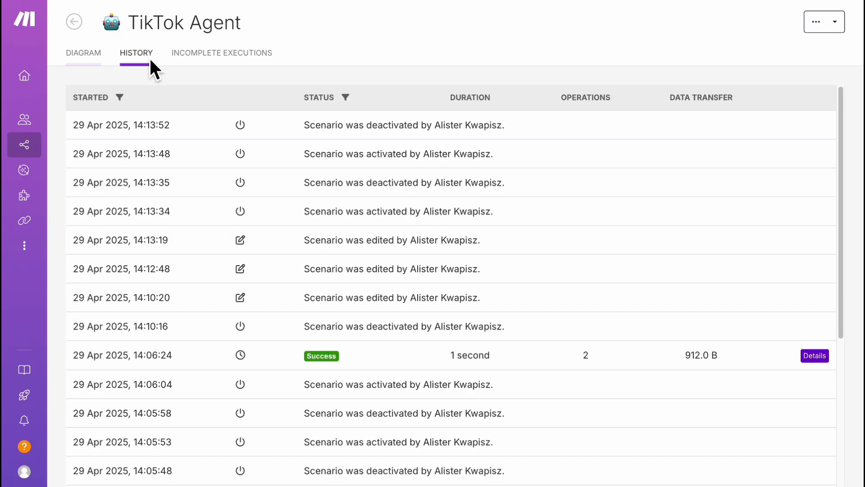
click(202, 56)
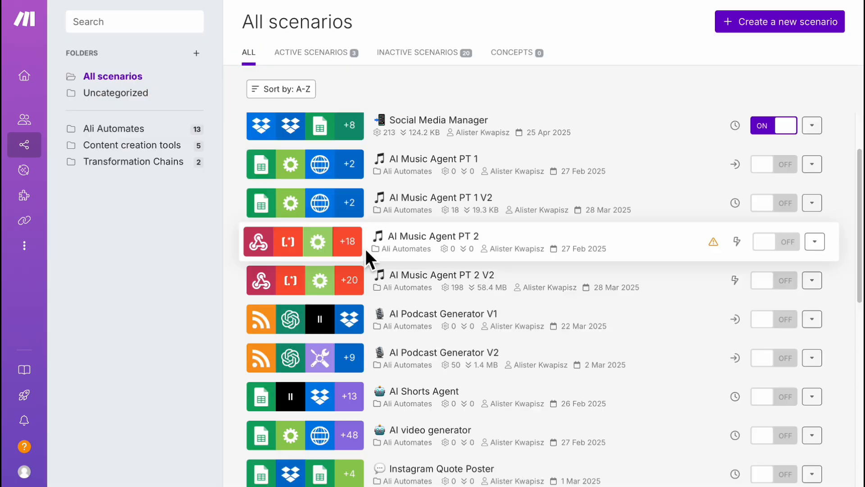
Open the Templates section and browse the public scenario templates
mouse_move(30, 161)
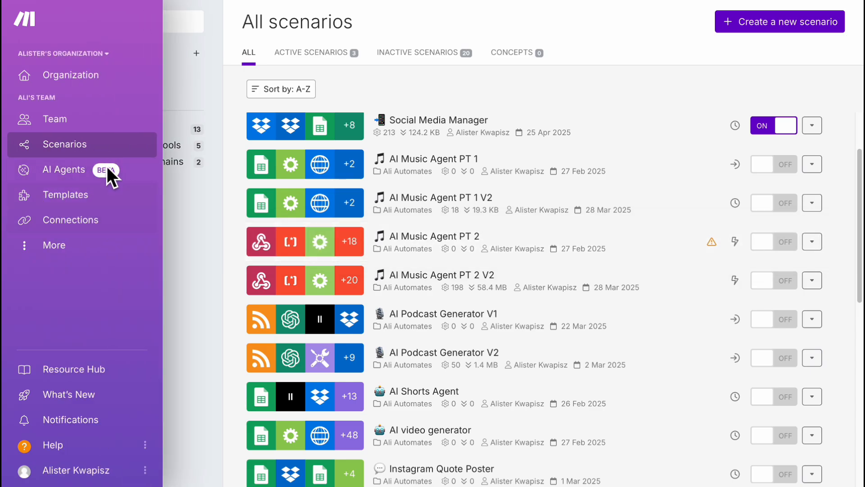
click(101, 205)
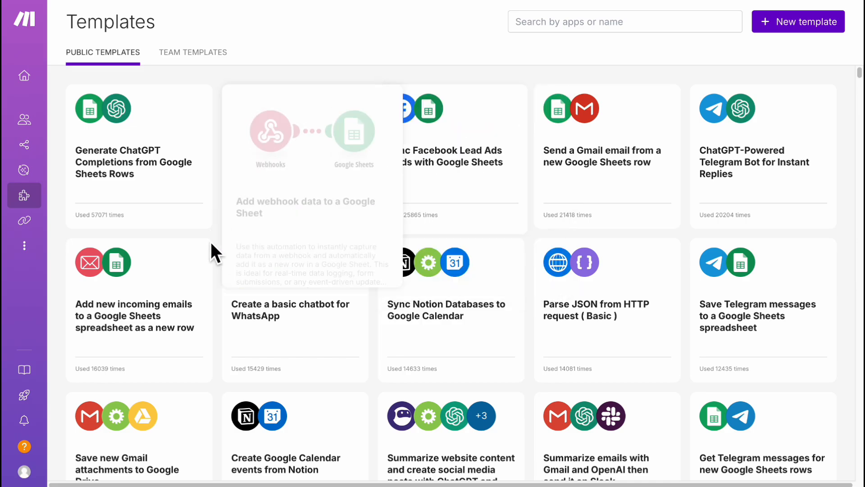
scroll(471, 318, down, 15)
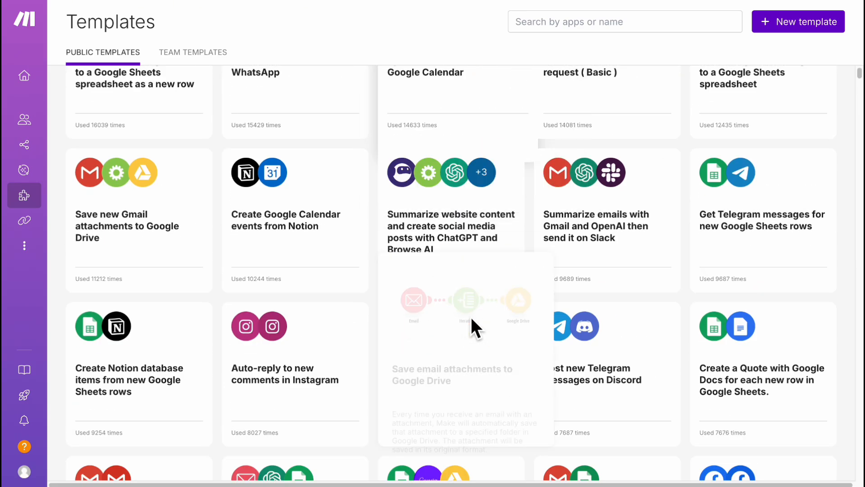
scroll(440, 312, up, 15)
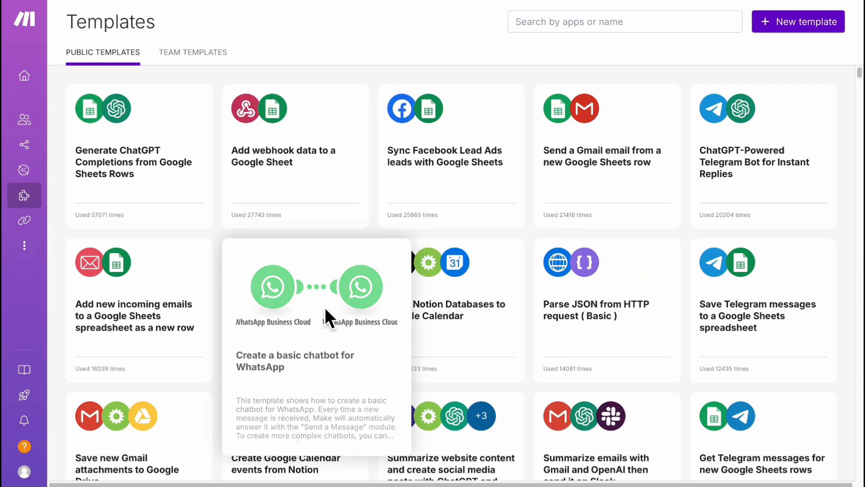
scroll(325, 307, down, 20)
Filter the public templates by the Google Sheets app and look through the matching templates
click(569, 22)
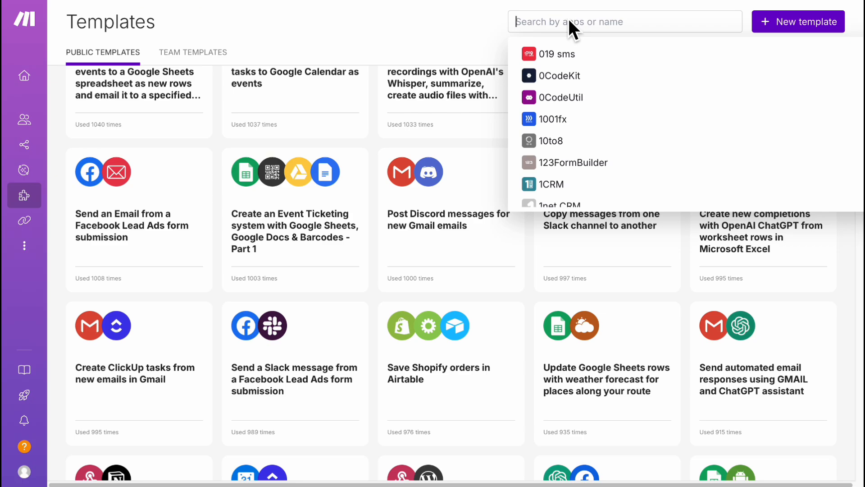
text(google sheets)
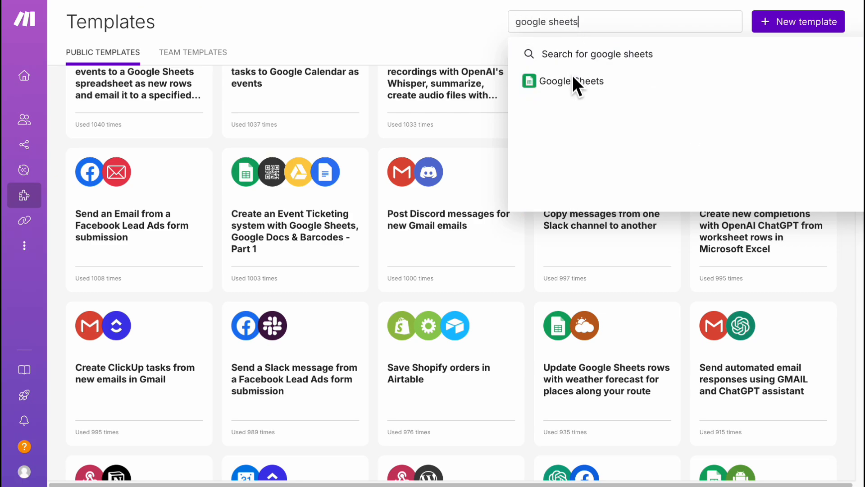
click(573, 77)
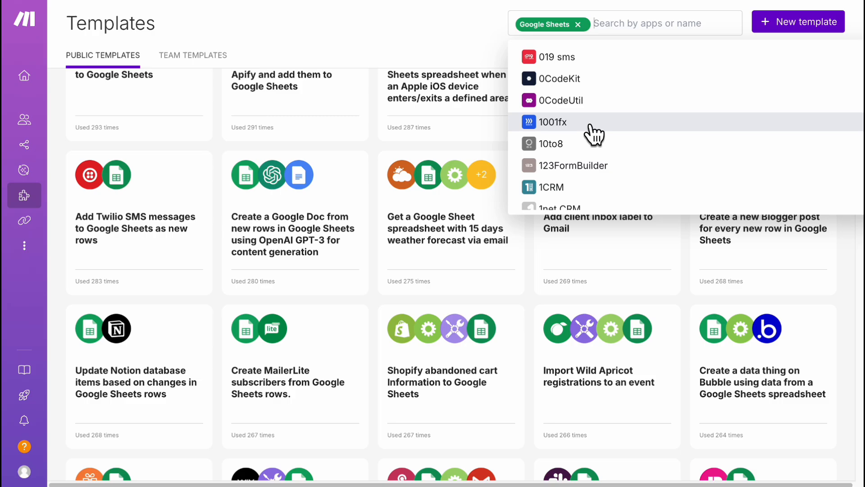
scroll(507, 266, down, 10)
scroll(507, 266, down, 18)
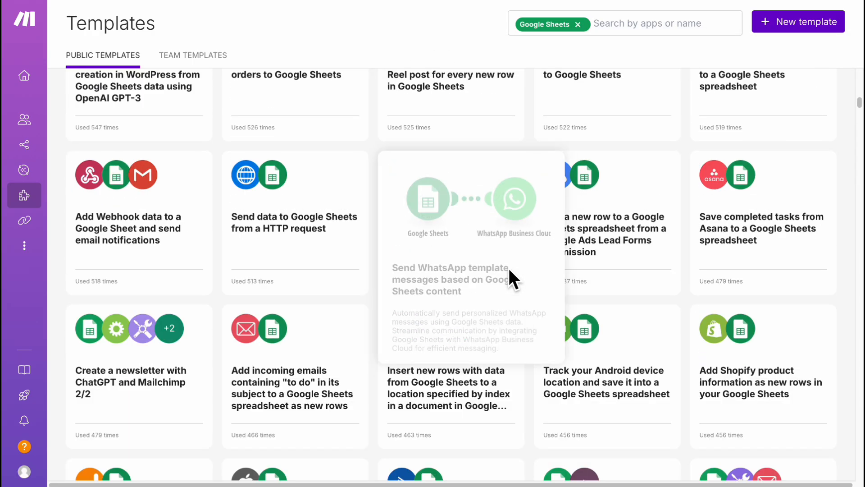
scroll(508, 266, down, 8)
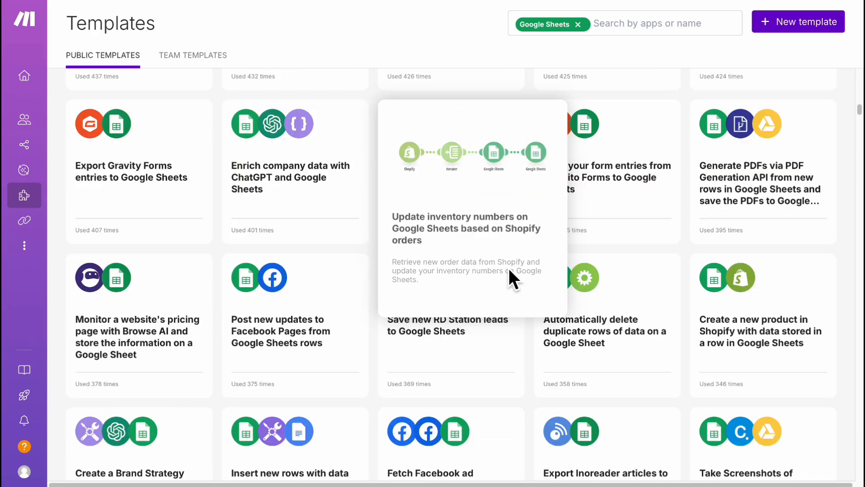
scroll(266, 268, up, 10)
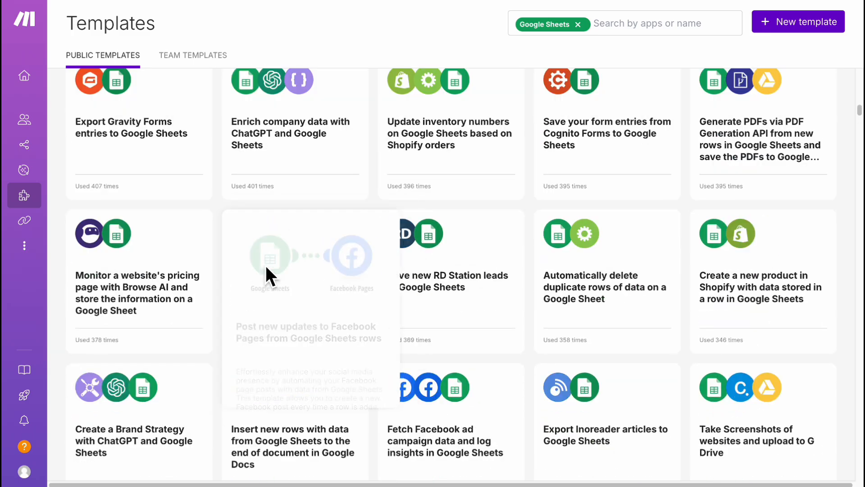
scroll(266, 266, up, 15)
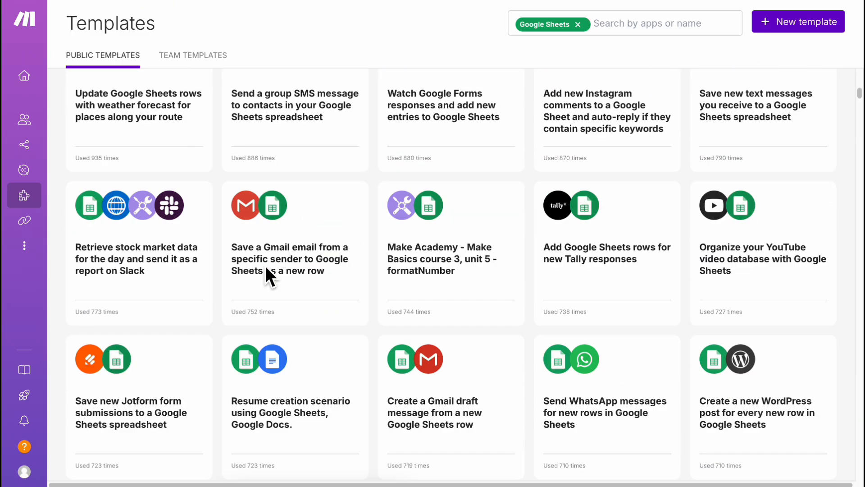
Open the Connections section and review the list of connected app accounts and their edit, verify and reauthorize options
mouse_move(137, 244)
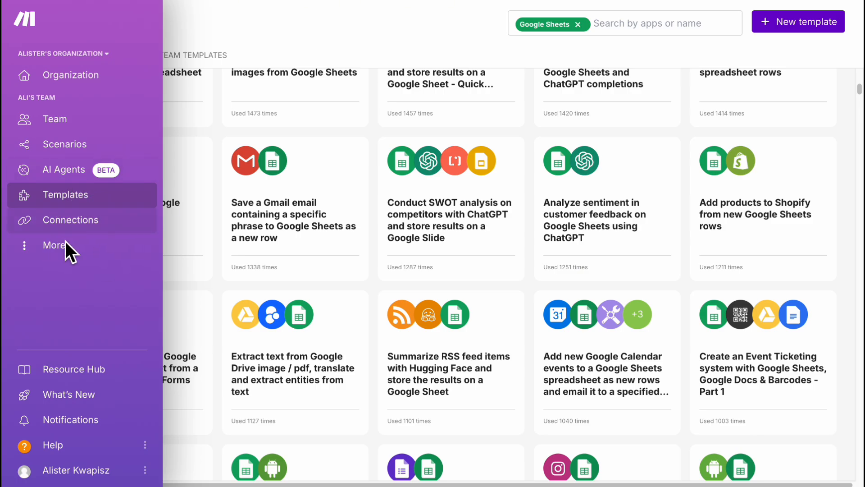
click(56, 221)
scroll(500, 243, down, 15)
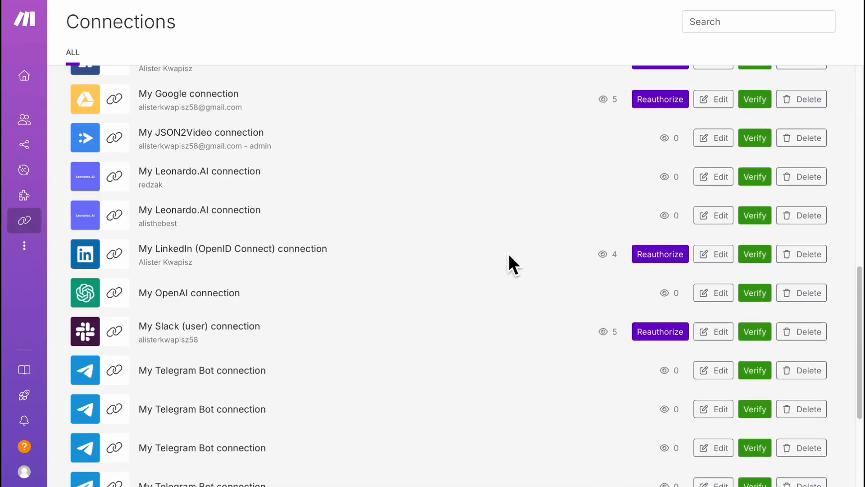
scroll(406, 273, up, 15)
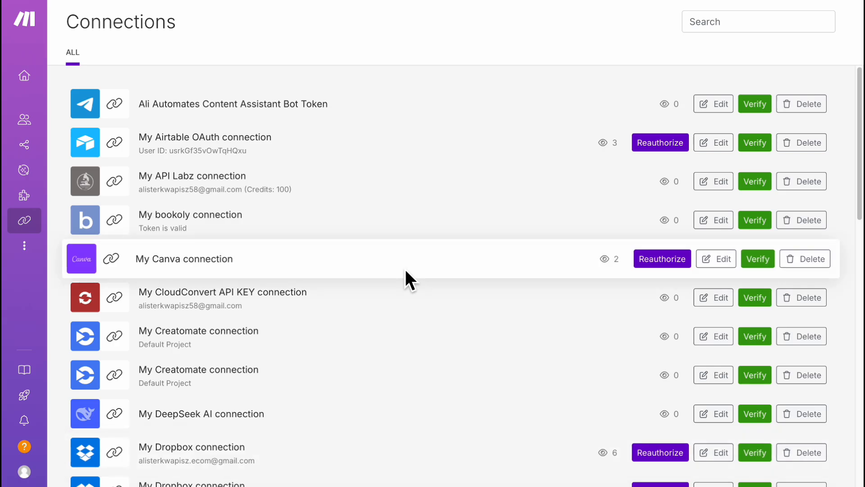
click(719, 224)
click(441, 229)
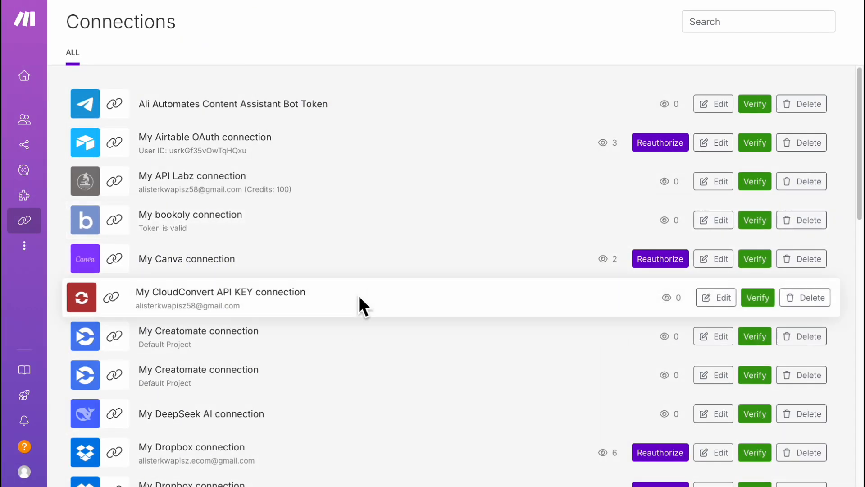
scroll(340, 308, down, 10)
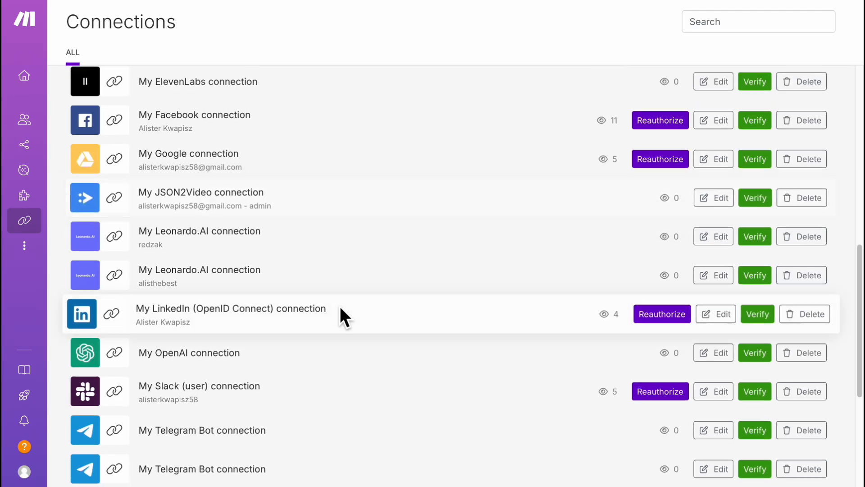
scroll(340, 306, down, 2)
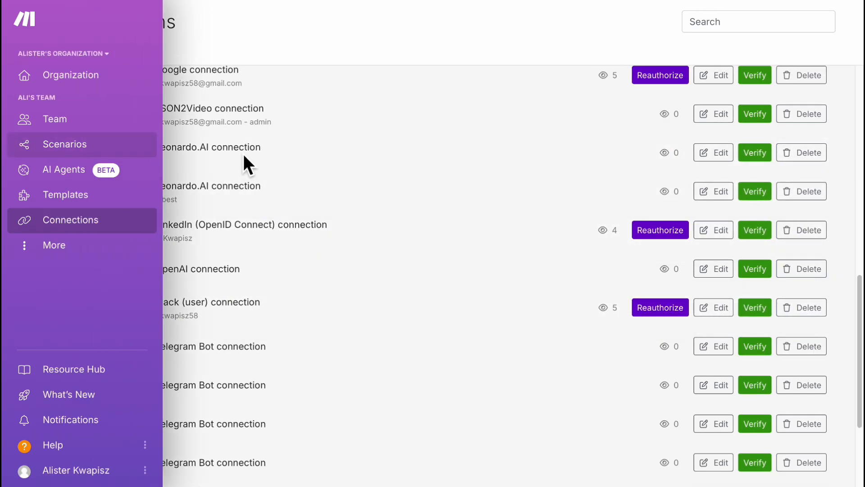
Reopen the TikTok Agent scenario and view the new connection form of its Google Sheets Watch New Rows module, closing it without adding anything
scroll(486, 232, down, 10)
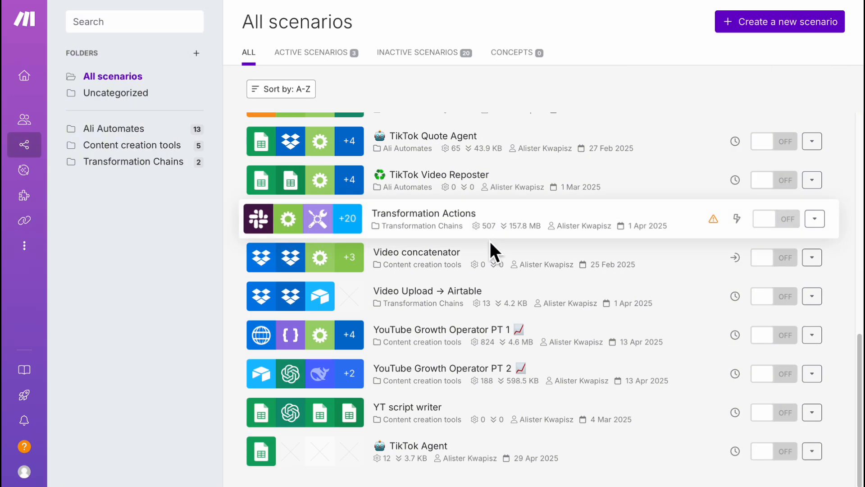
click(489, 468)
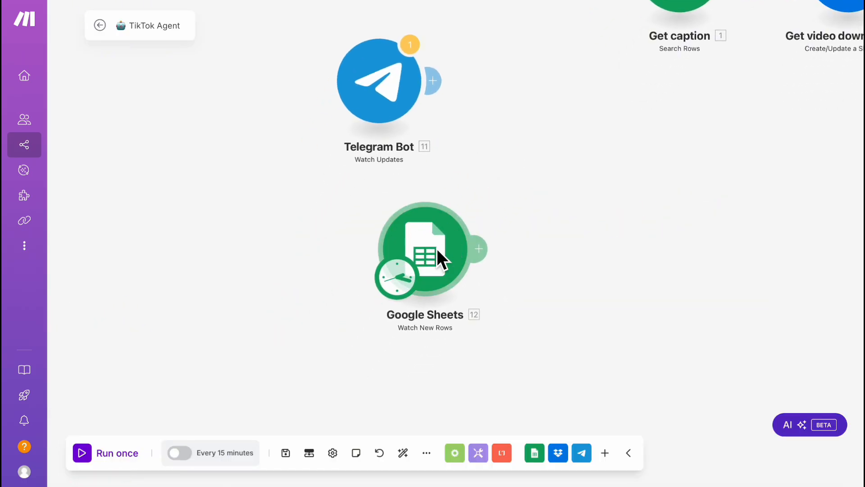
click(428, 247)
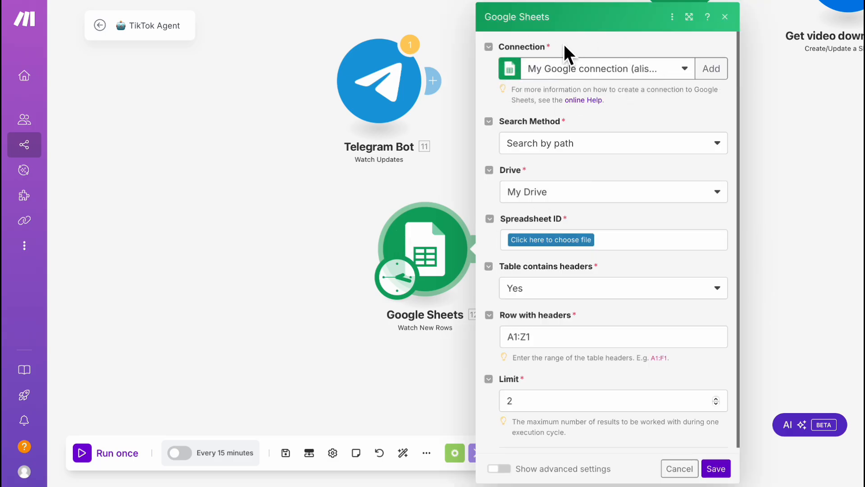
click(715, 76)
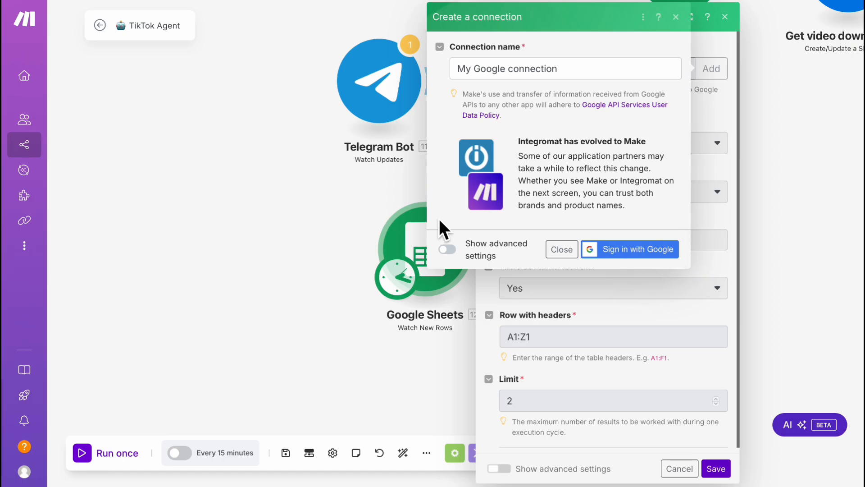
click(291, 217)
click(383, 299)
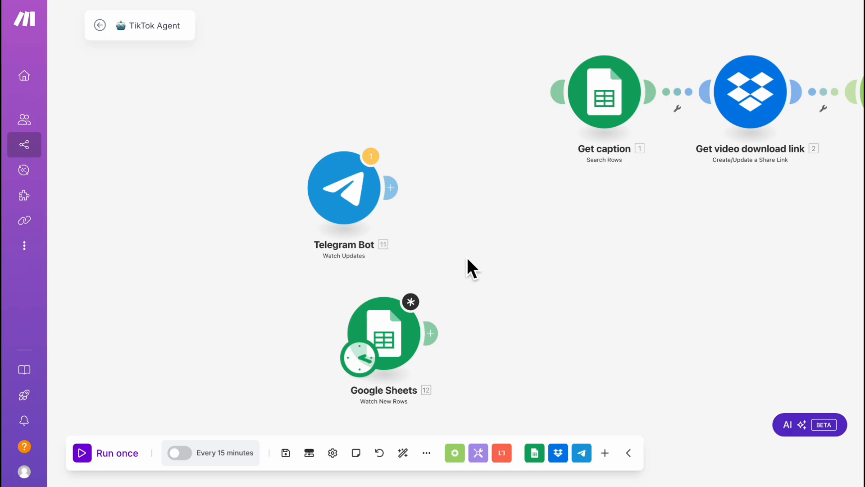
Add a Creatomate Make an API Call module after the Google Sheets trigger and bring up its new connection form
drag(469, 191, 362, 217)
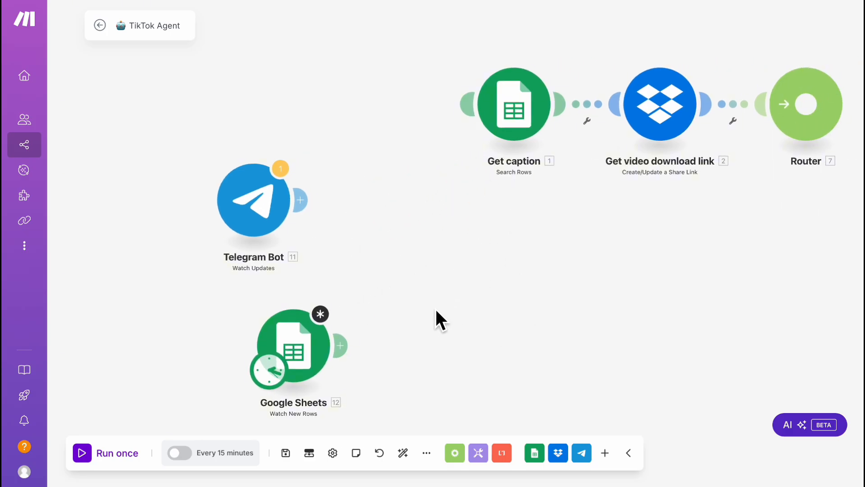
drag(435, 309, 374, 229)
click(278, 265)
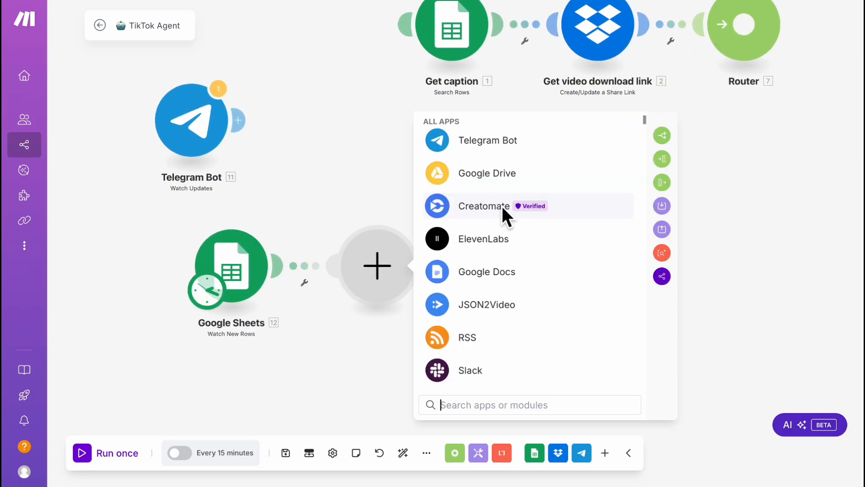
click(497, 207)
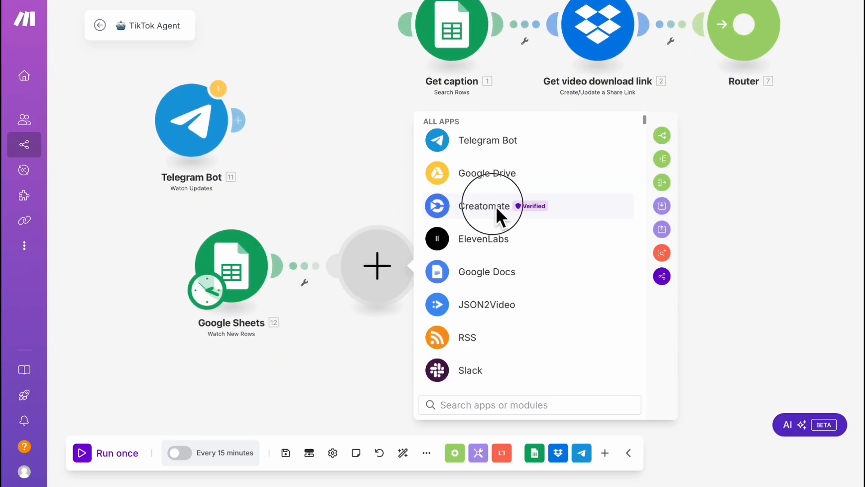
click(474, 221)
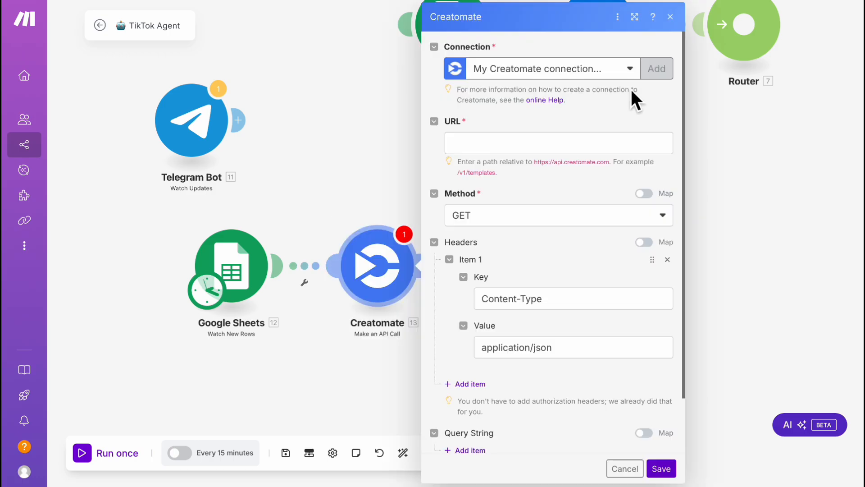
click(651, 69)
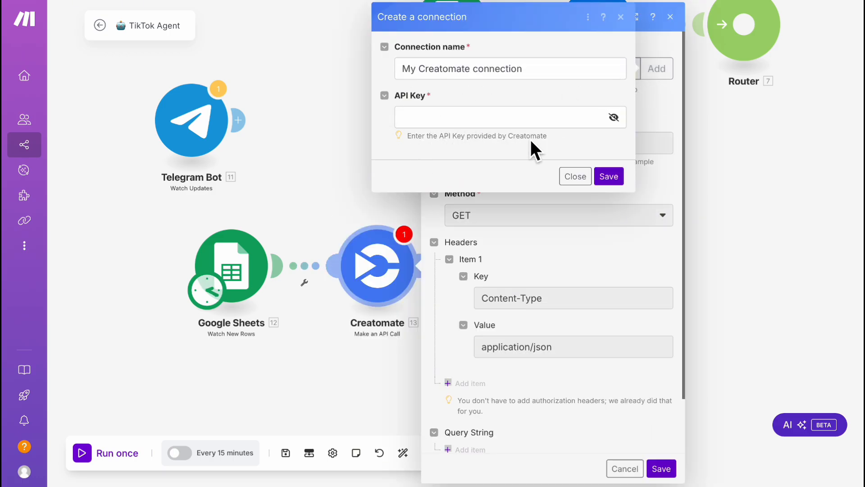
Search the web for "creatomate api key" in a new browser tab and open Creatomate's Authentication documentation
click(829, 1)
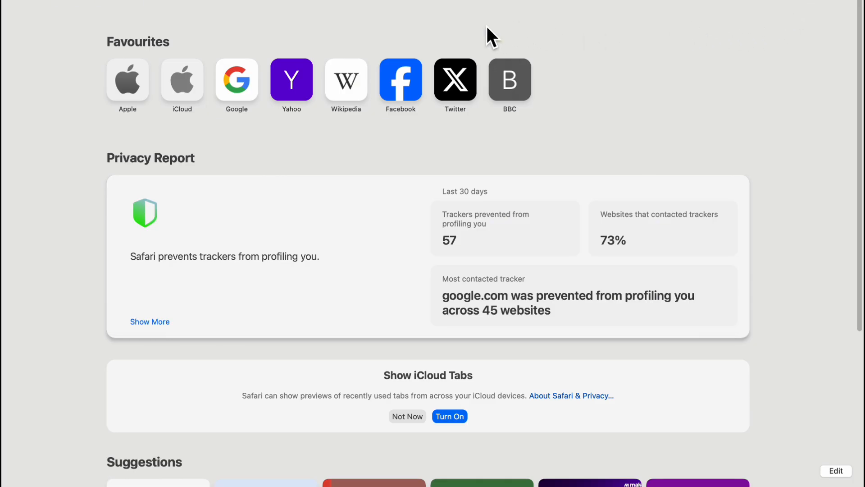
text(creatomate ap)
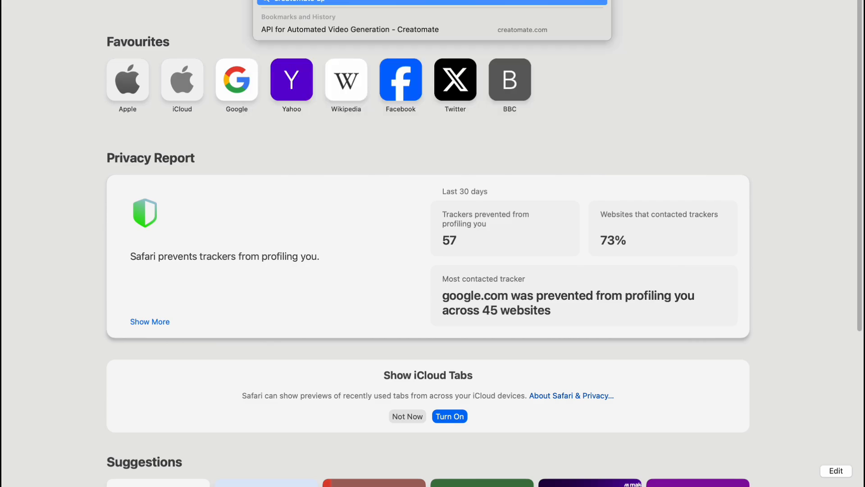
text(i te)
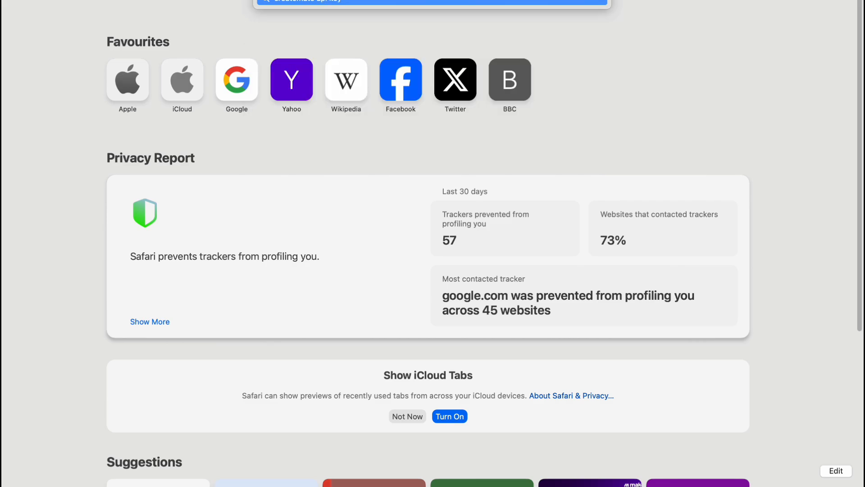
key(Return)
click(138, 125)
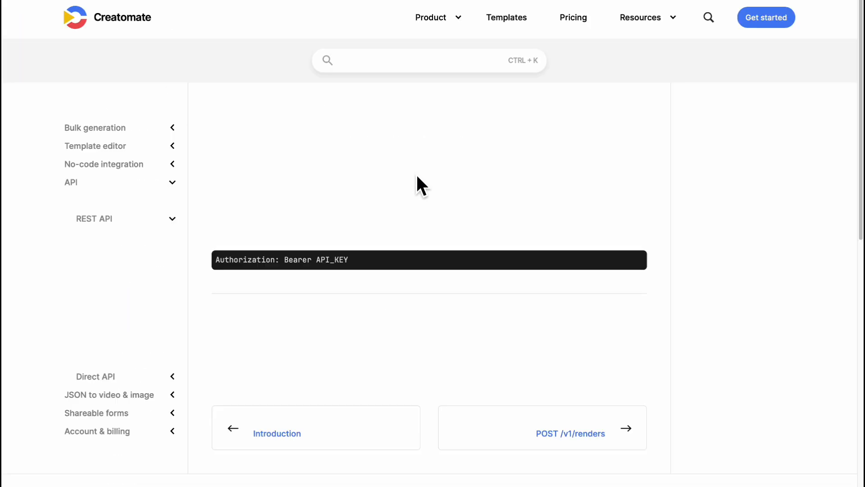
Read the Authentication page for where to find and rotate the API key, and return to the Creatomate connection form in Make
scroll(415, 183, down, 8)
scroll(415, 183, up, 3)
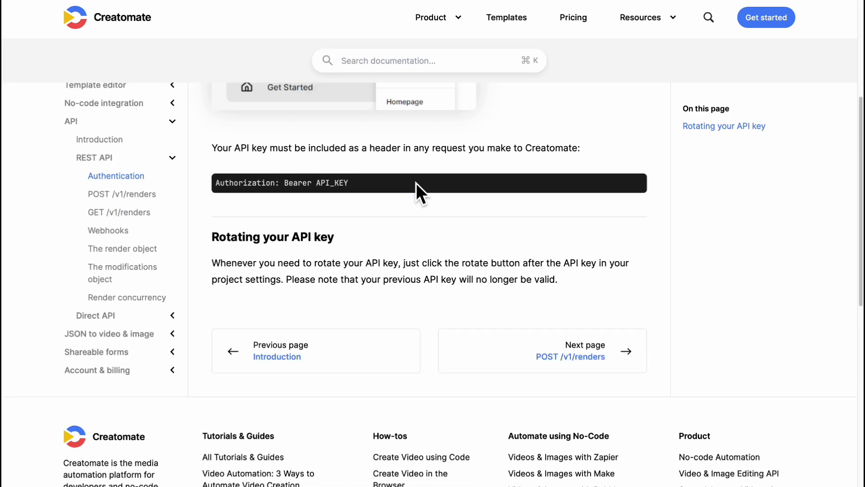
scroll(410, 199, up, 5)
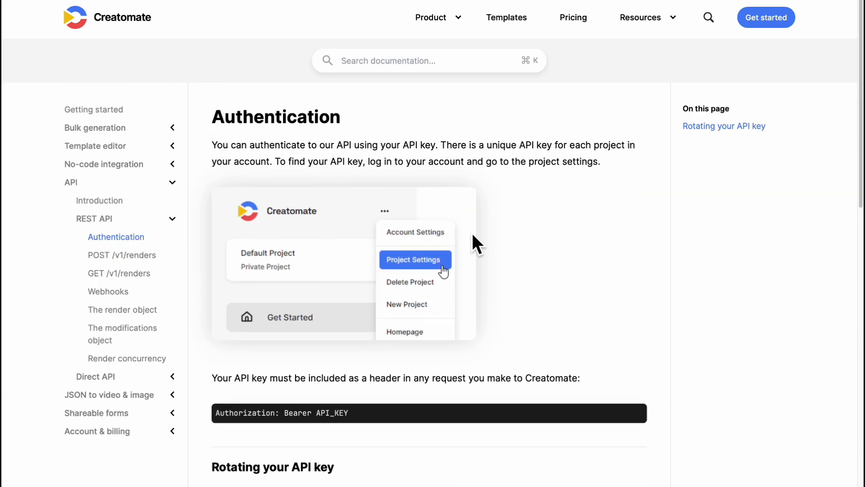
scroll(464, 209, down, 2)
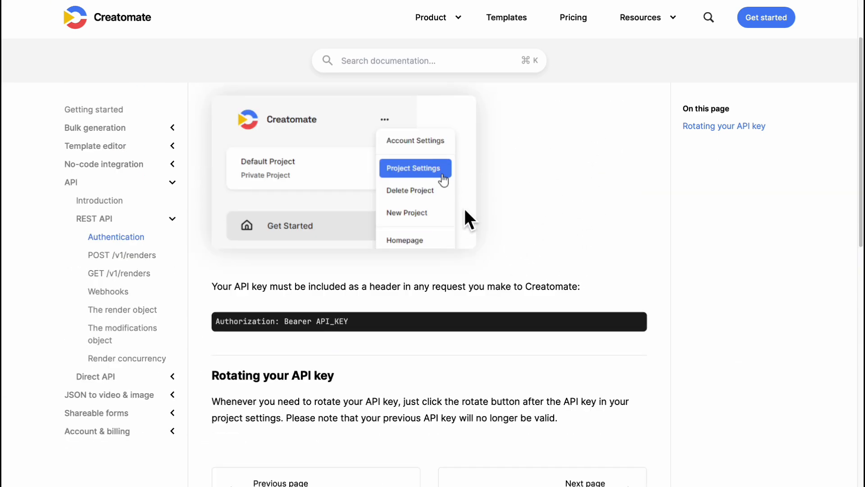
scroll(465, 211, down, 1)
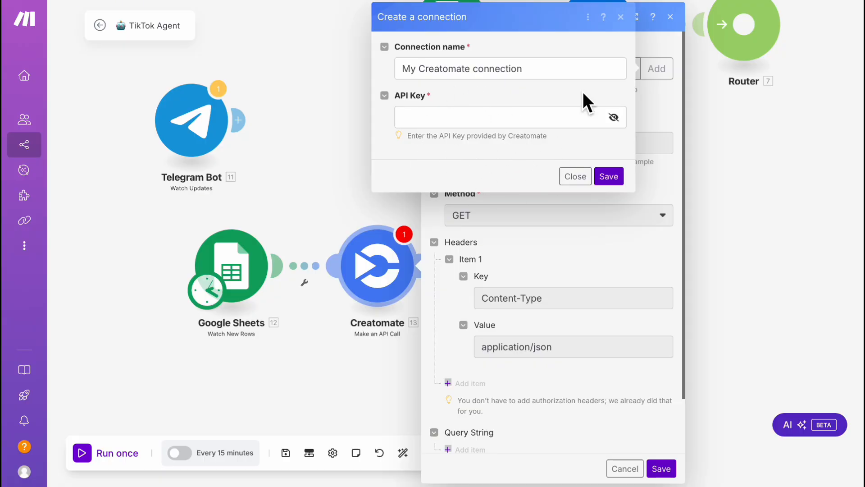
Close the Creatomate connection form and the module's settings without creating a connection, returning to the TikTok Agent canvas
click(621, 18)
click(671, 18)
scroll(558, 217, up, 1)
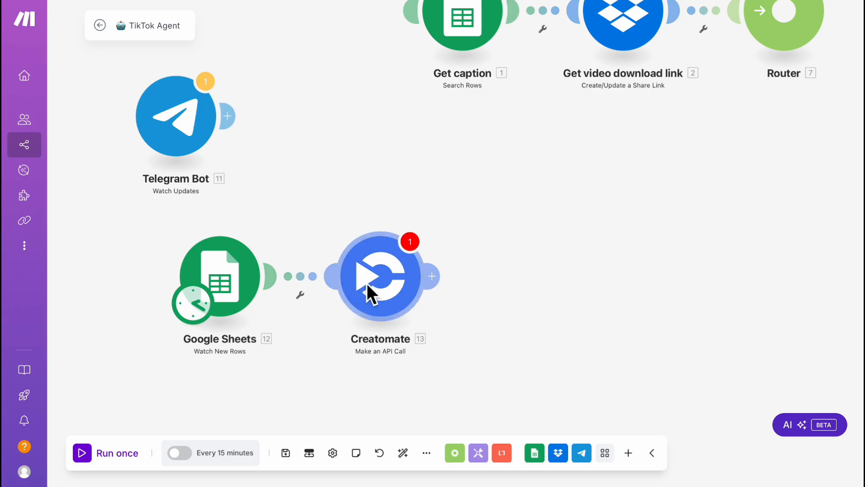
scroll(366, 283, down, 2)
drag(464, 194, 458, 197)
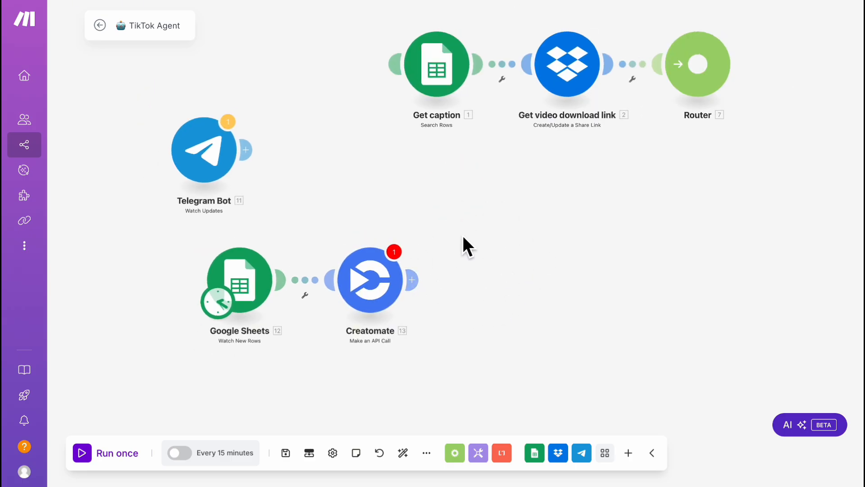
drag(487, 204, 458, 218)
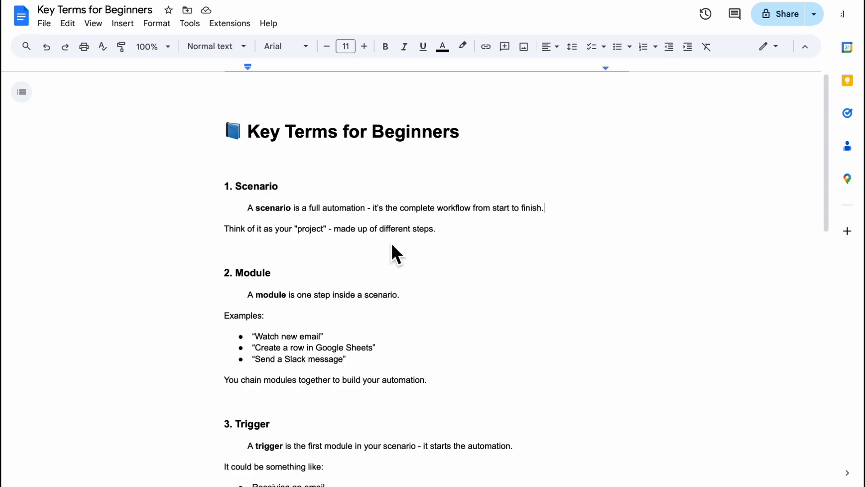
Read the Scenario, Module and Trigger definitions in the Key Terms for Beginners Google Doc, comparing them with the Google Sheets module in Make's TikTok Agent scenario
scroll(391, 245, down, 1)
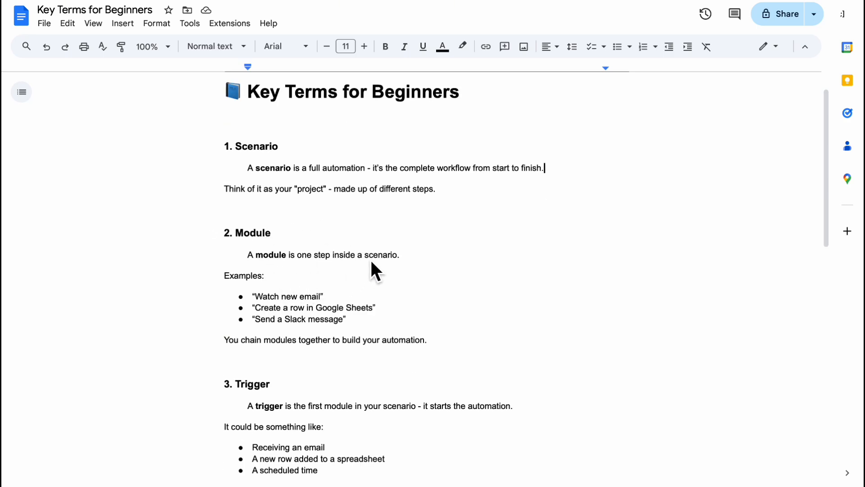
key(ctrl+Tab)
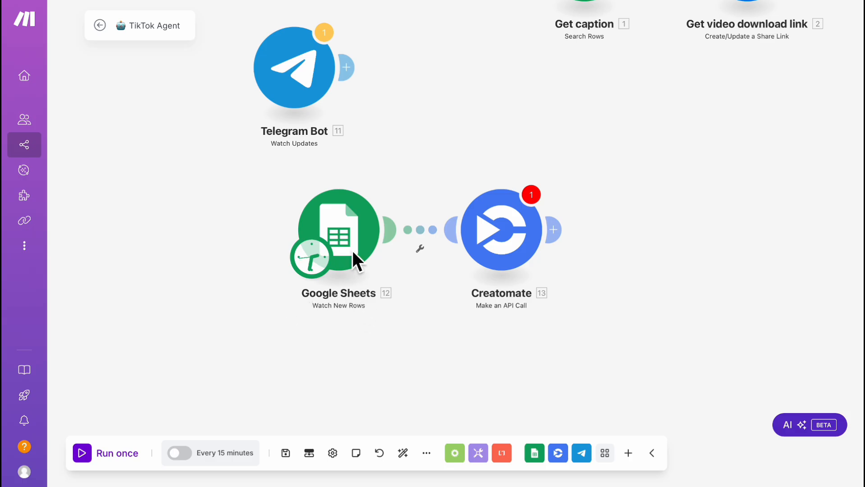
key(ctrl+shift+Tab)
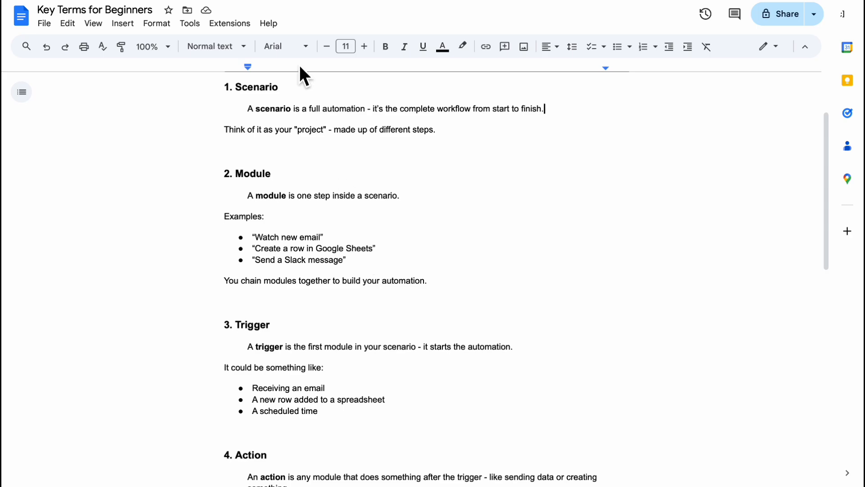
scroll(279, 238, down, 3)
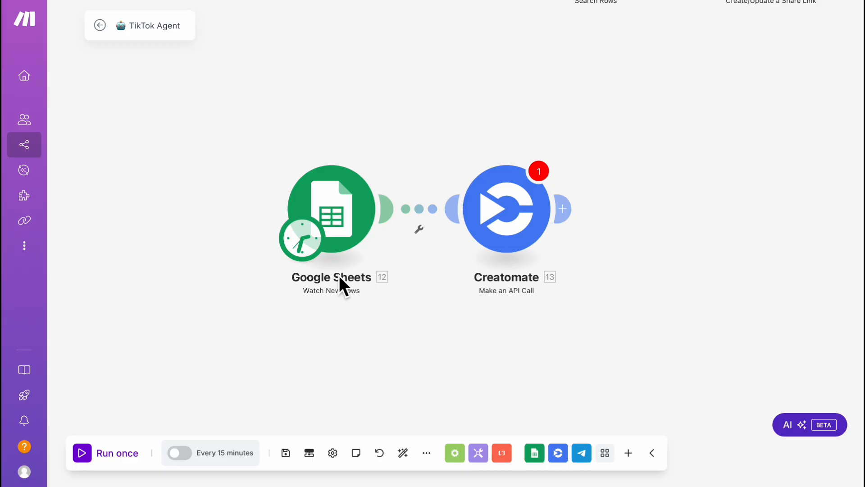
click(355, 287)
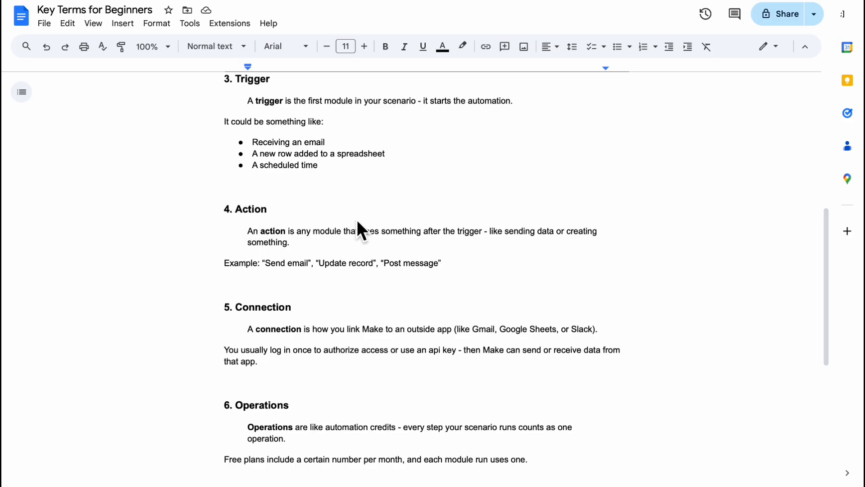
Read the Action and Connection definitions in the key terms document, and view the Creatomate module's settings in the TikTok Agent scenario, closing them unchanged
scroll(357, 220, down, 1)
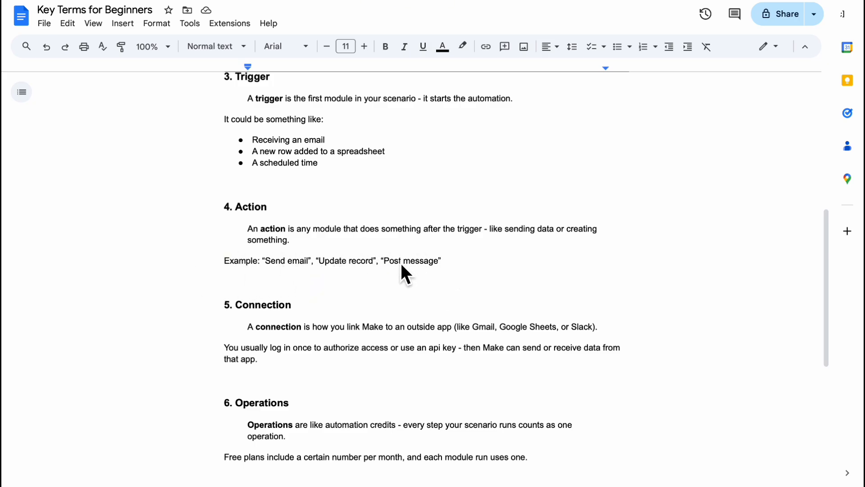
scroll(236, 229, down, 2)
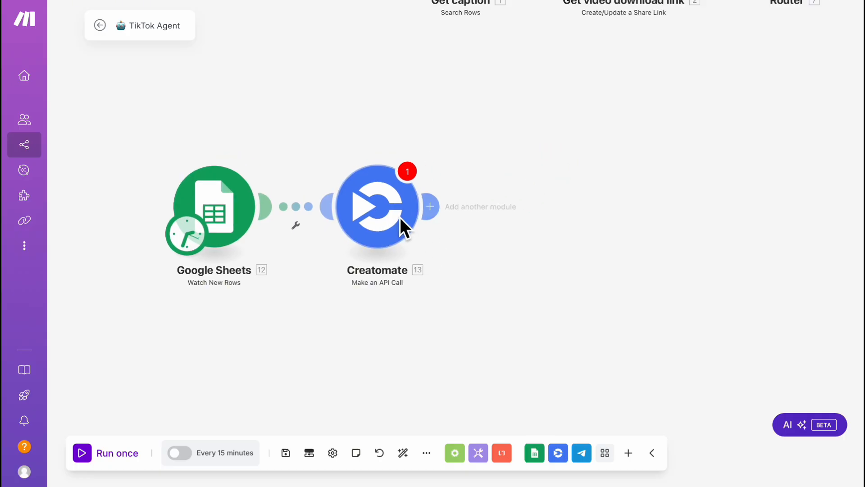
click(400, 218)
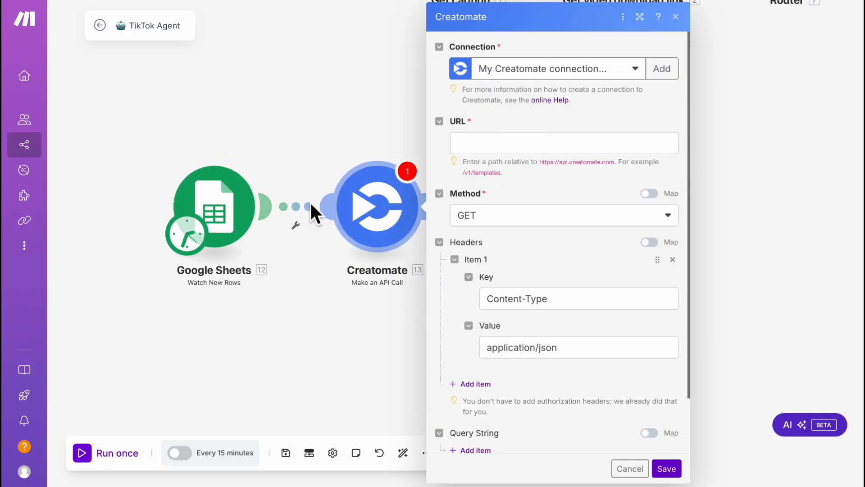
scroll(523, 251, down, 2)
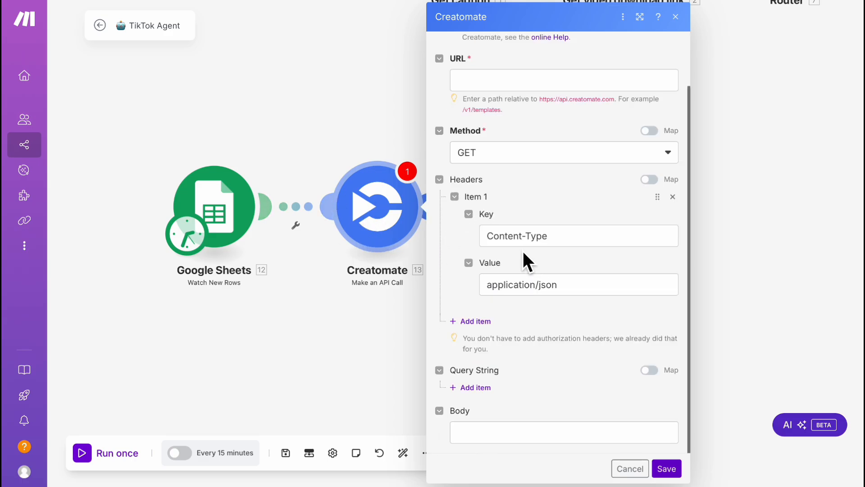
key(Escape)
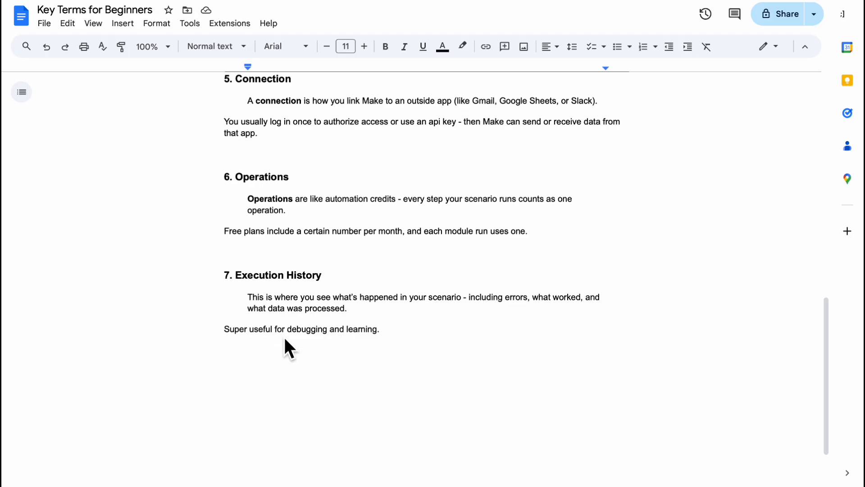
Read the Operations and Execution History definitions, and inspect the 14 Apr 2025, 00:16:58 run log in the YouTube Growth Operator PT 1 scenario's history
scroll(250, 245, down, 1)
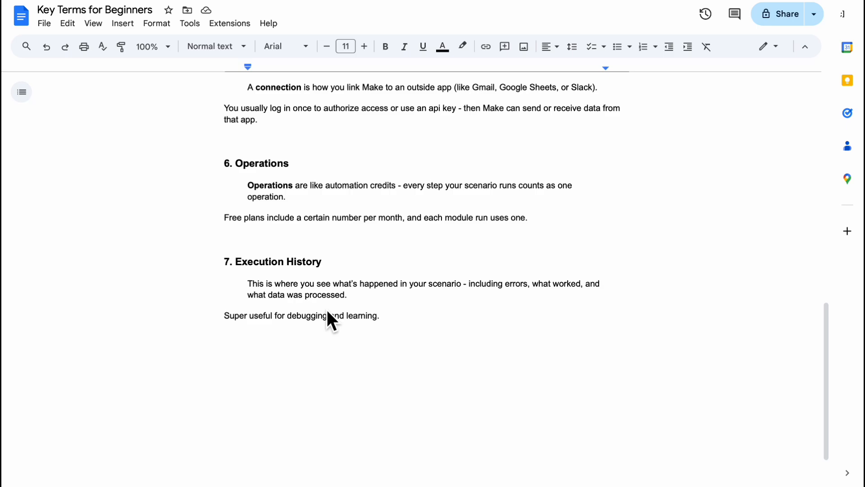
scroll(293, 312, down, 1)
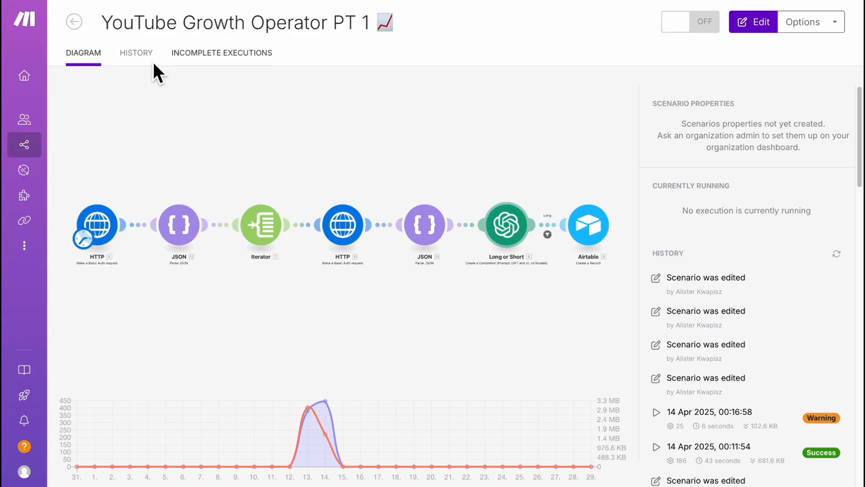
click(123, 64)
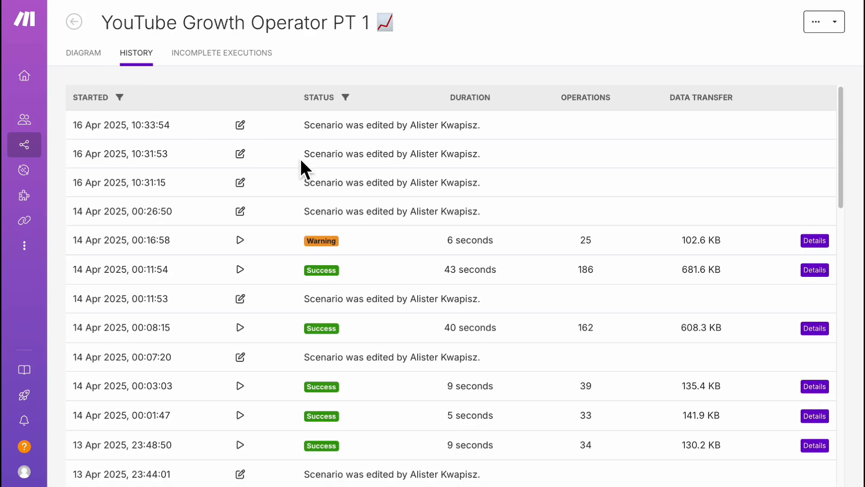
click(820, 243)
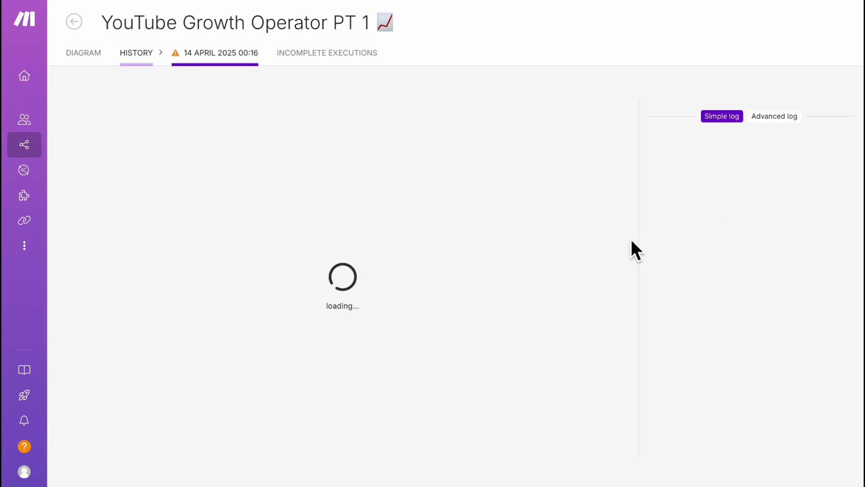
scroll(778, 301, down, 3)
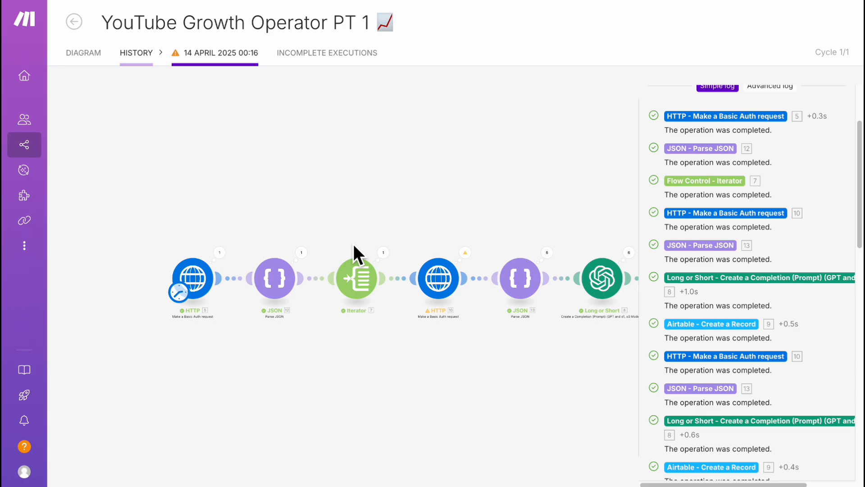
scroll(270, 226, up, 3)
drag(260, 224, 177, 189)
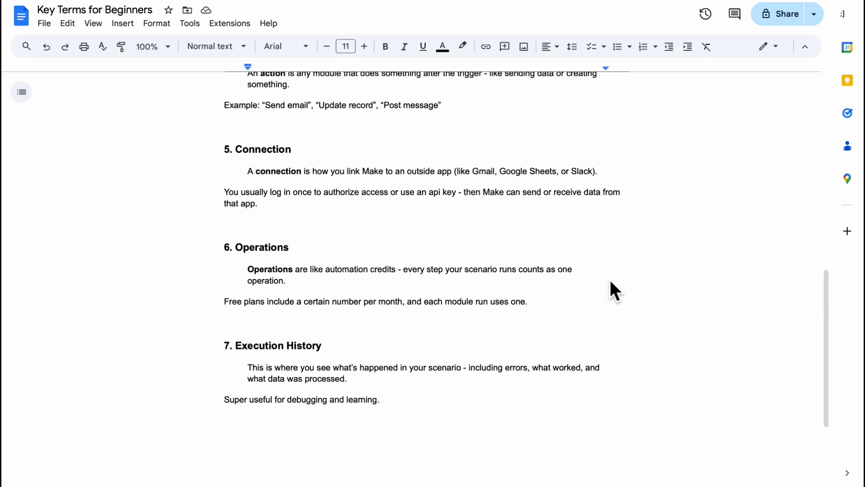
Review the Key Terms for Beginners document from its title through the Execution History section
scroll(609, 278, up, 12)
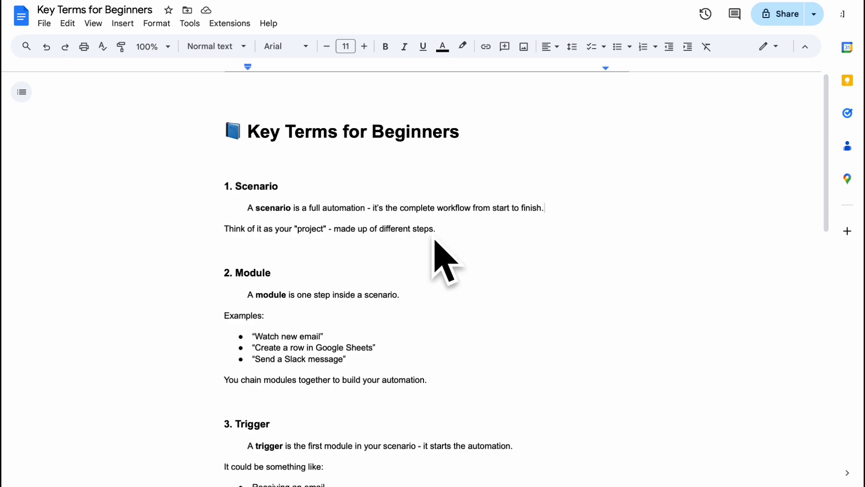
scroll(324, 226, down, 5)
scroll(324, 226, down, 4)
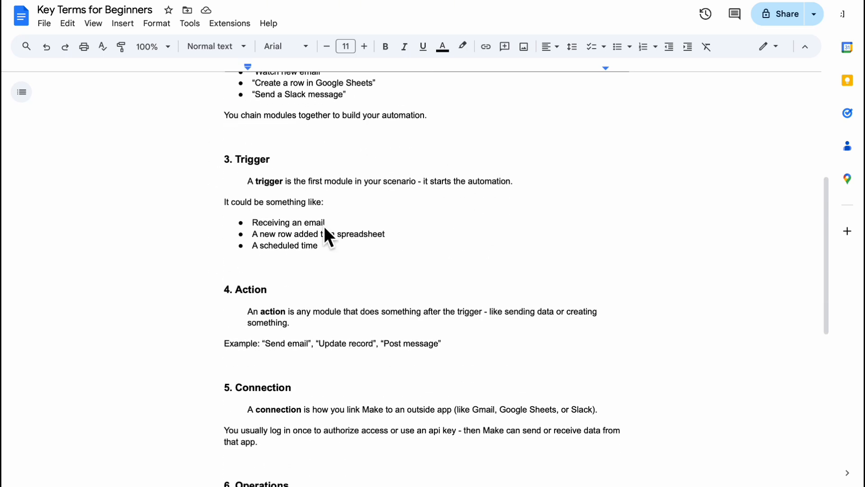
scroll(403, 278, down, 4)
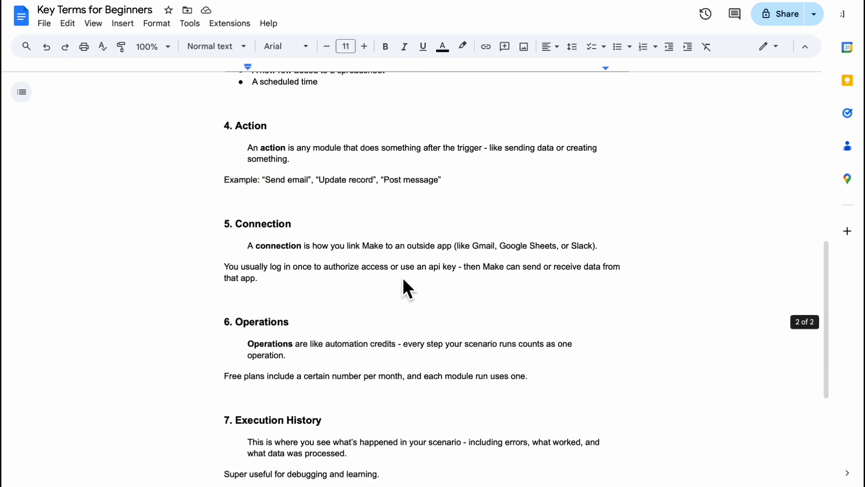
scroll(402, 278, down, 1)
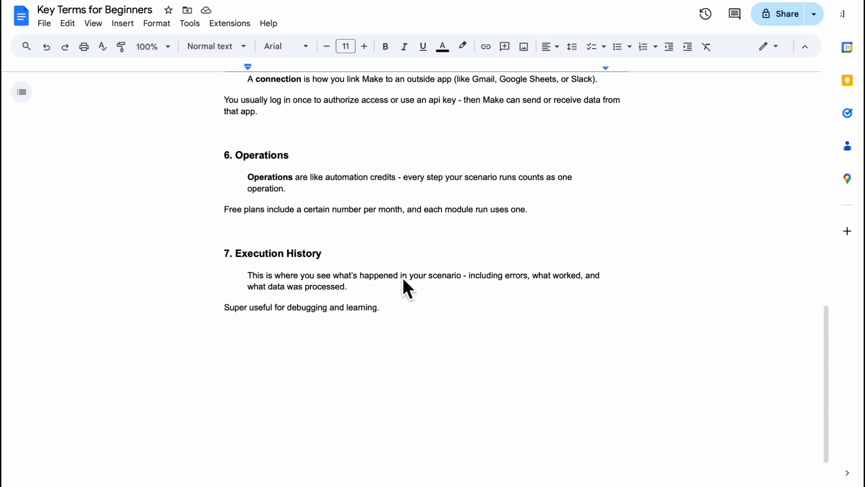